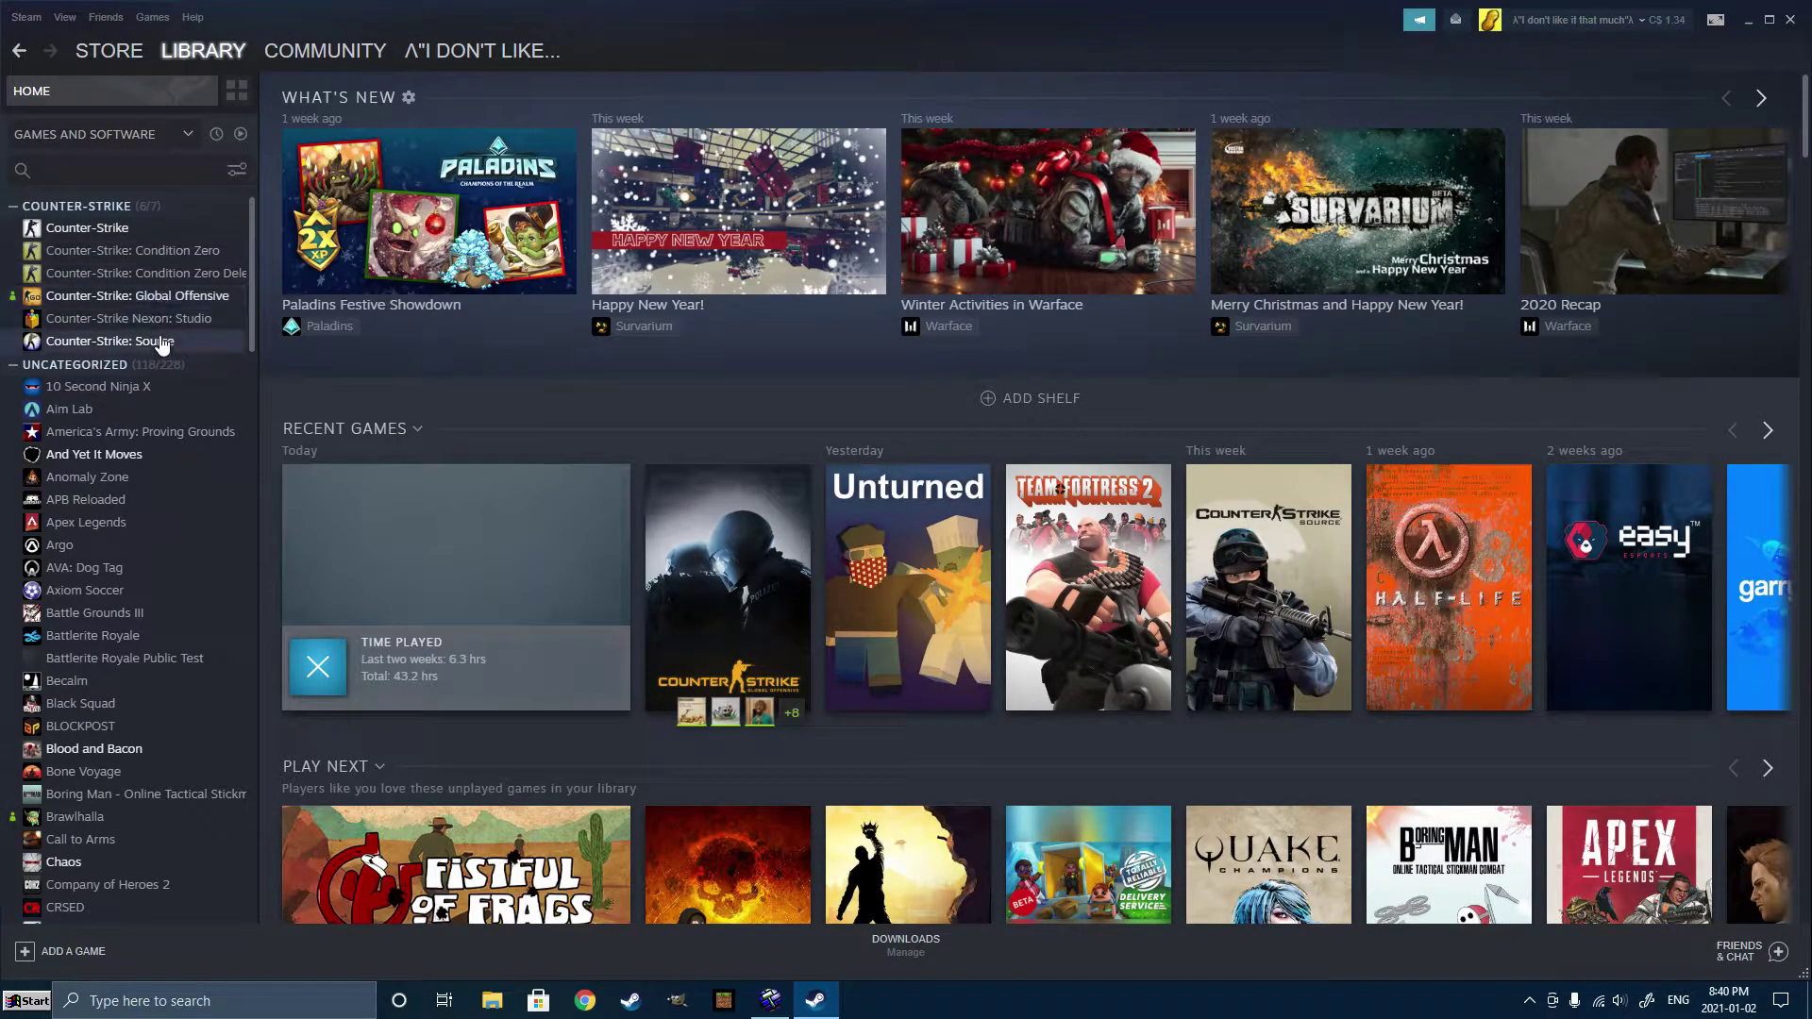
# Include Tools in the Steam library filter and launch Hammer from Counter-Strike: Global Offensive - SDK.
pyautogui.click(173, 137)
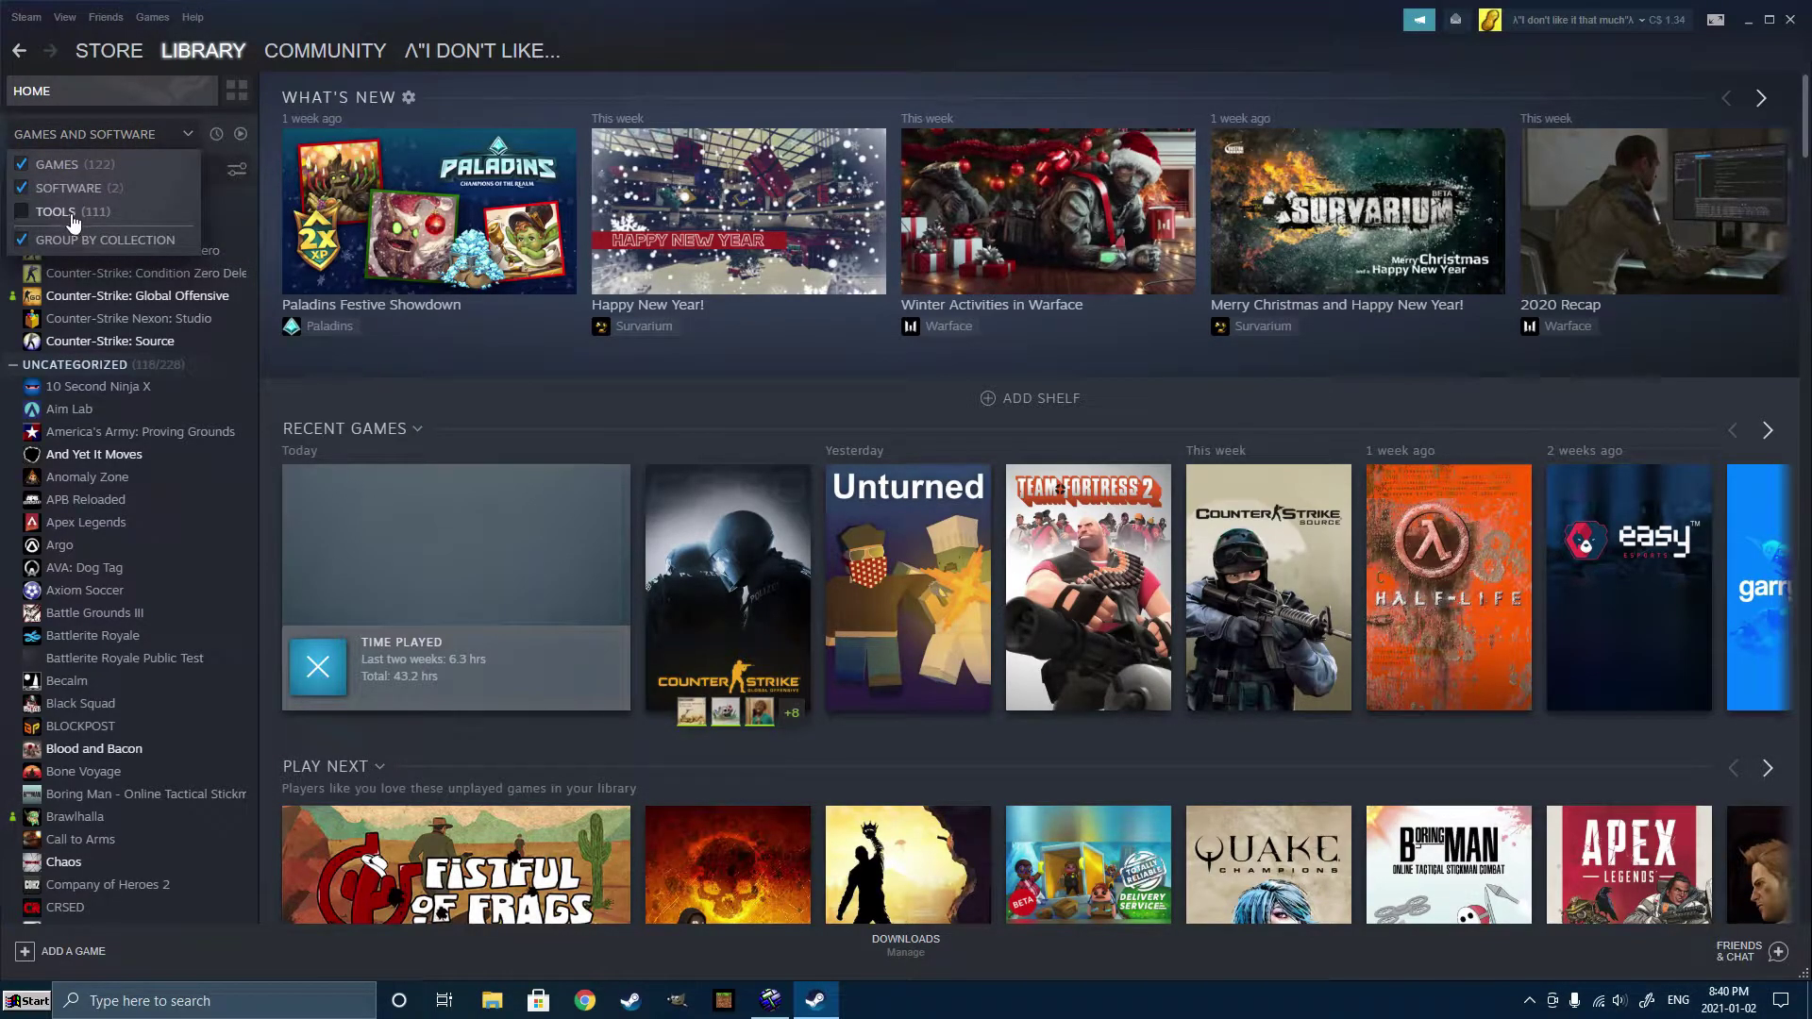
pyautogui.click(72, 213)
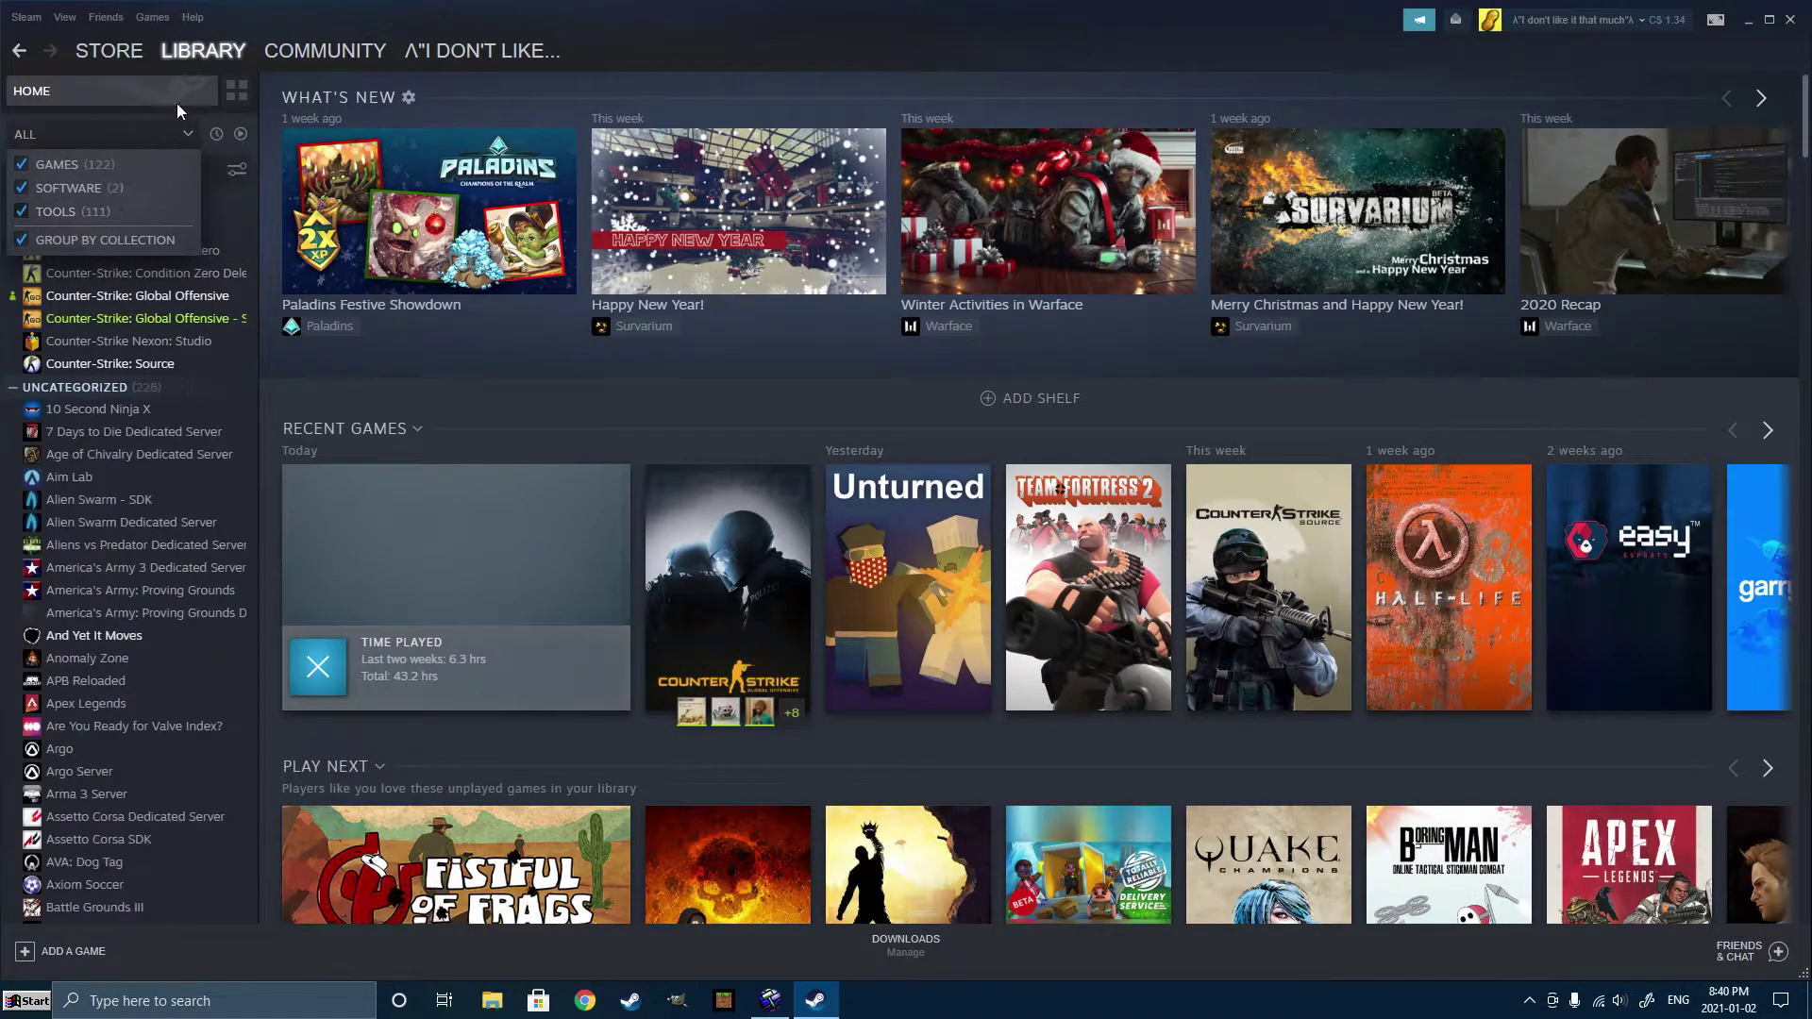
pyautogui.click(178, 321)
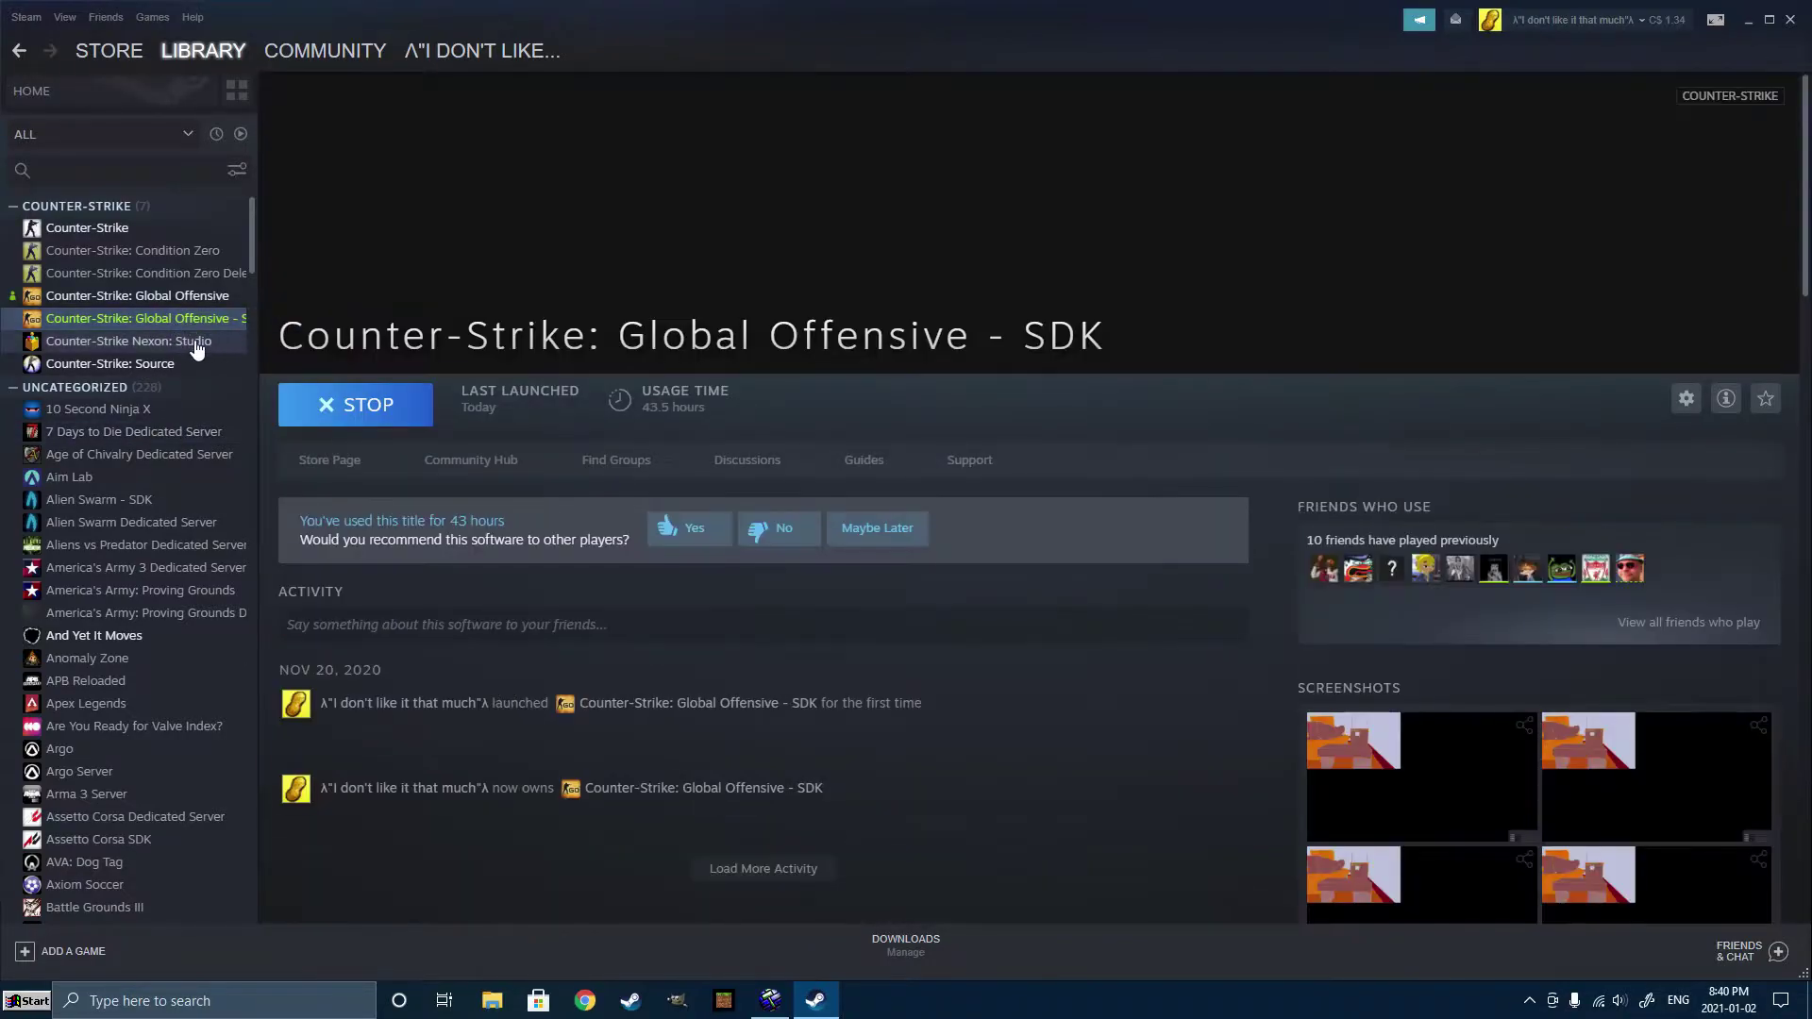
pyautogui.click(176, 297)
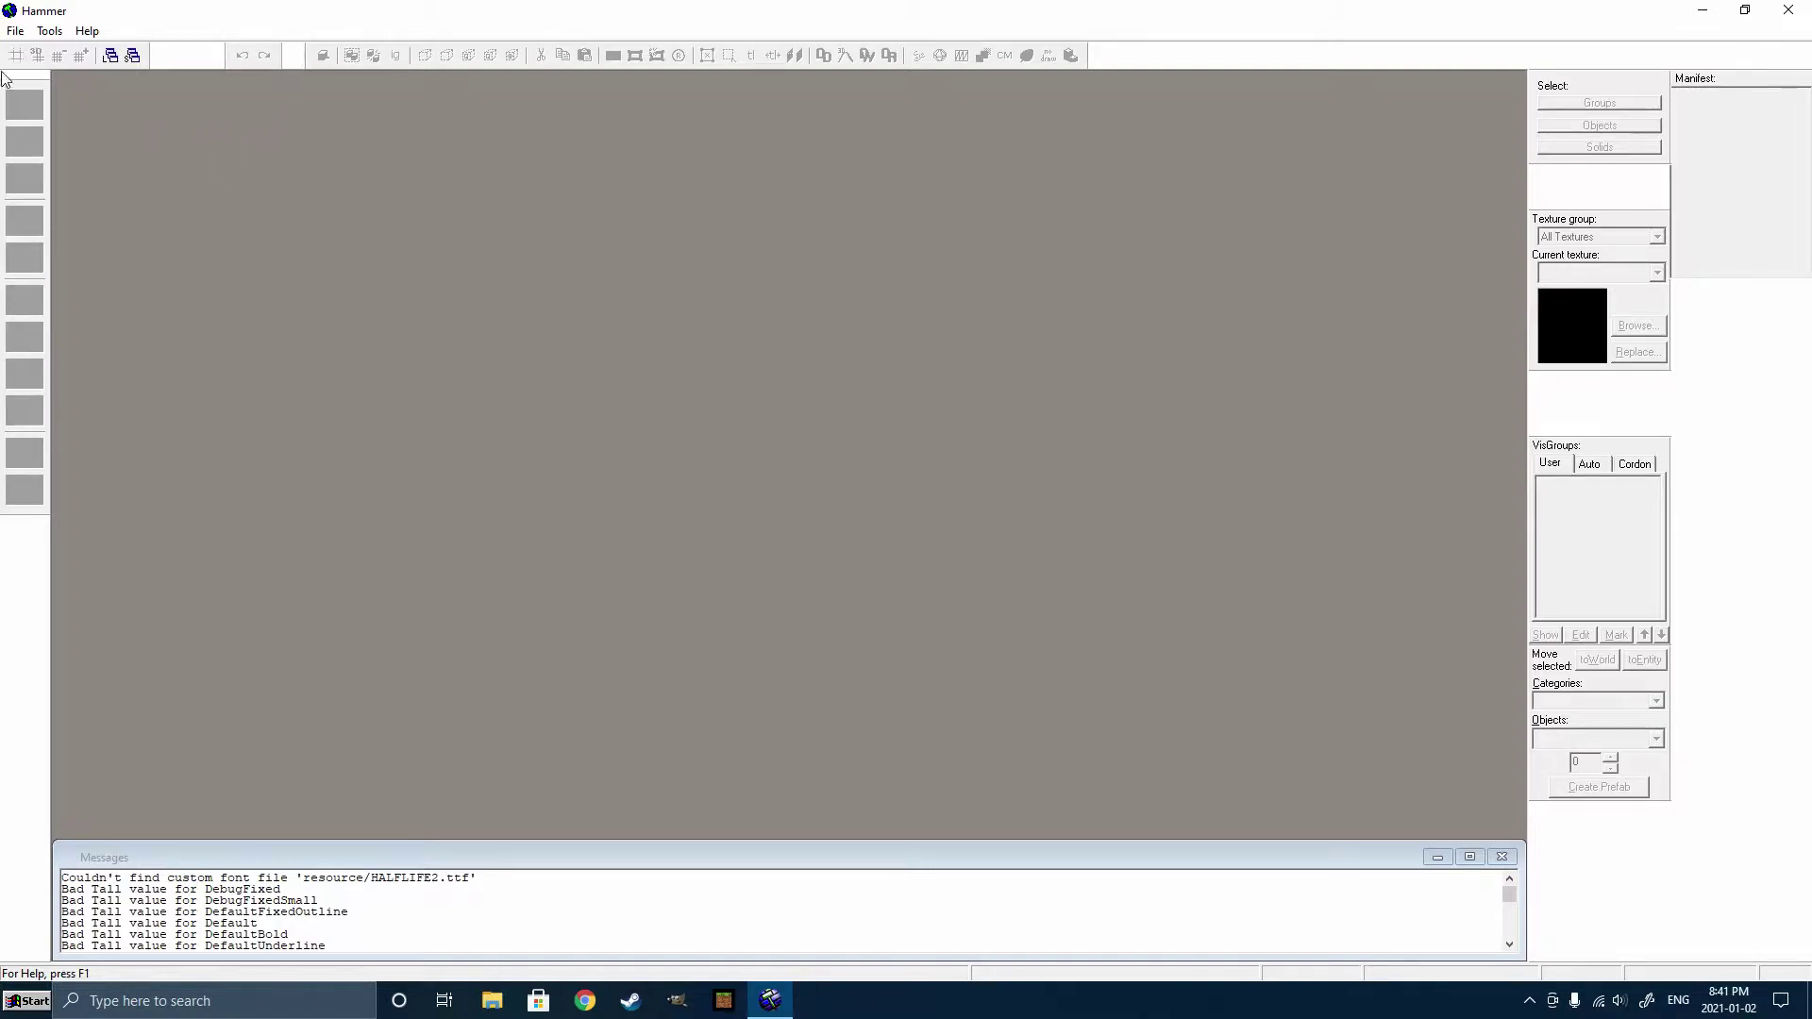
# Create a new blank map with File > New and select the Block Tool.
pyautogui.click(13, 31)
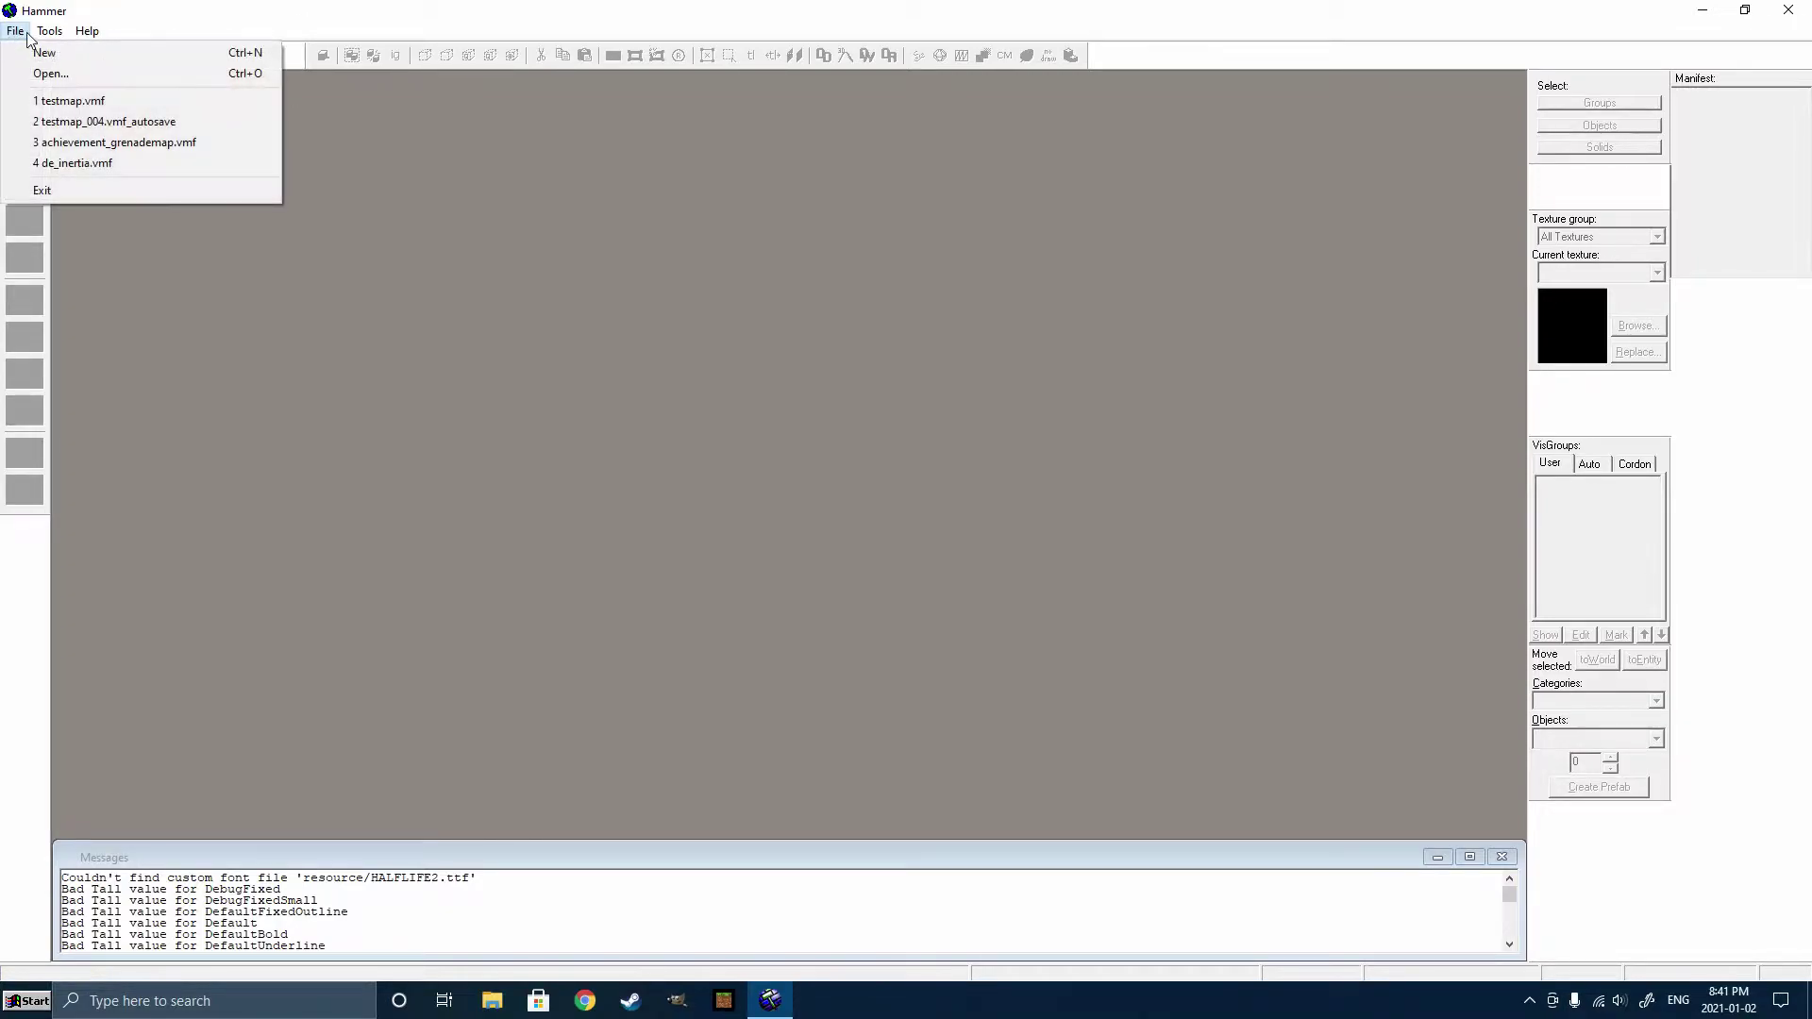
pyautogui.click(26, 54)
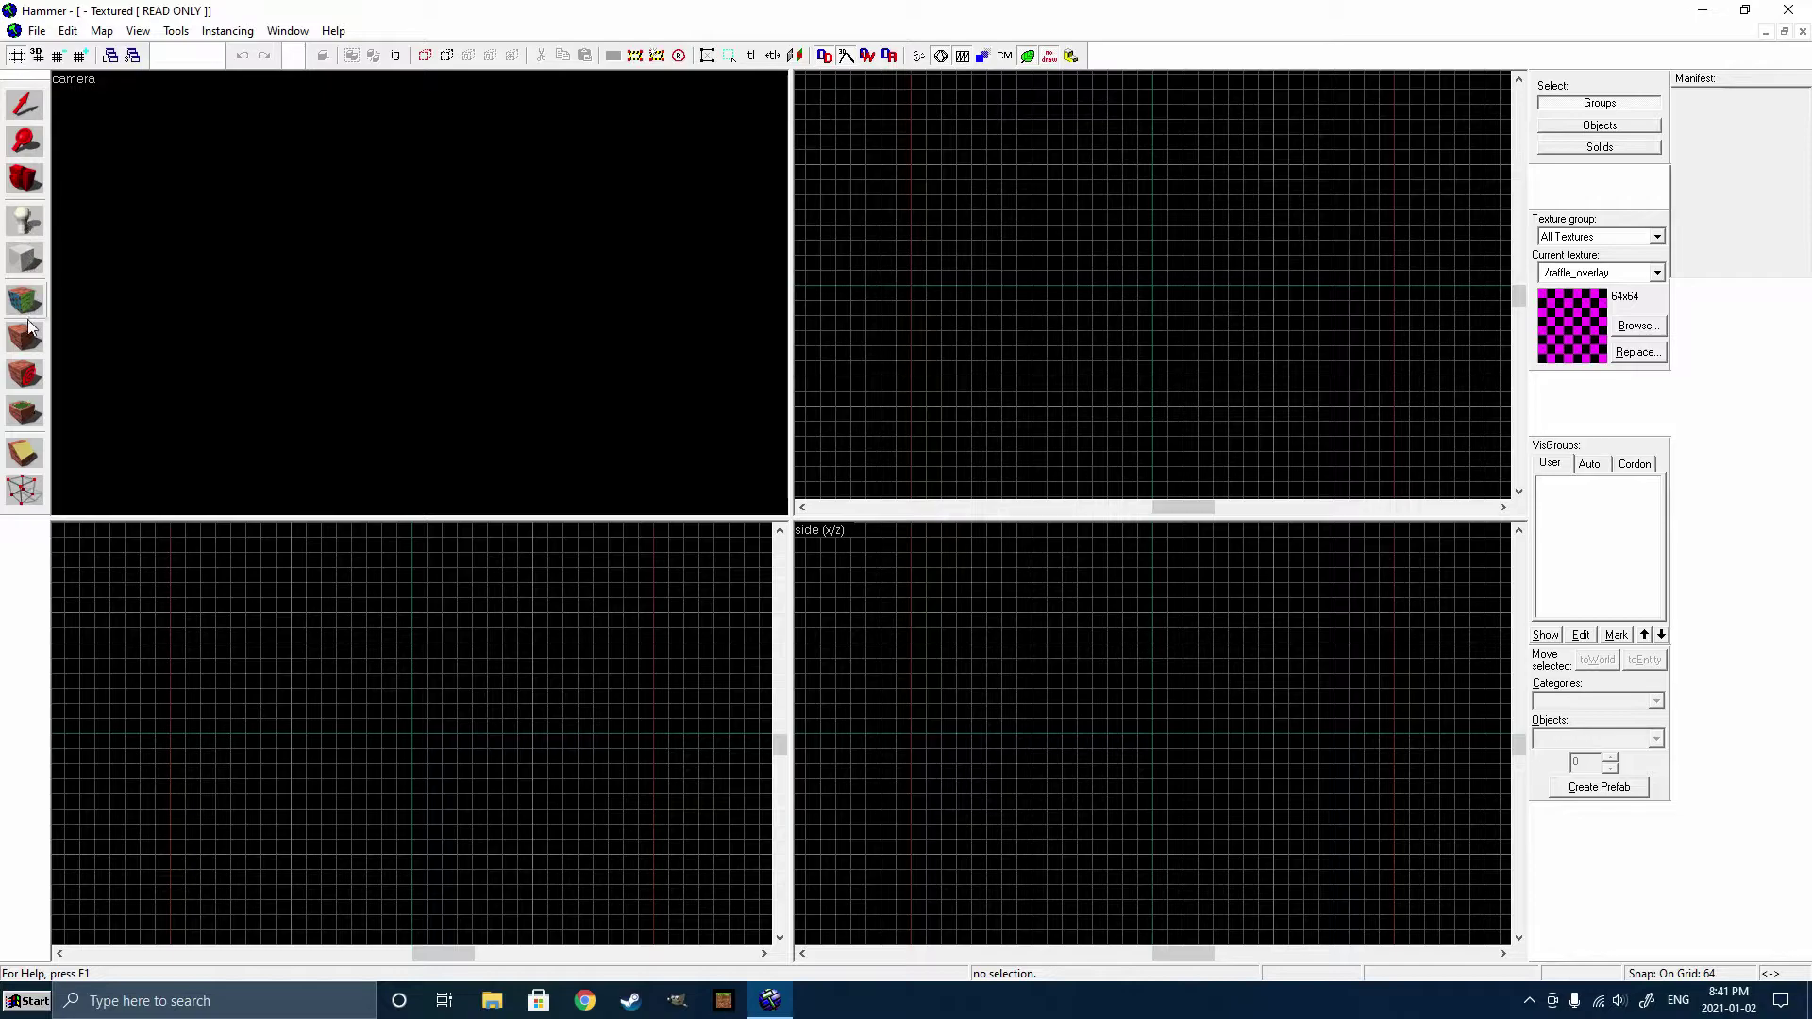
pyautogui.click(25, 266)
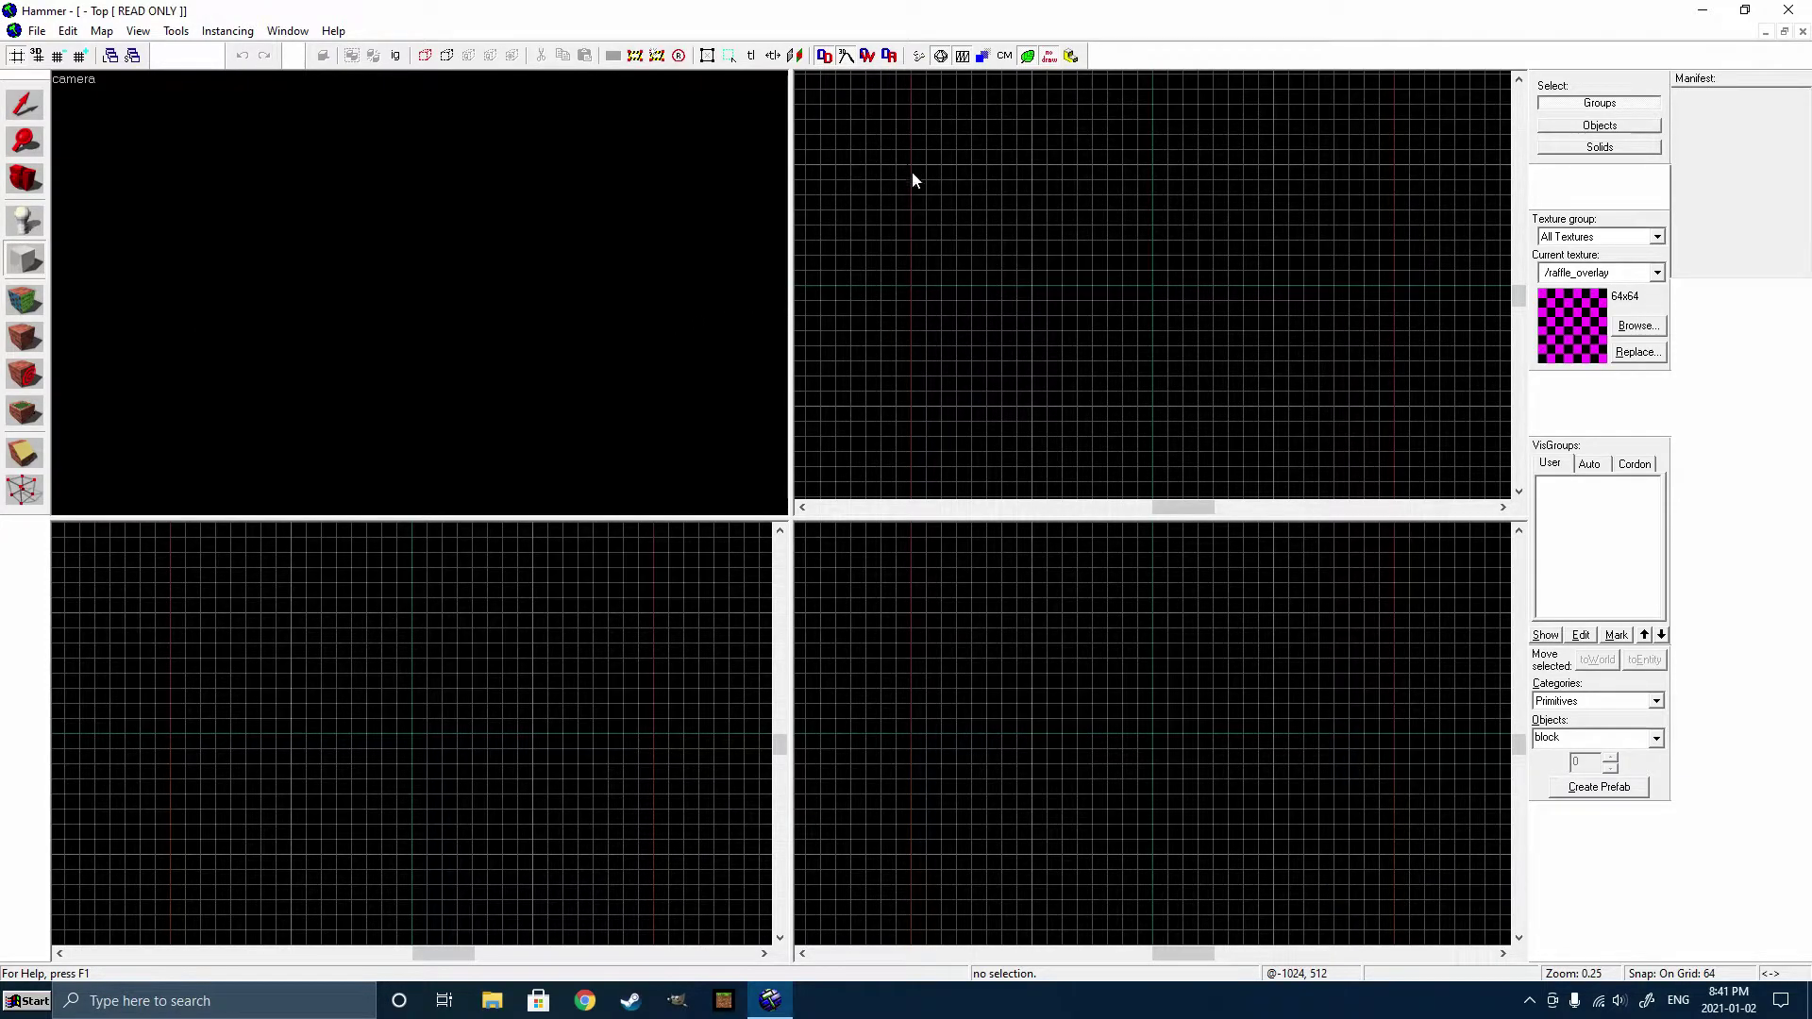
# Draw a 1216 × 1024 × 64 floor block in the Top view and frame it in the camera.
pyautogui.moveTo(912, 170); pyautogui.dragTo(1198, 405)
pyautogui.press('s')
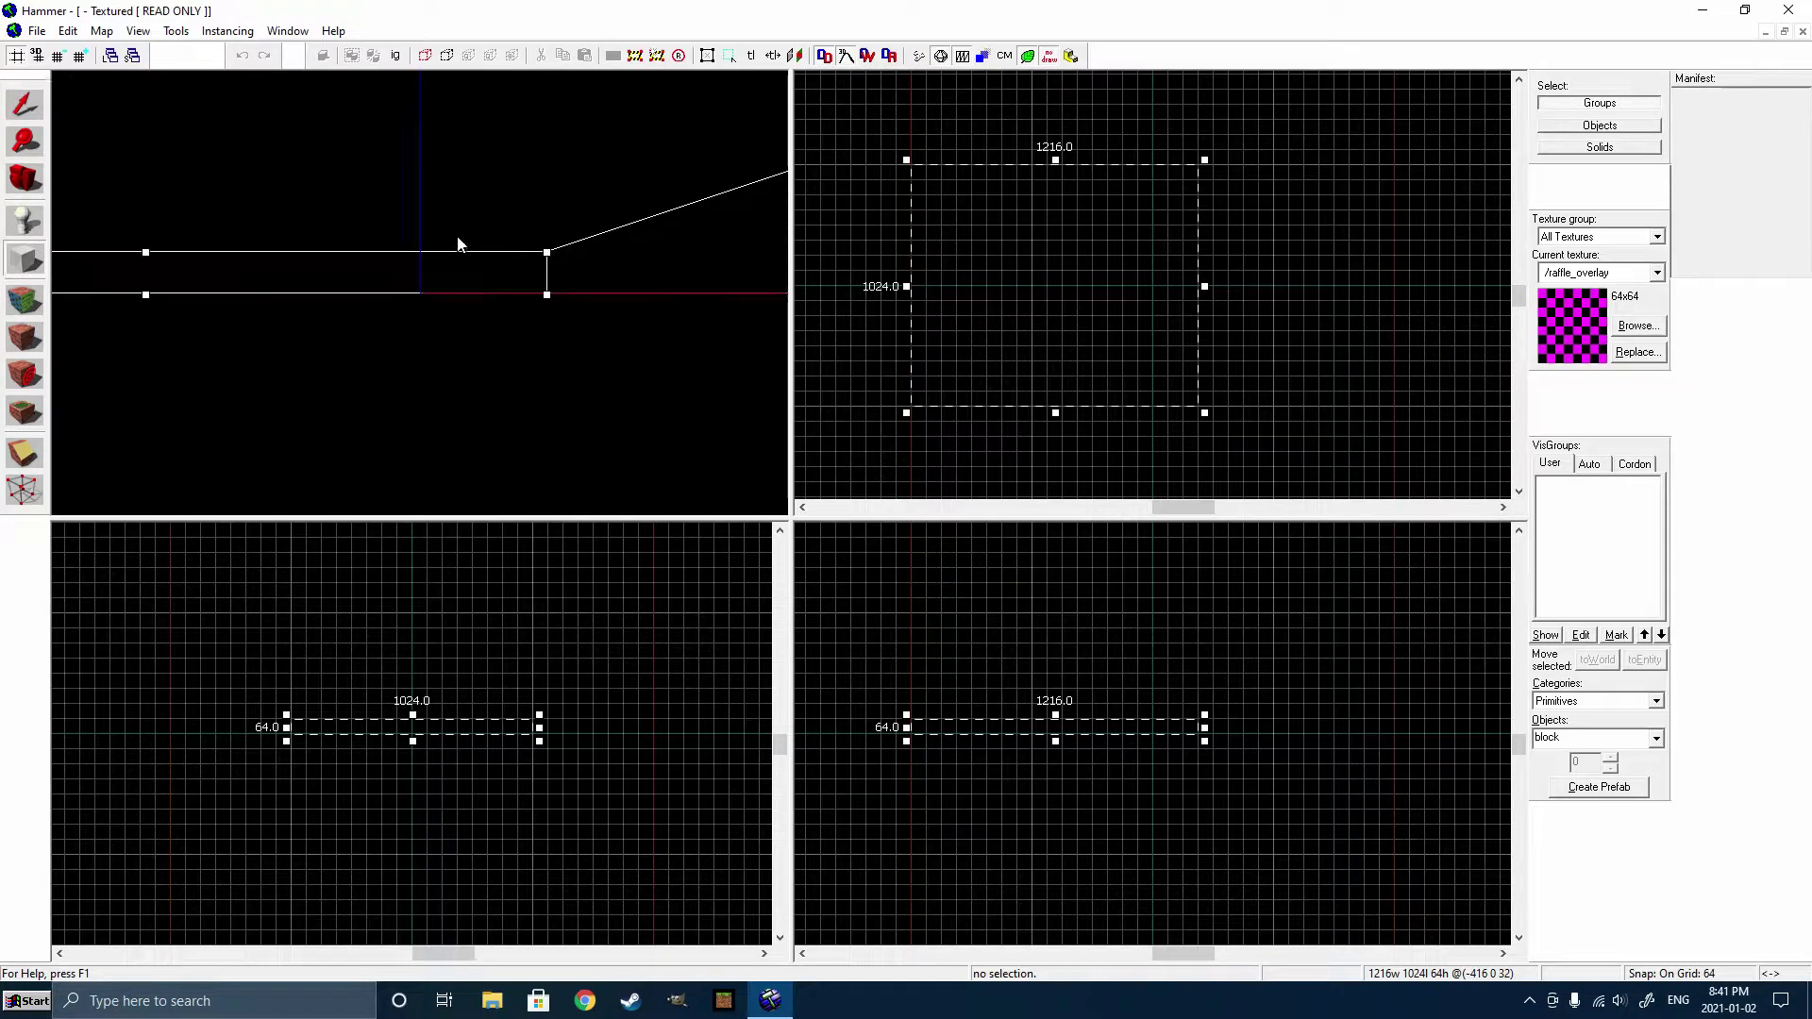
pyautogui.press('w')
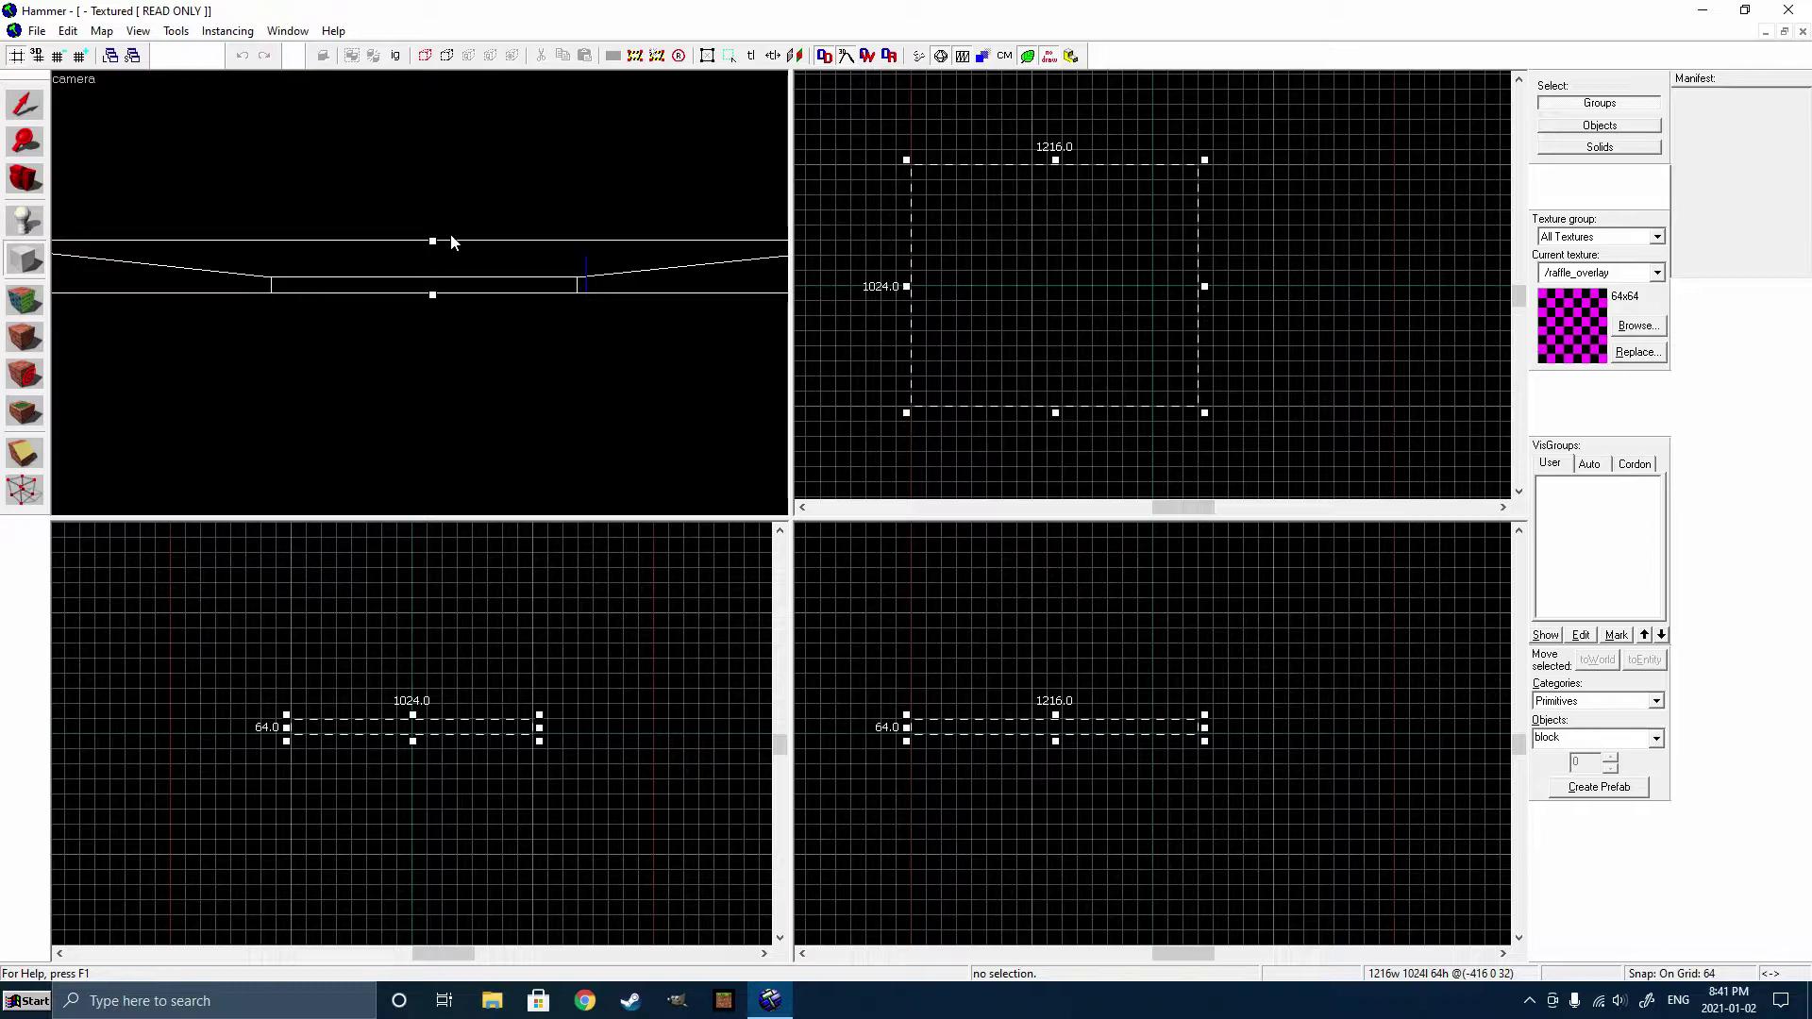
pyautogui.press('Return')
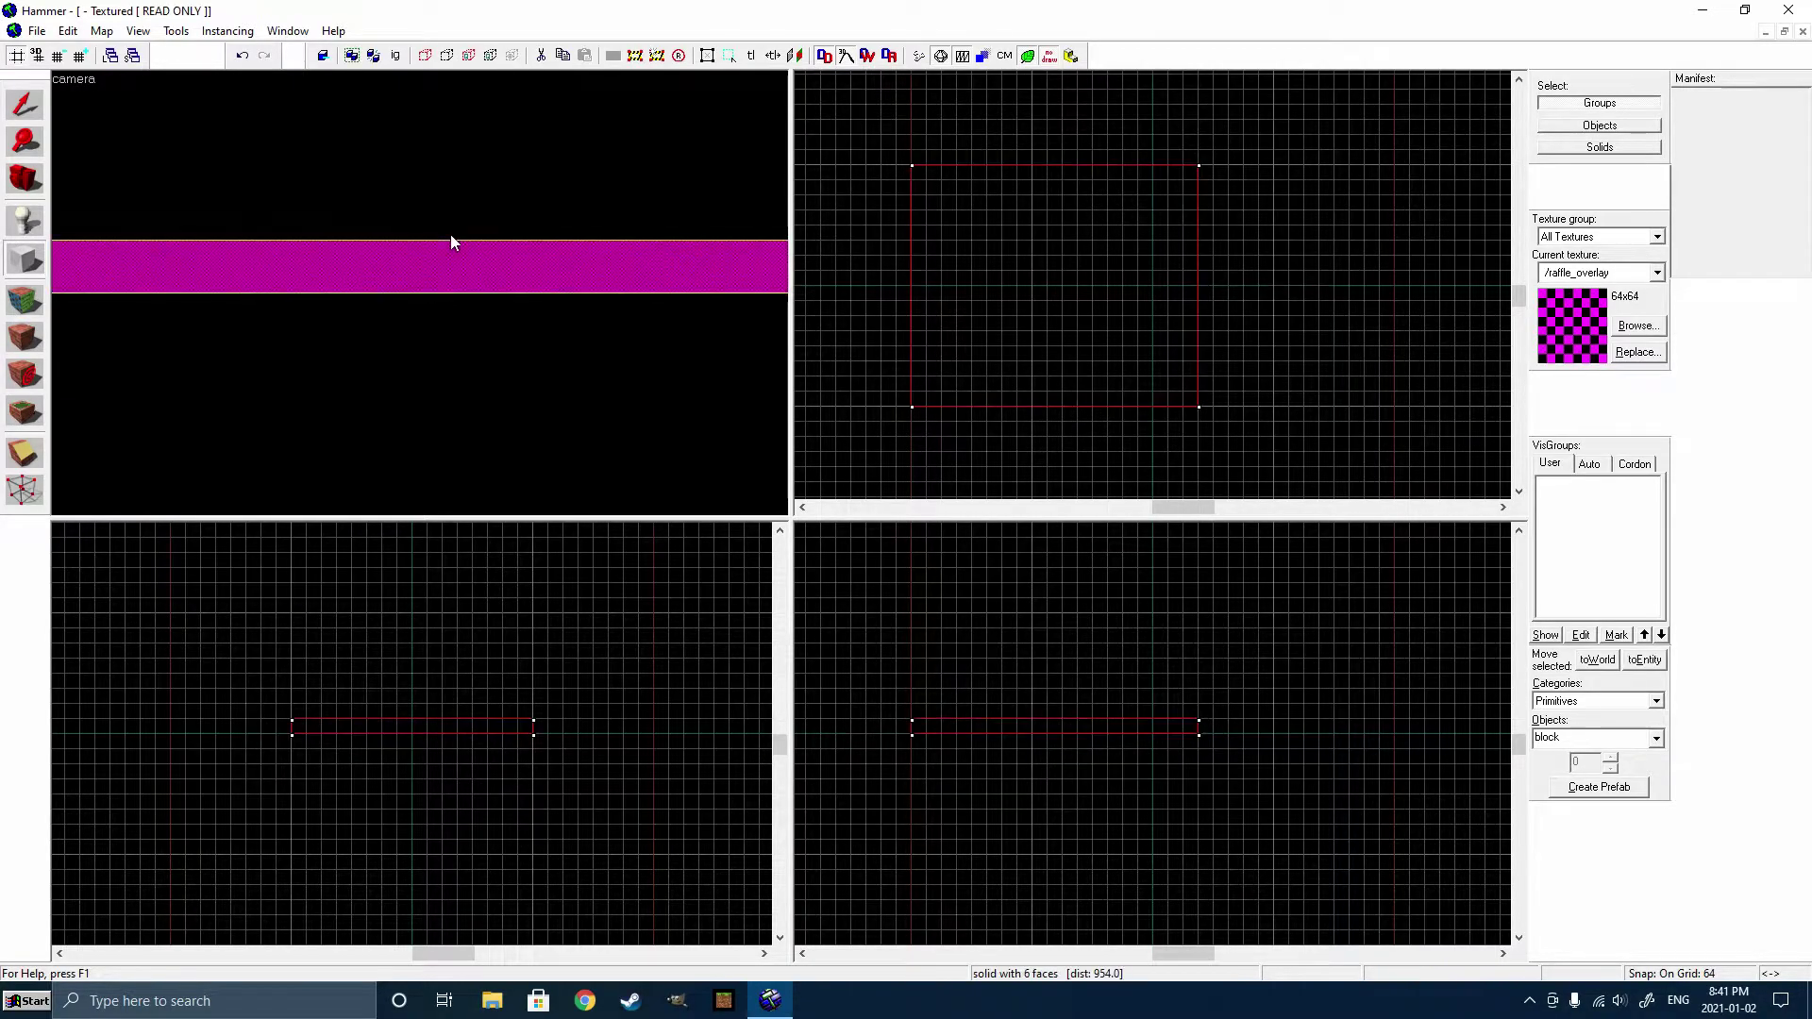
pyautogui.click(25, 179)
pyautogui.moveTo(420, 245); pyautogui.dragTo(420, 293)
pyautogui.press('Down')
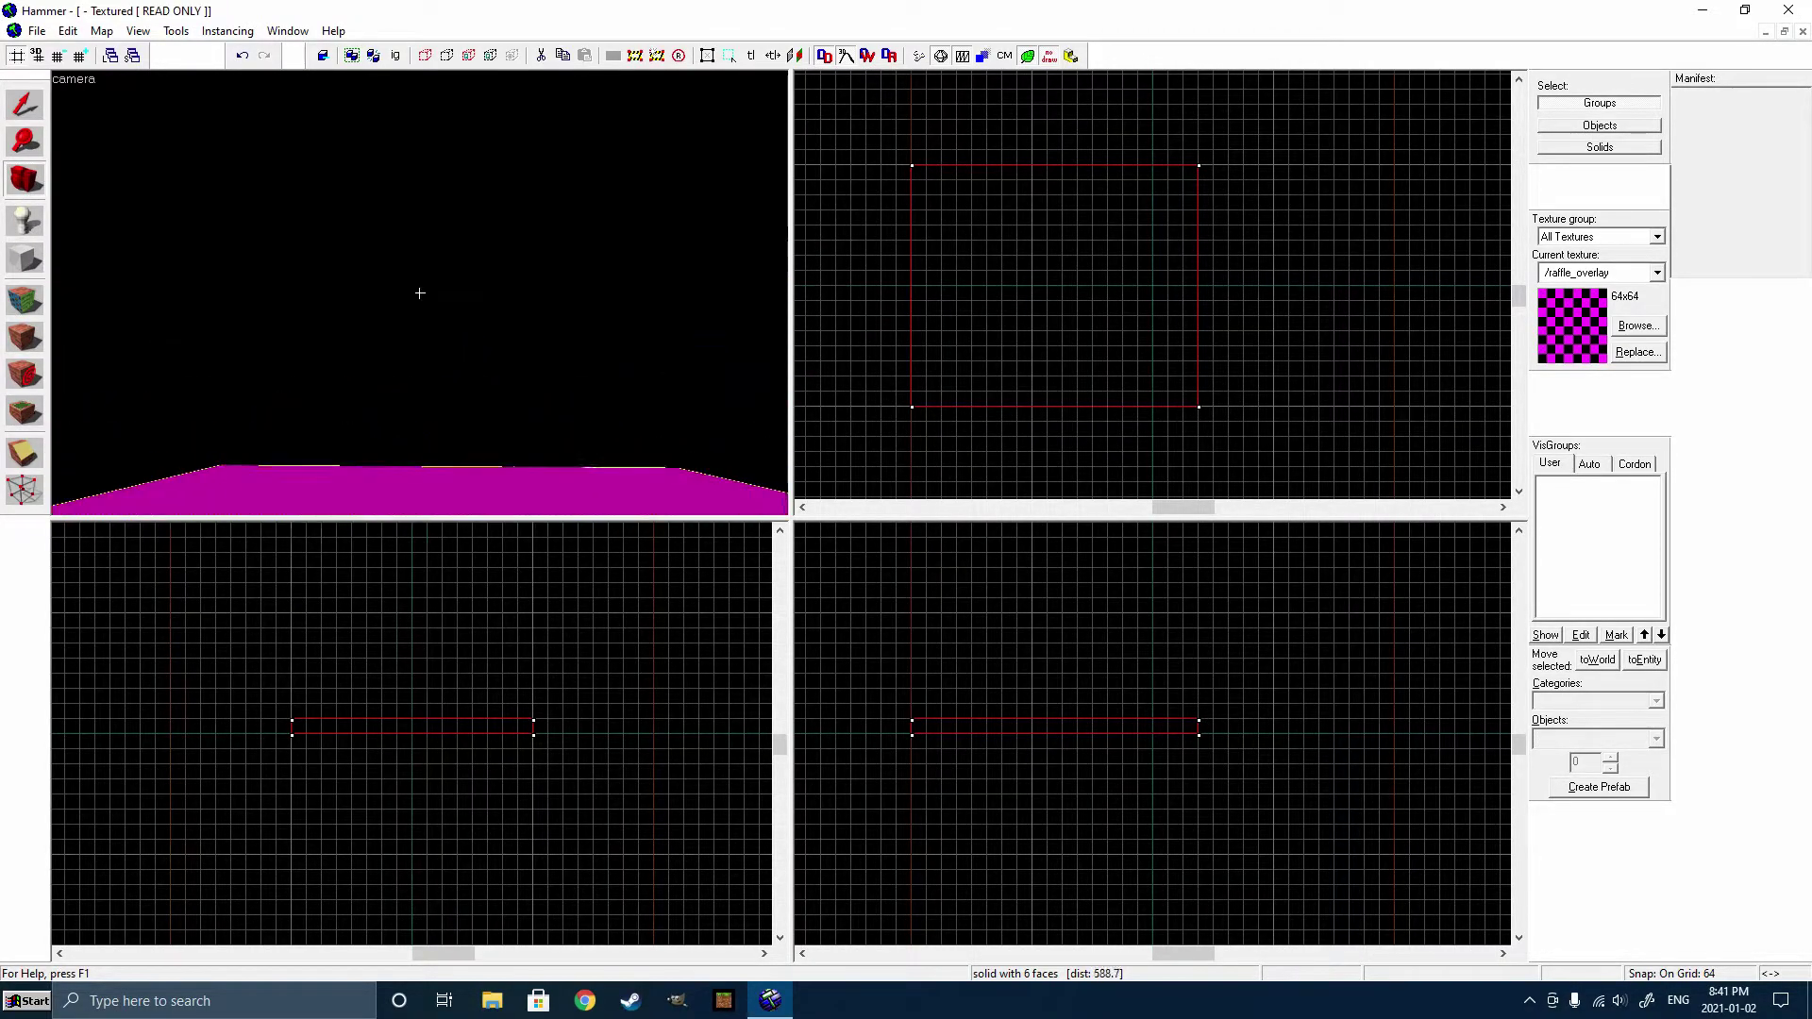
pyautogui.press('s')
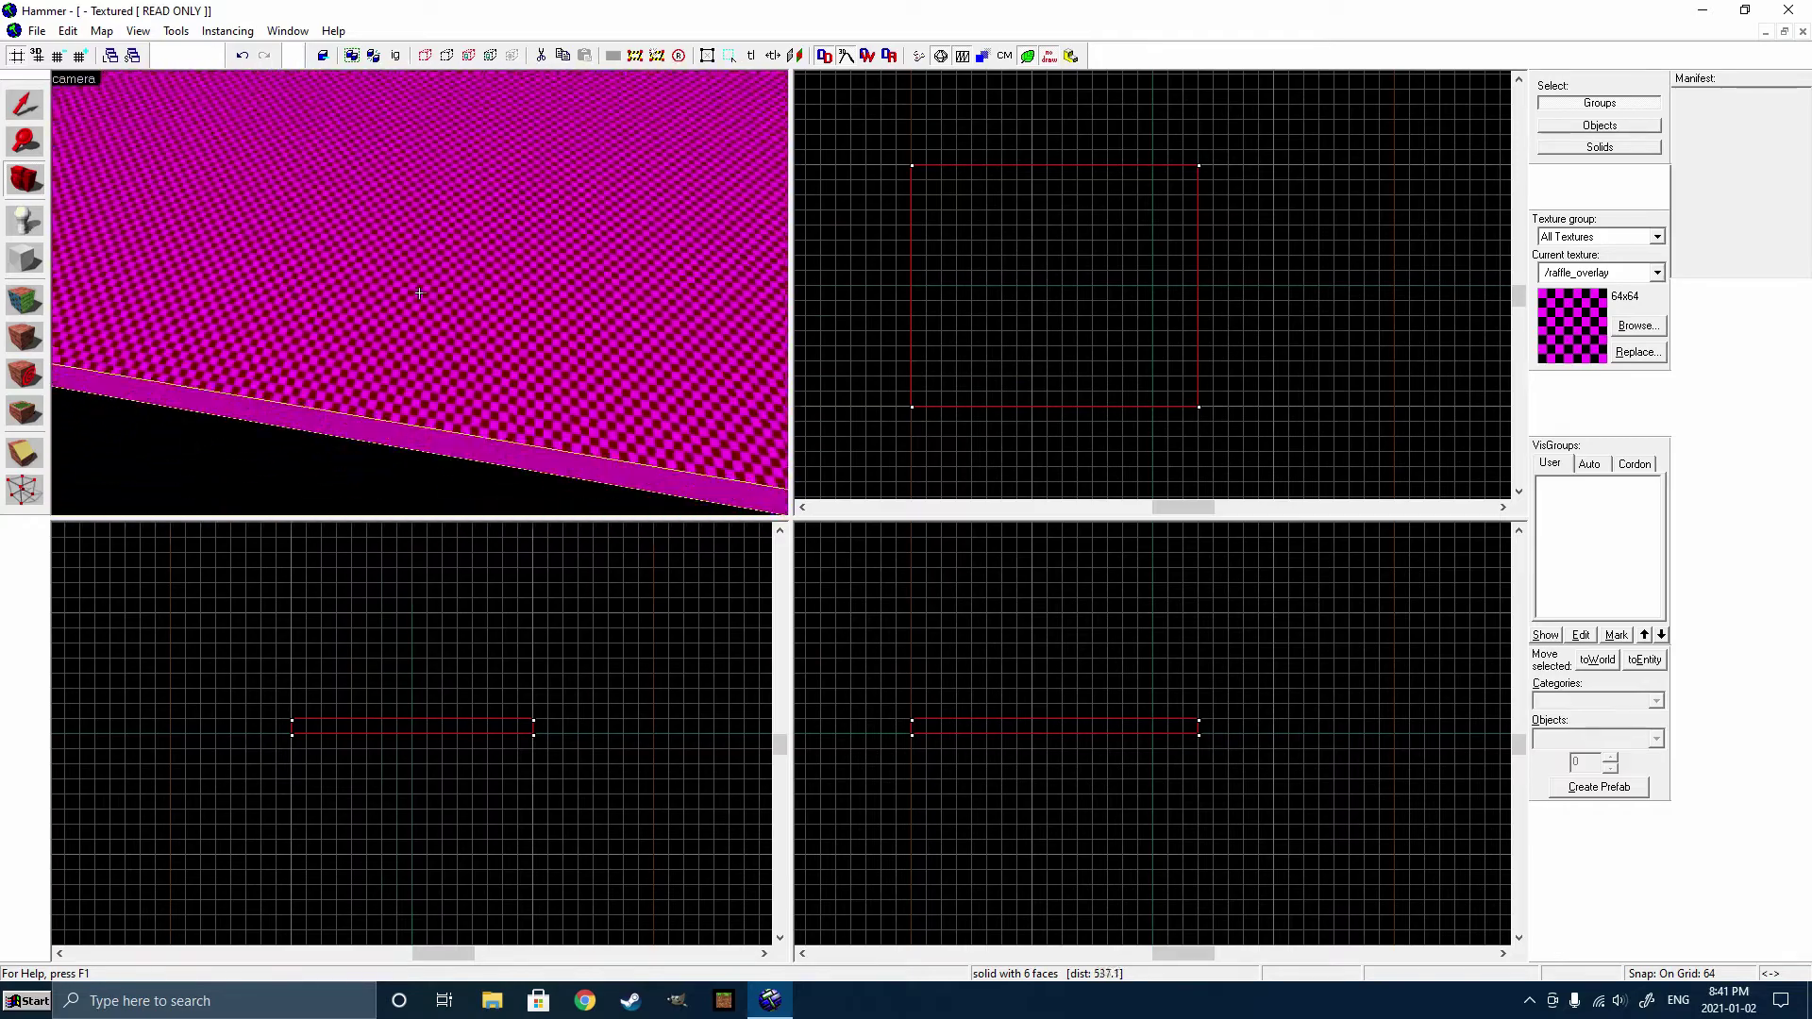
# Filter the texture browser by 'dev' and pick the orange dev/dev_measuregeneric texture.
pyautogui.click(28, 104)
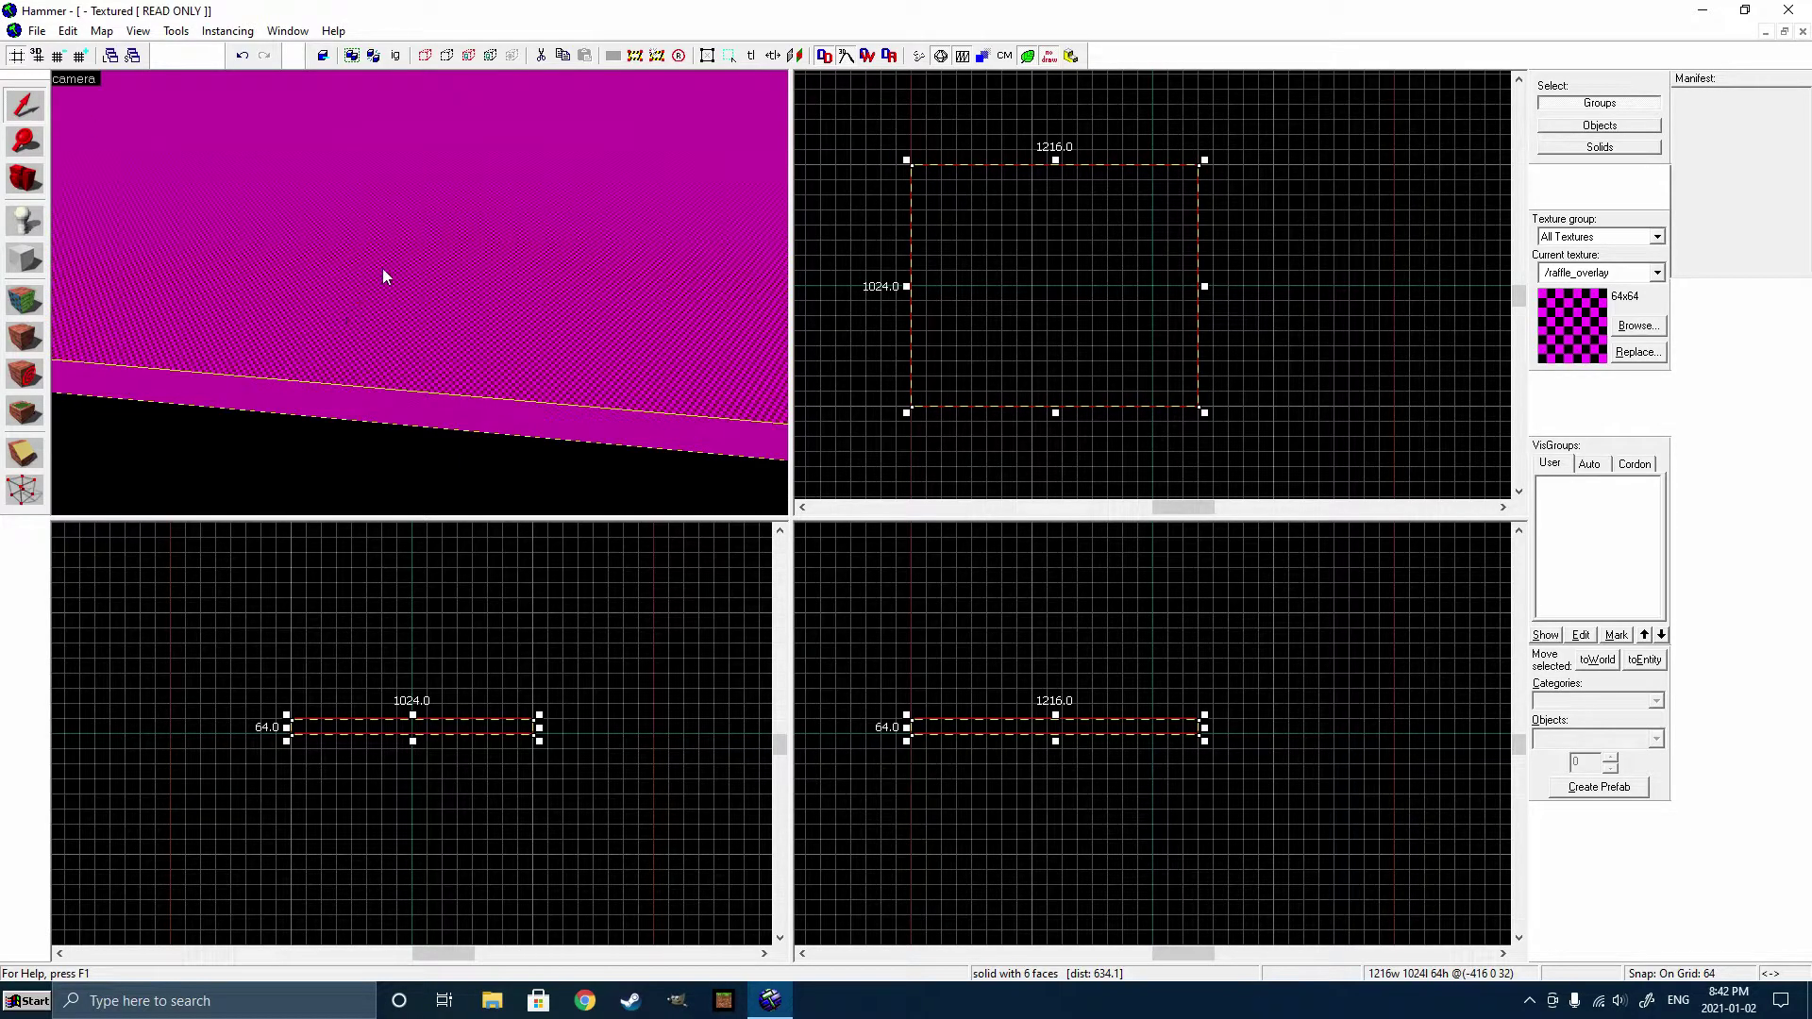
pyautogui.press('s')
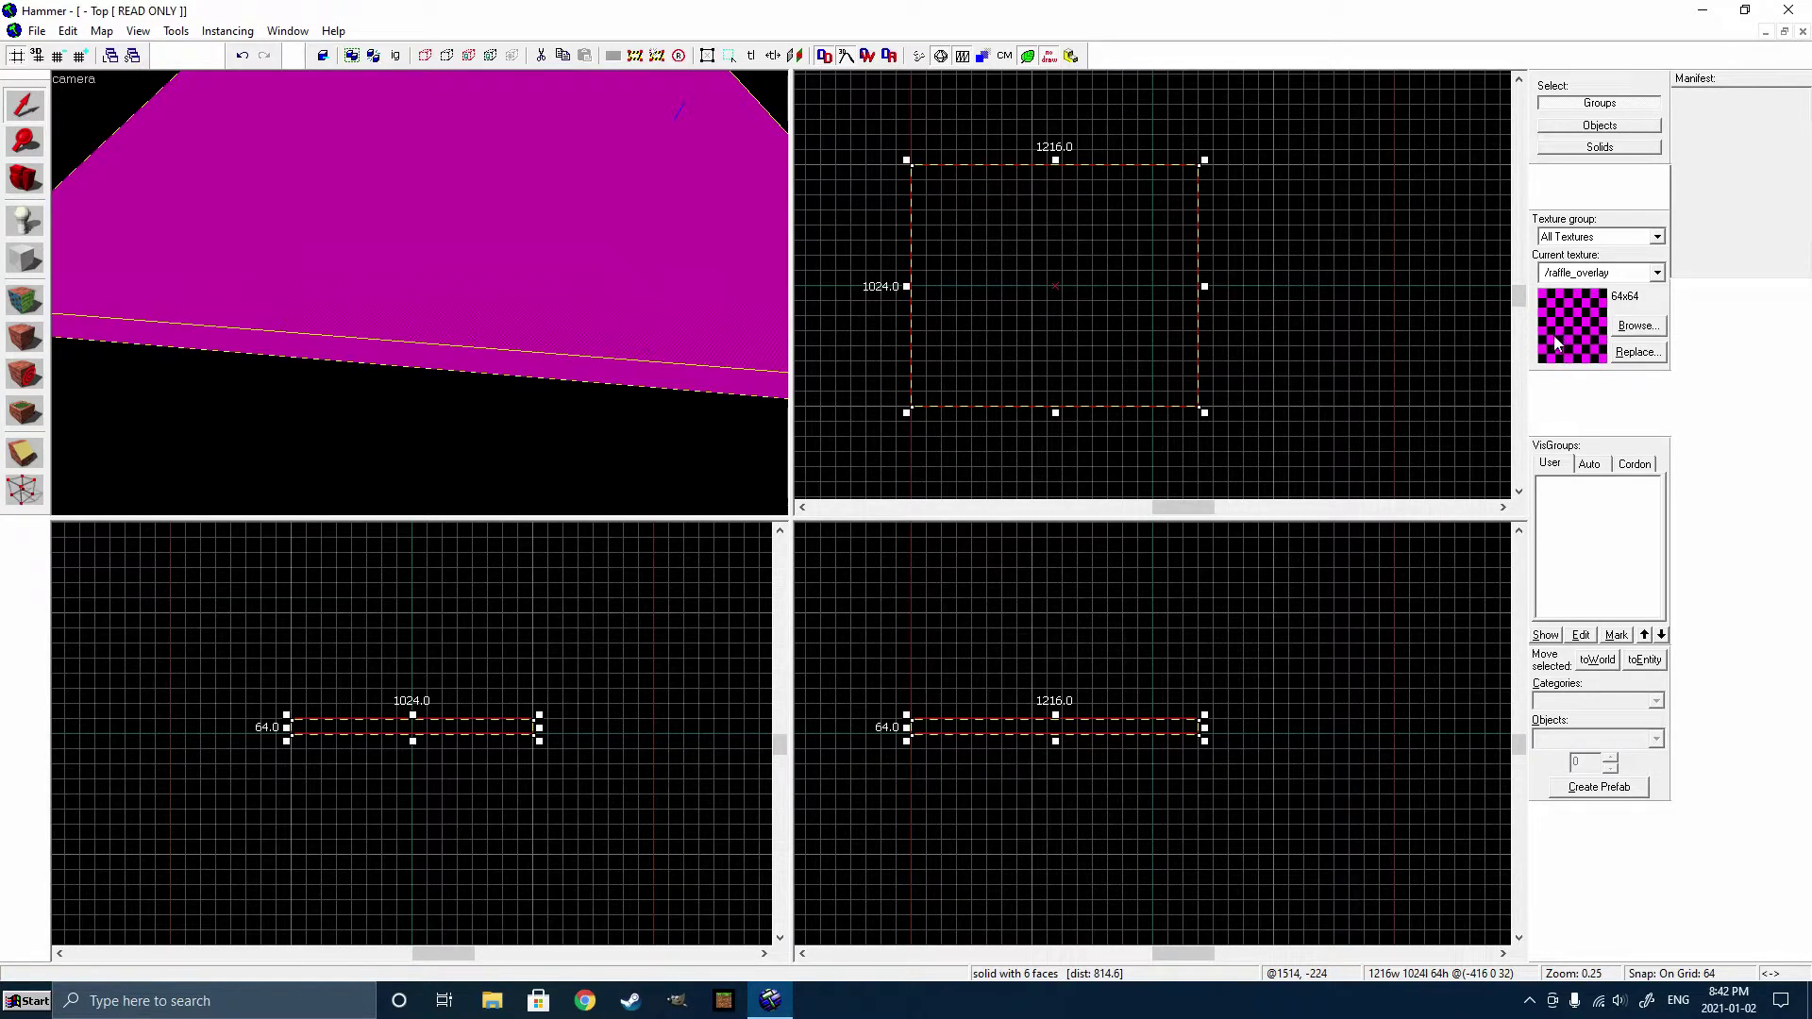
pyautogui.click(1639, 326)
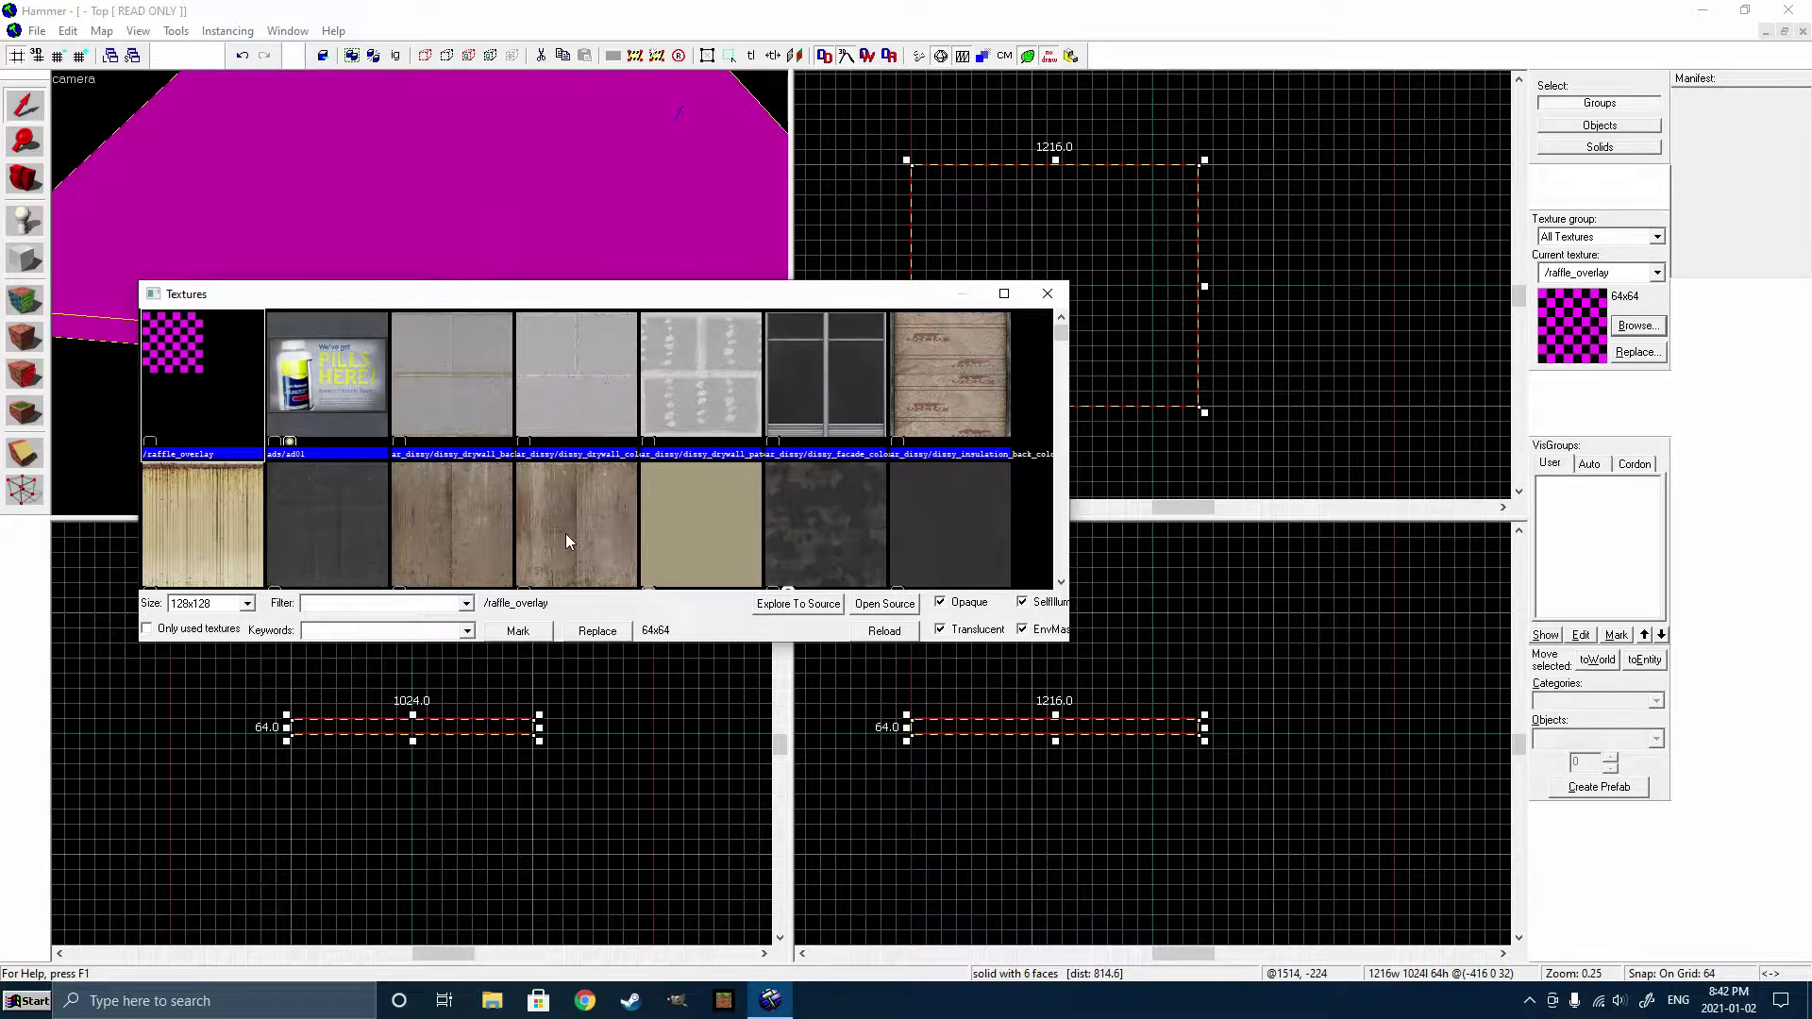
pyautogui.write('dev')
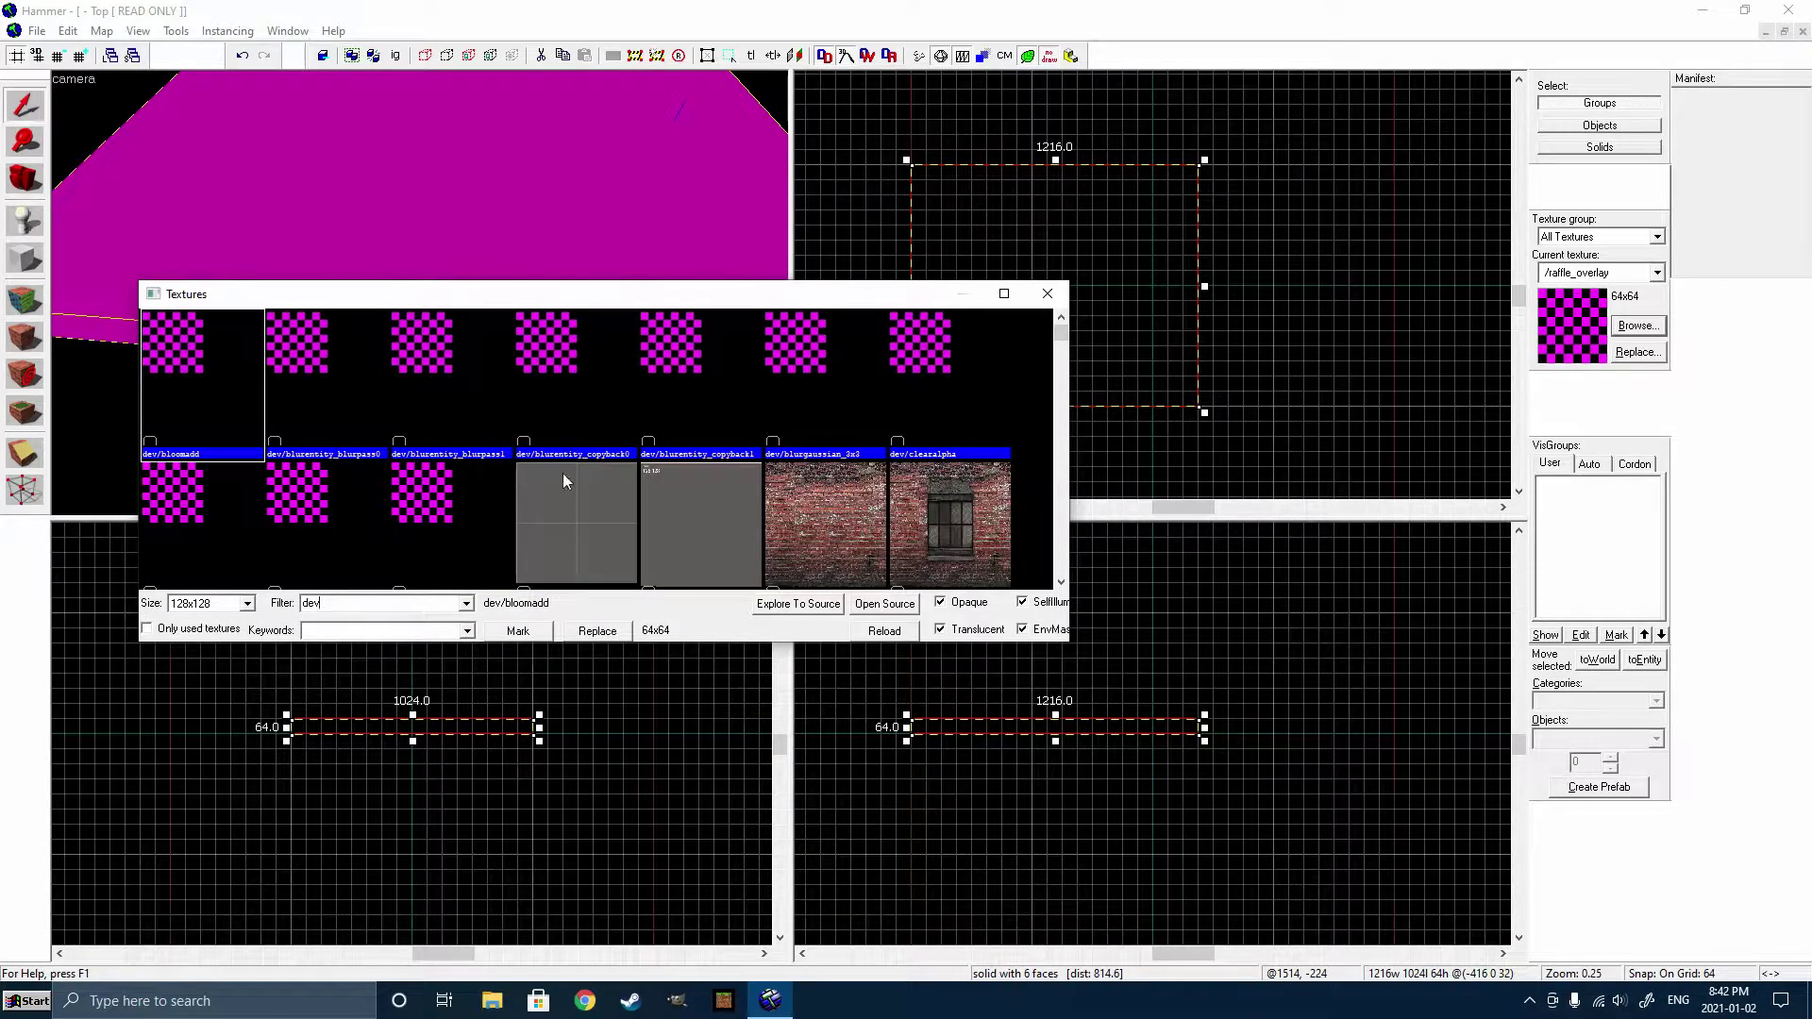
pyautogui.scroll(-10, 563, 475)
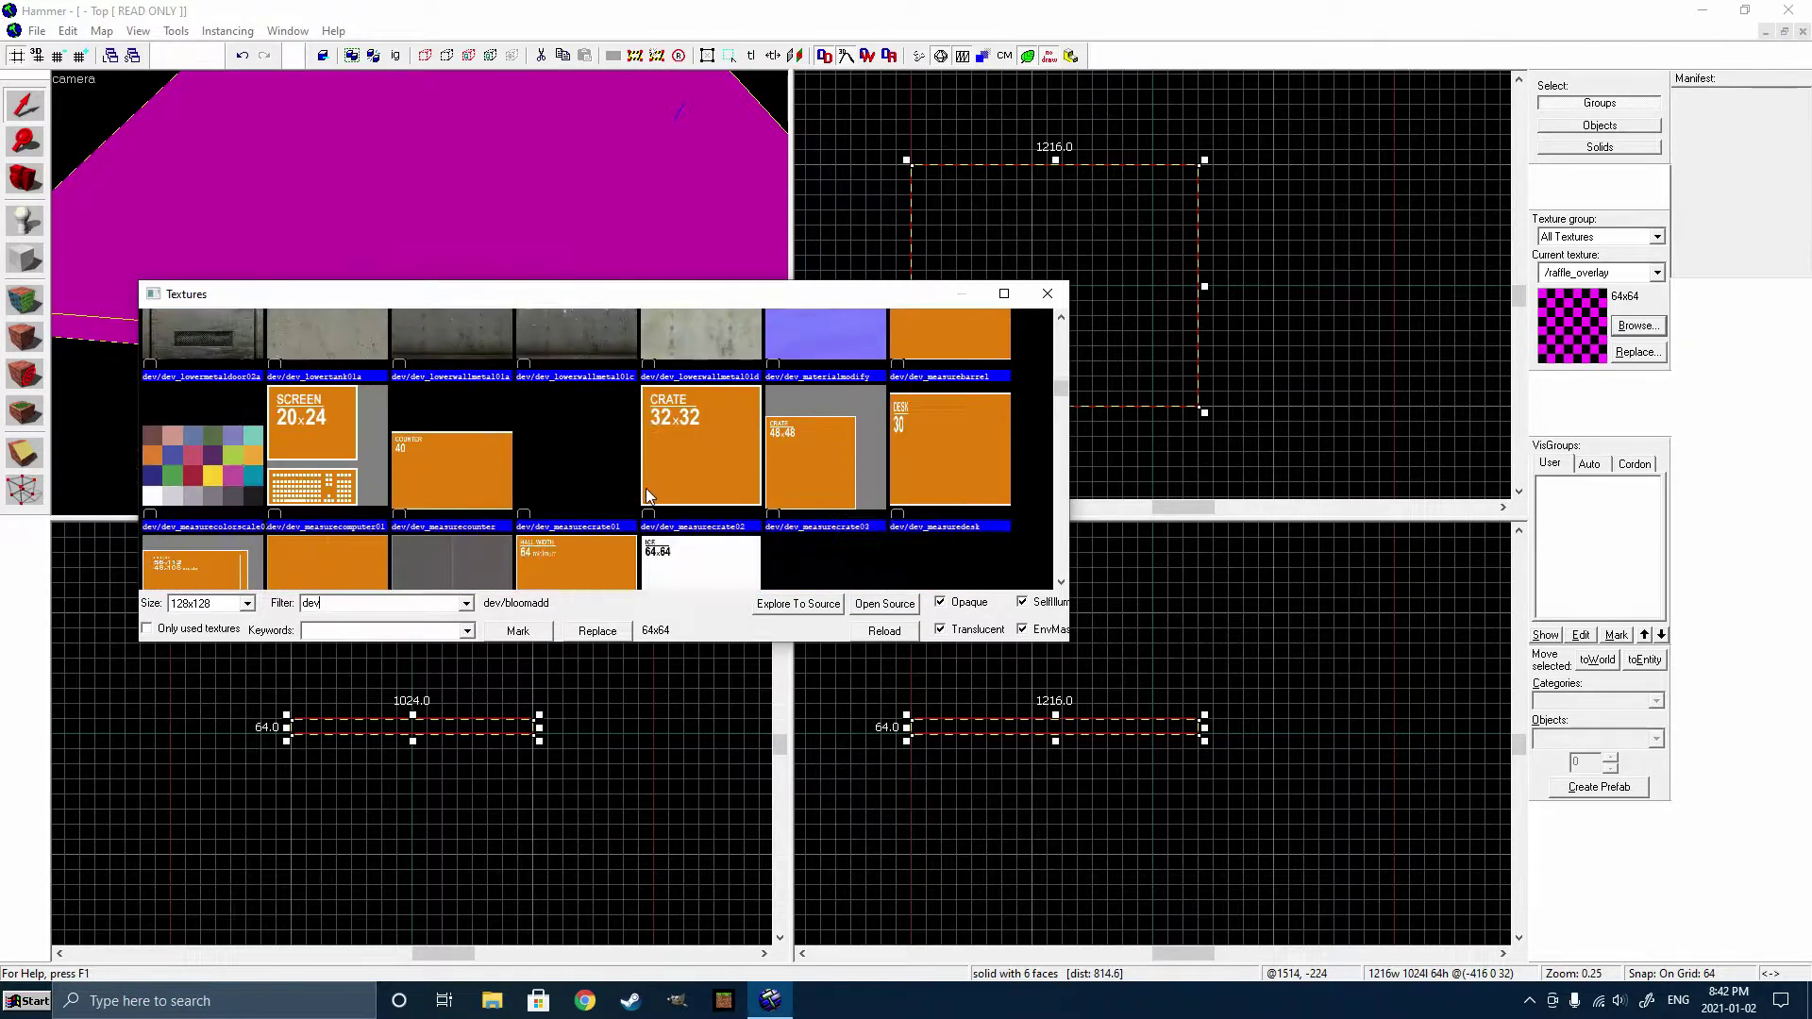
pyautogui.scroll(-5, 646, 489)
pyautogui.doubleClick(340, 392)
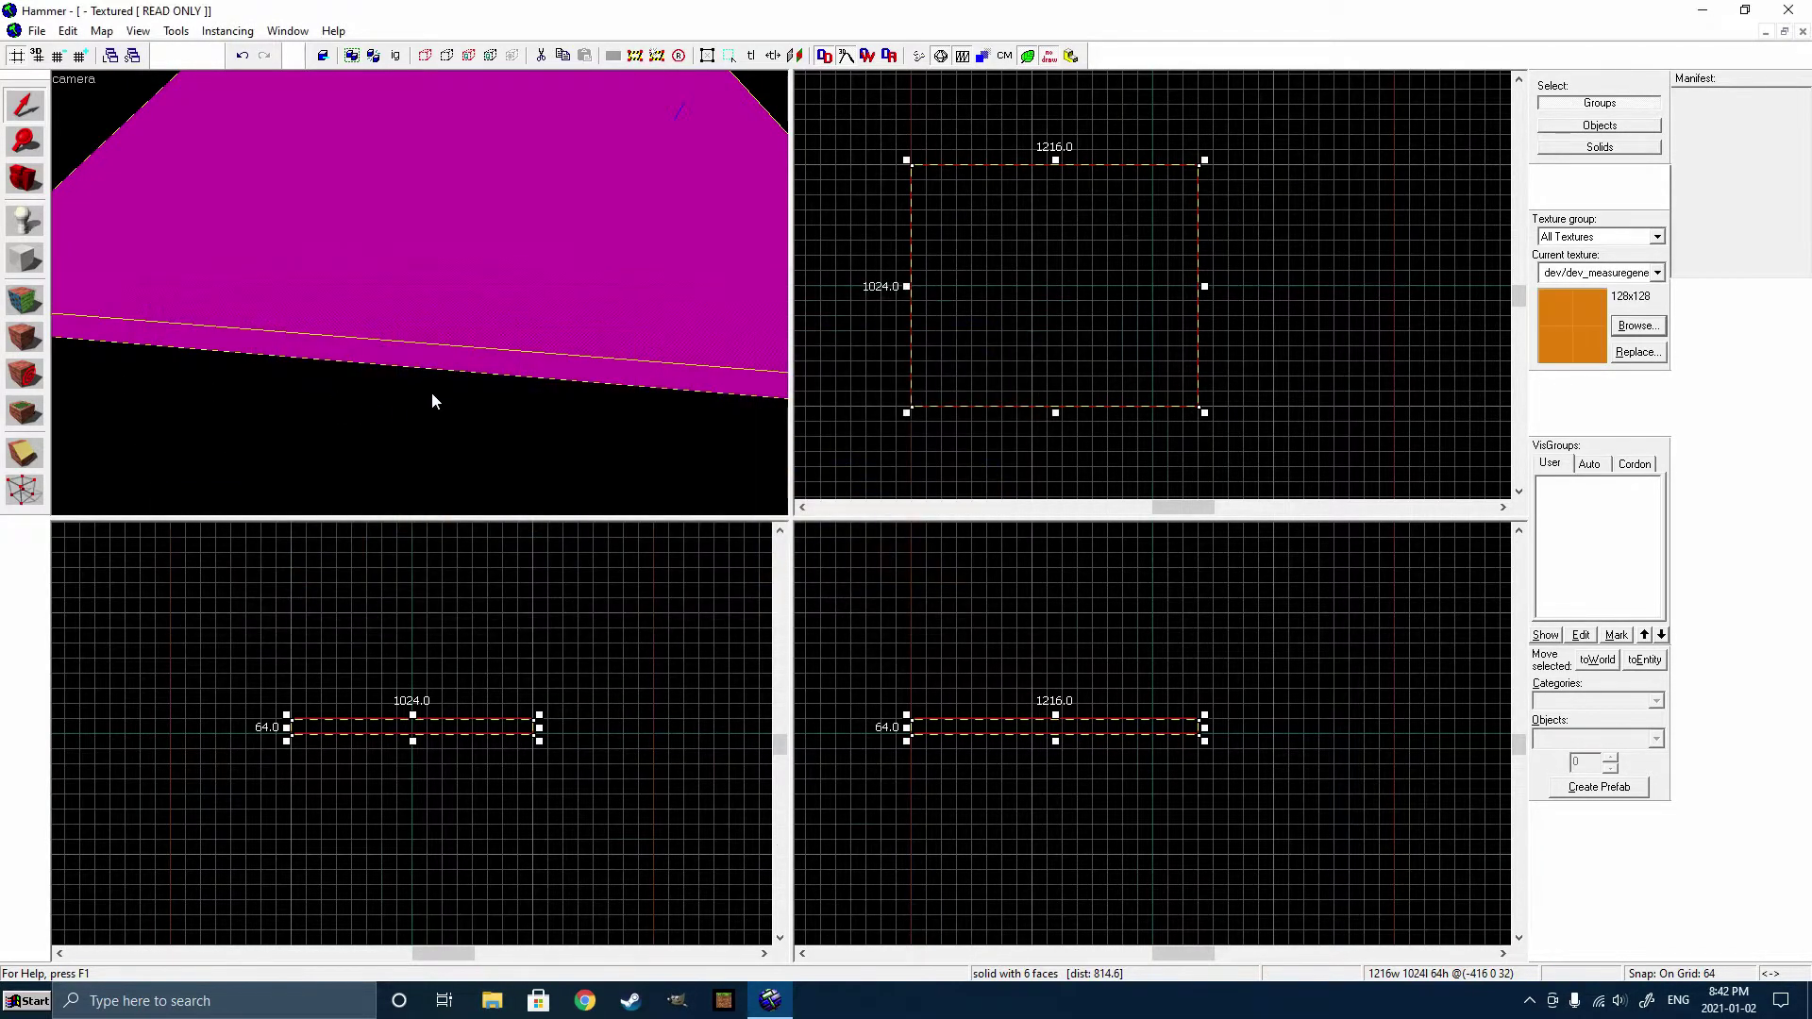
# Apply dev_measuregeneric to the floor block and look over the orange floor in 3D.
pyautogui.click(24, 340)
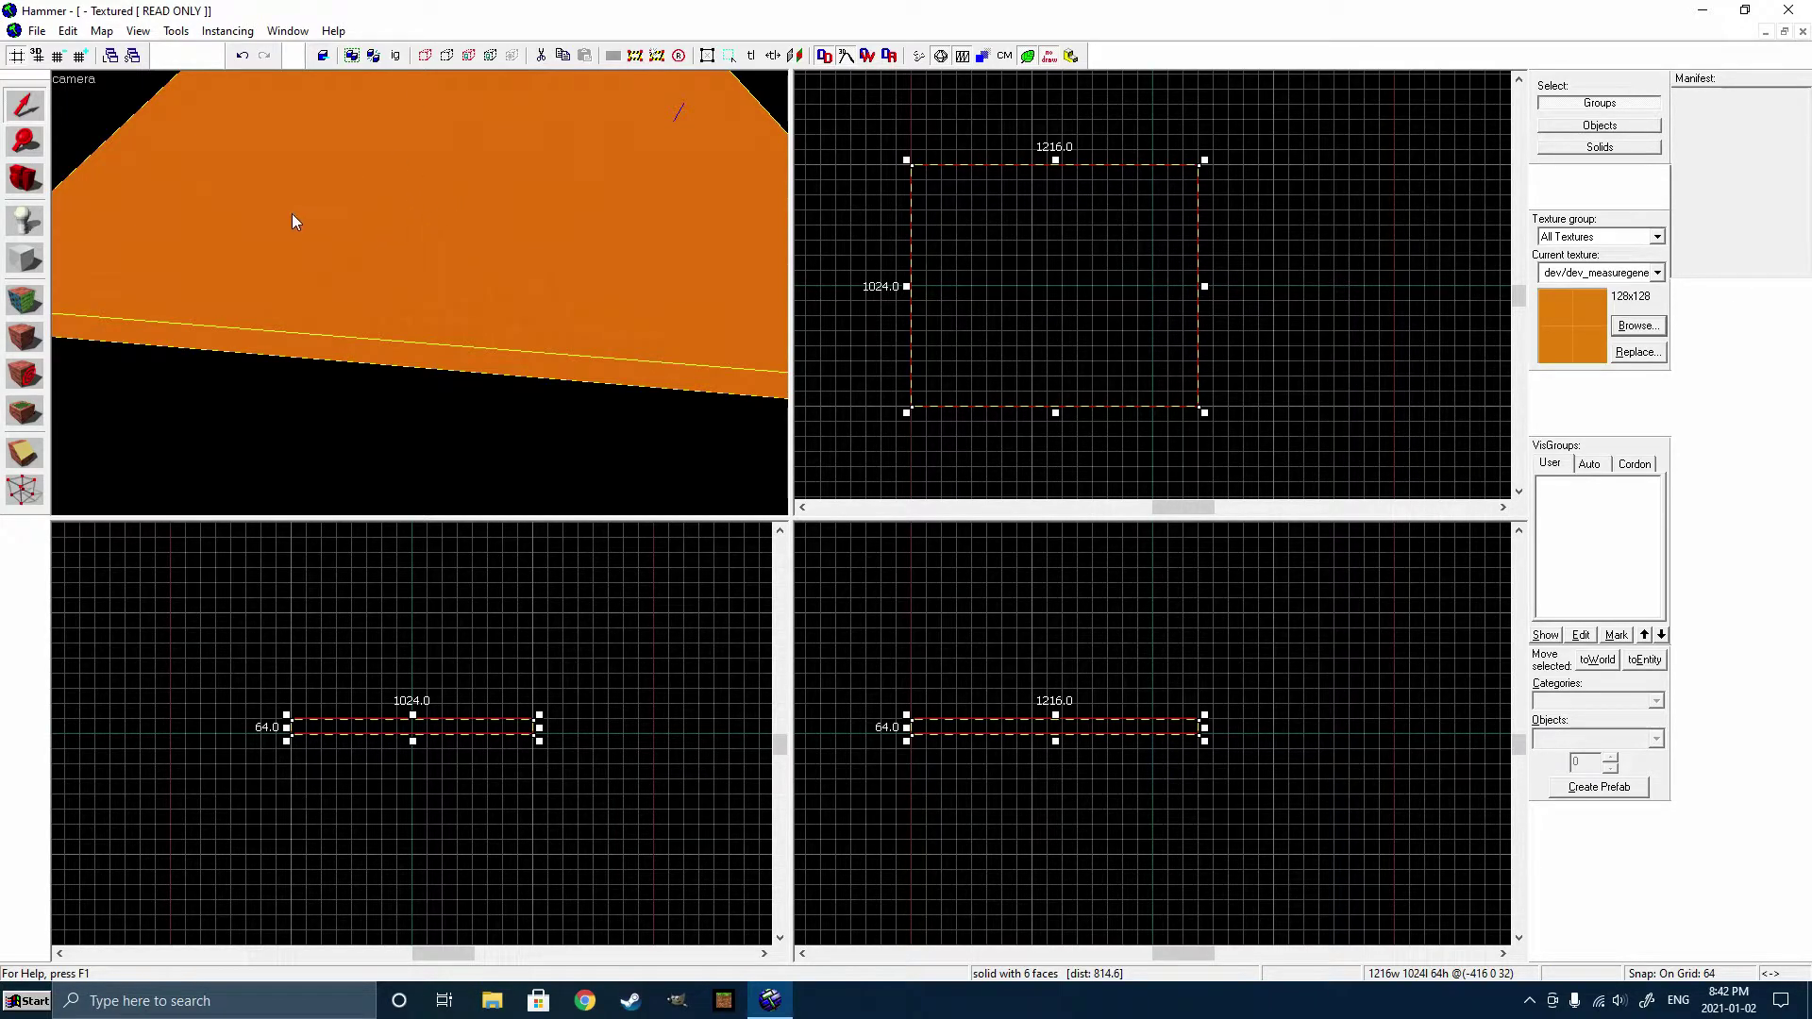
pyautogui.click(21, 179)
pyautogui.press('z')
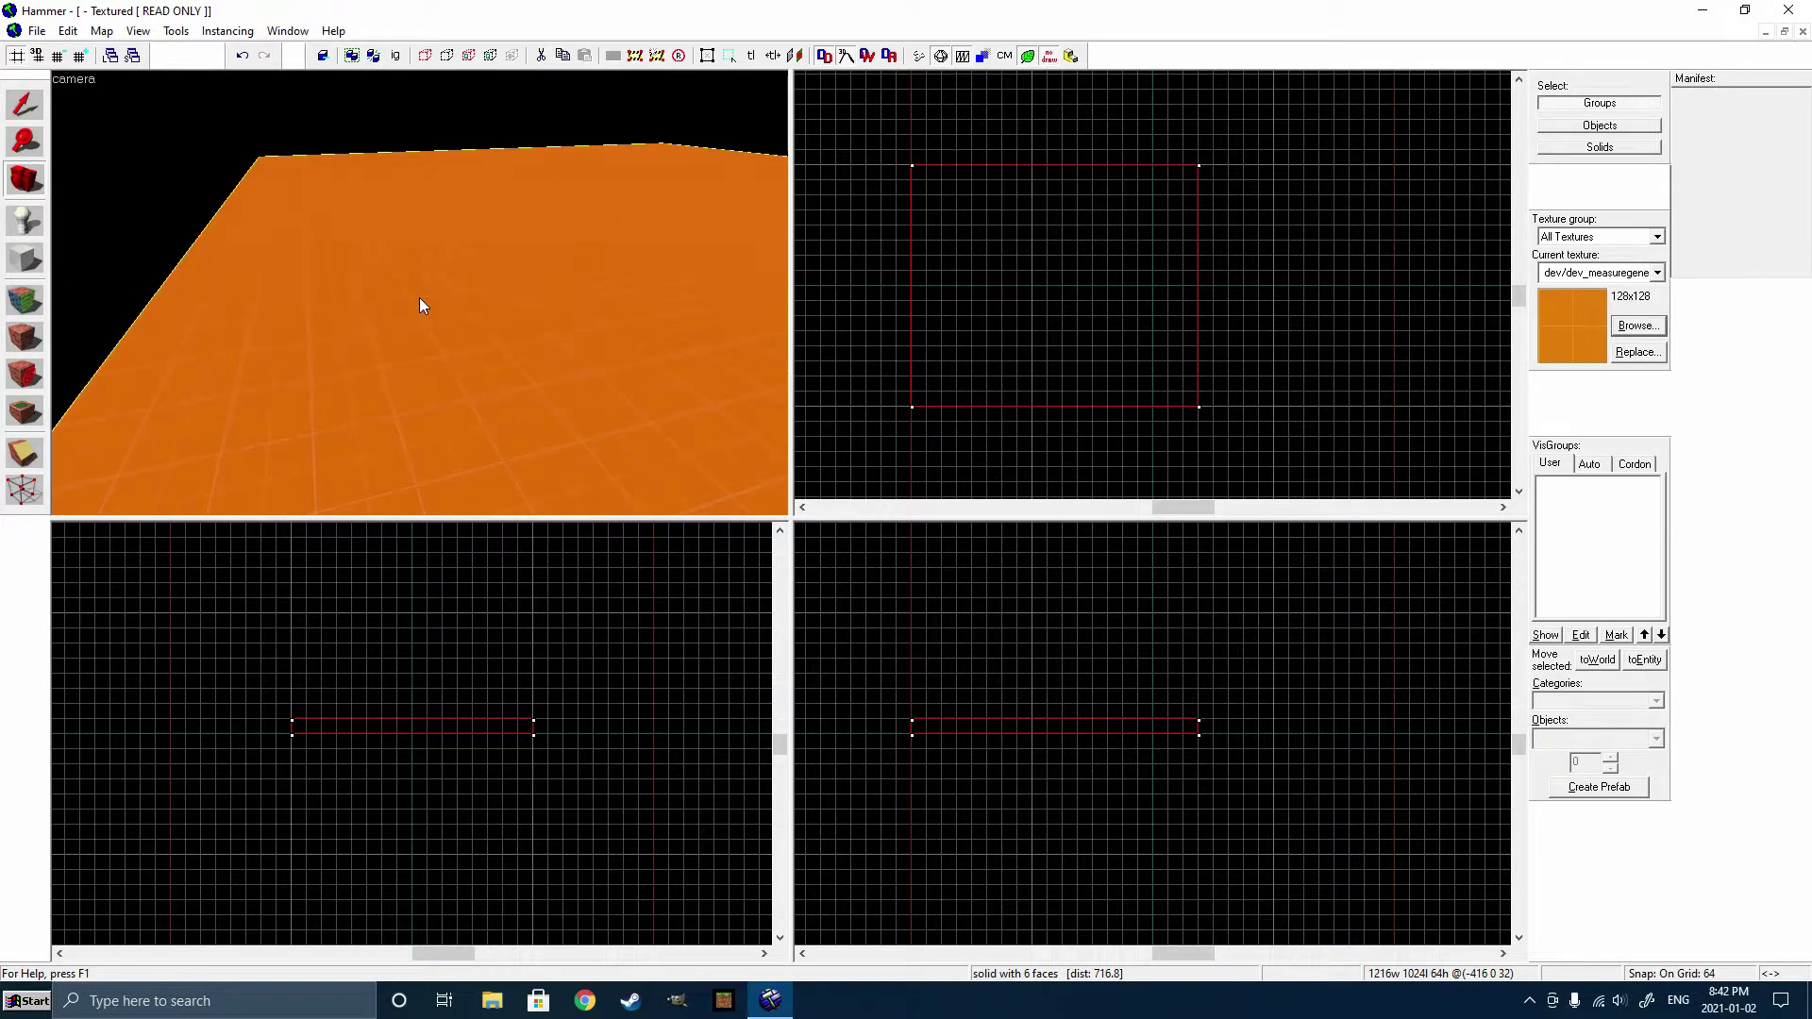
pyautogui.press('z')
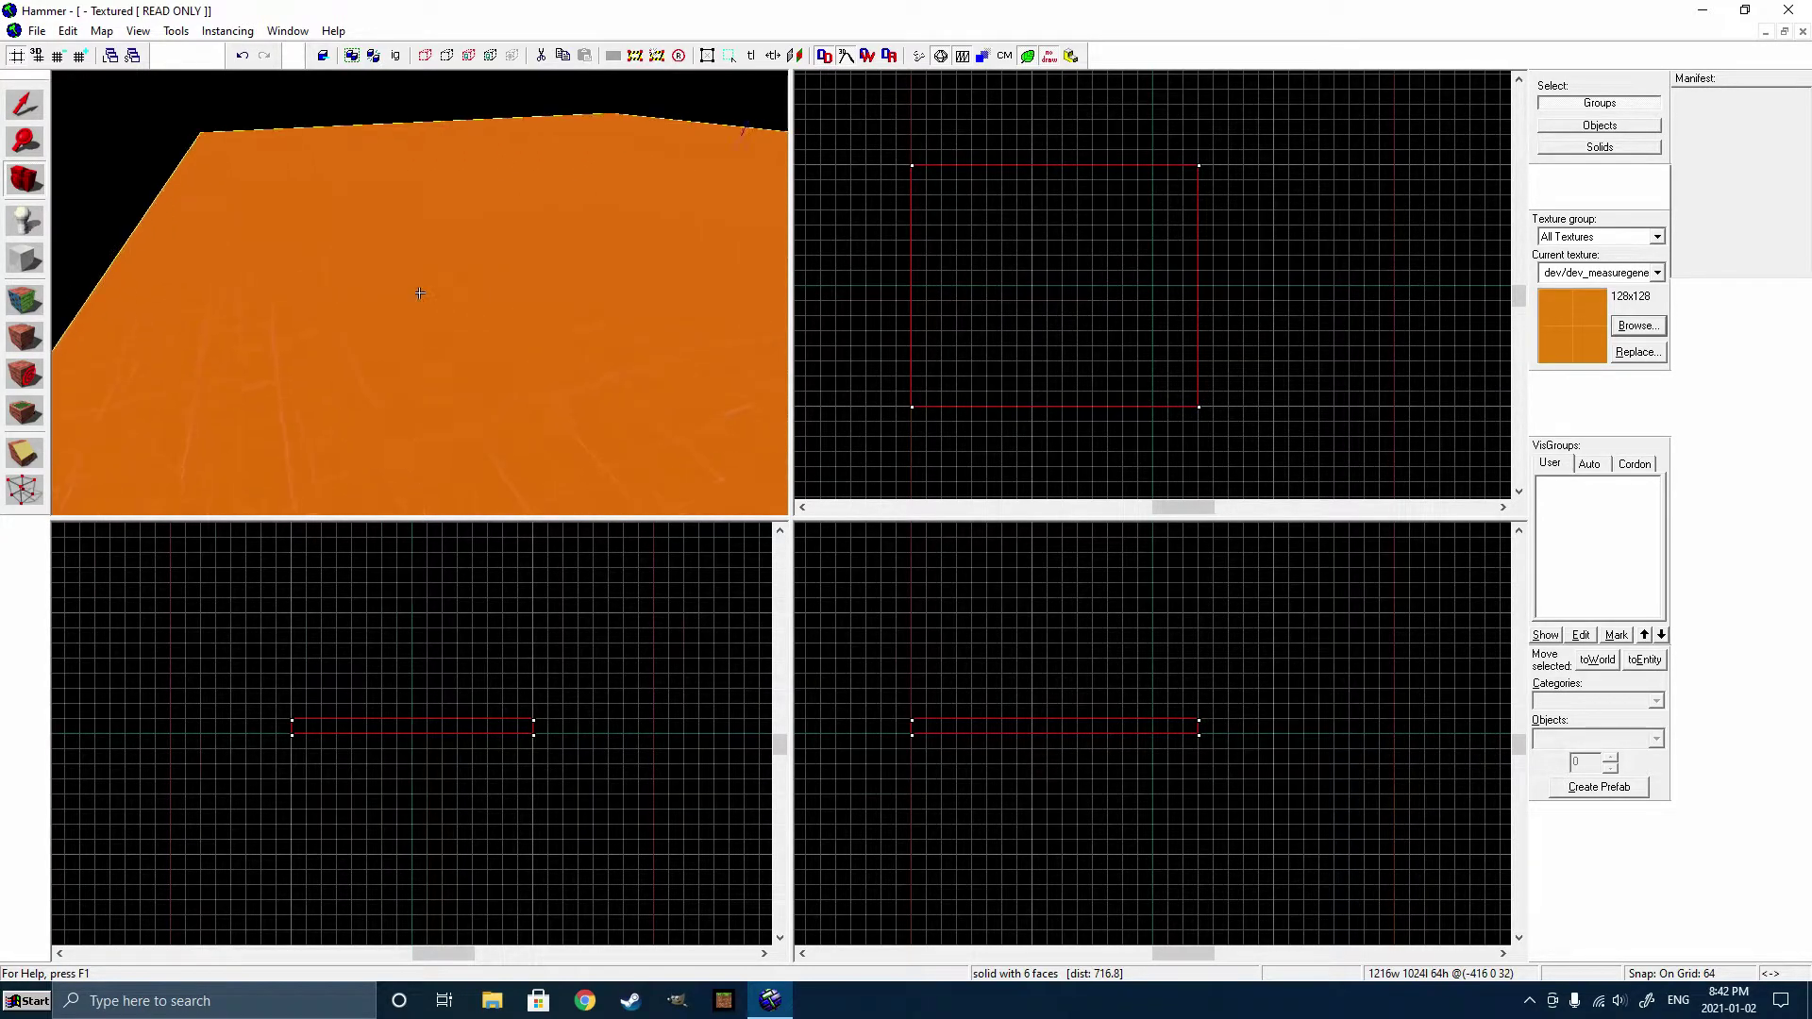
pyautogui.press('s')
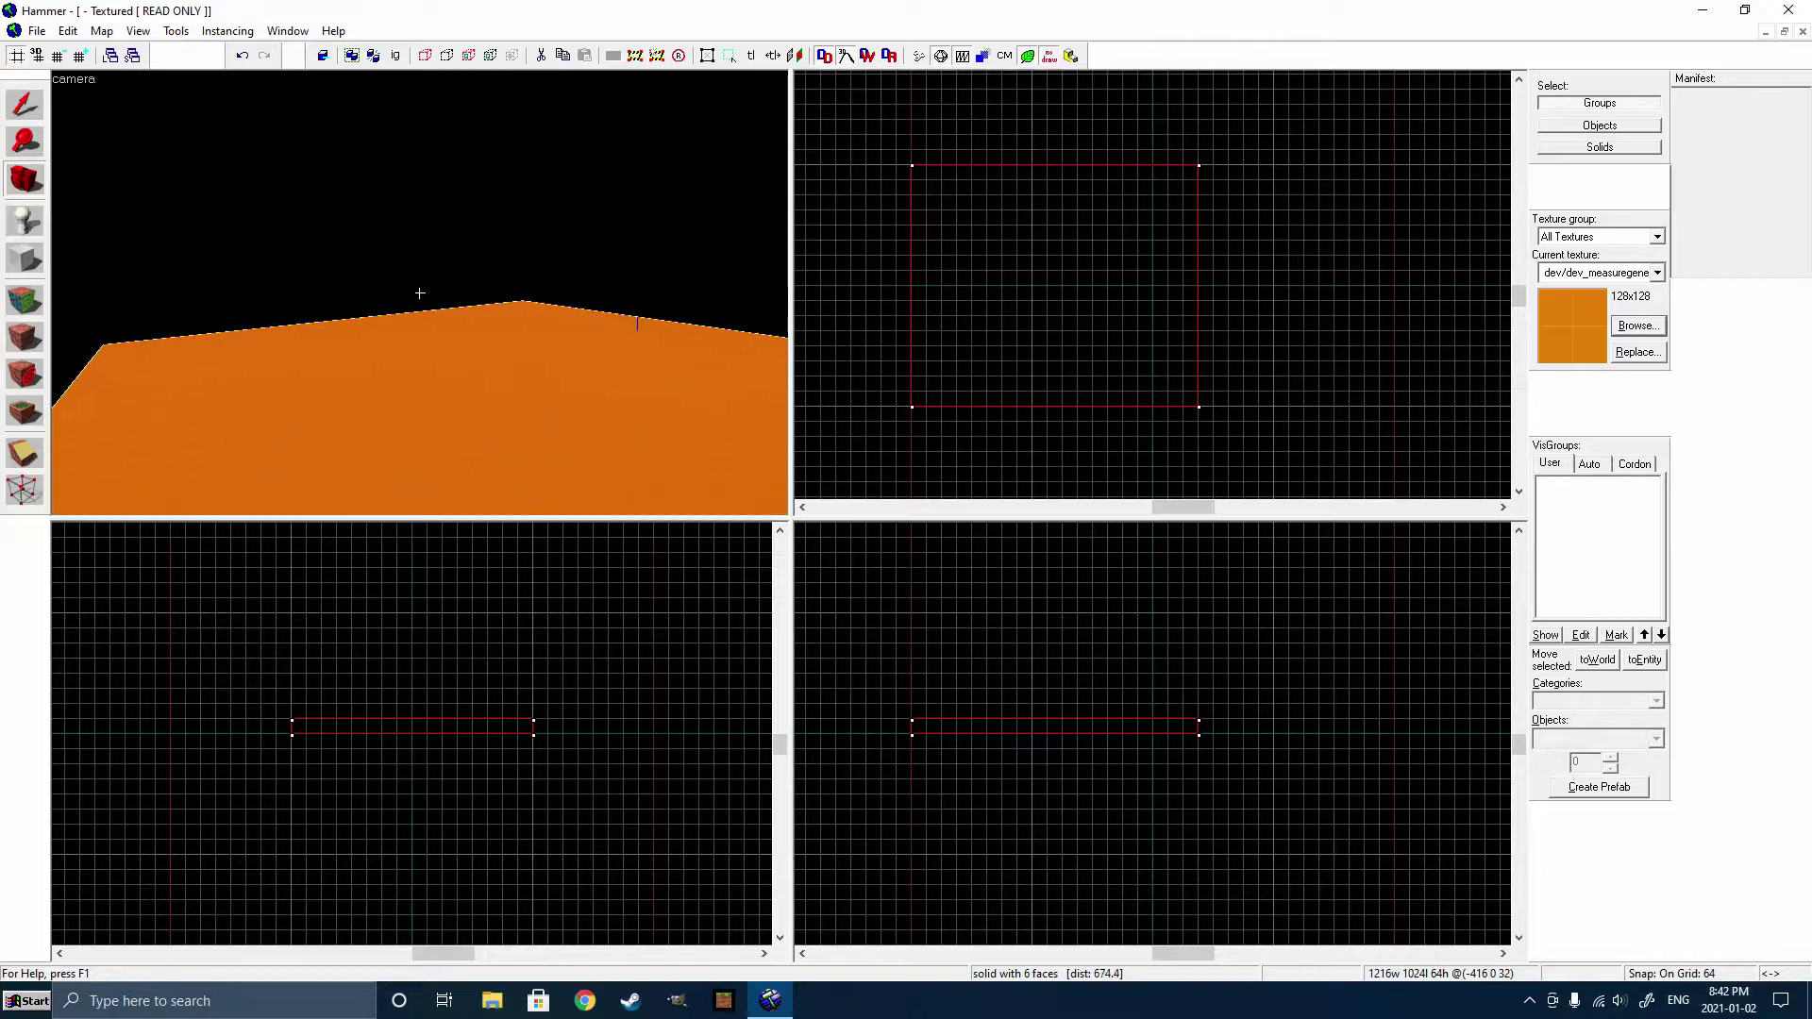
pyautogui.press('z')
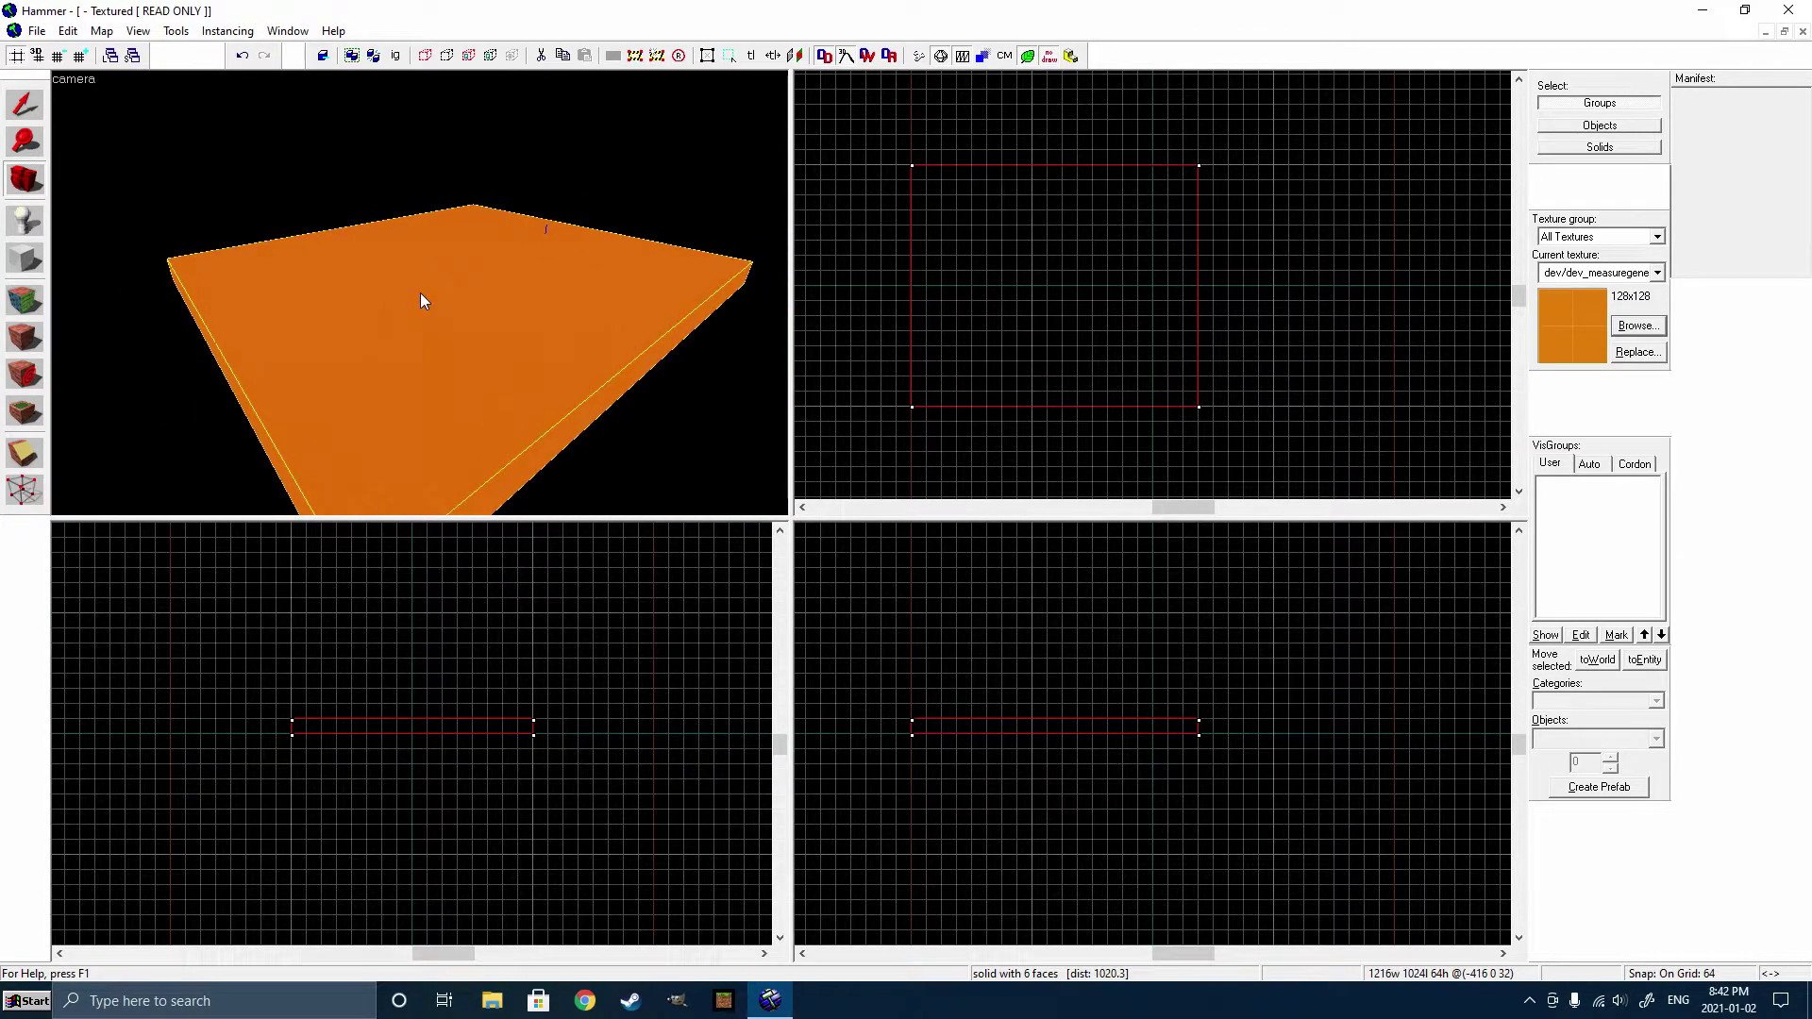
# Place an info_player_terrorist entity on the orange floor and bring it into camera view.
pyautogui.click(24, 222)
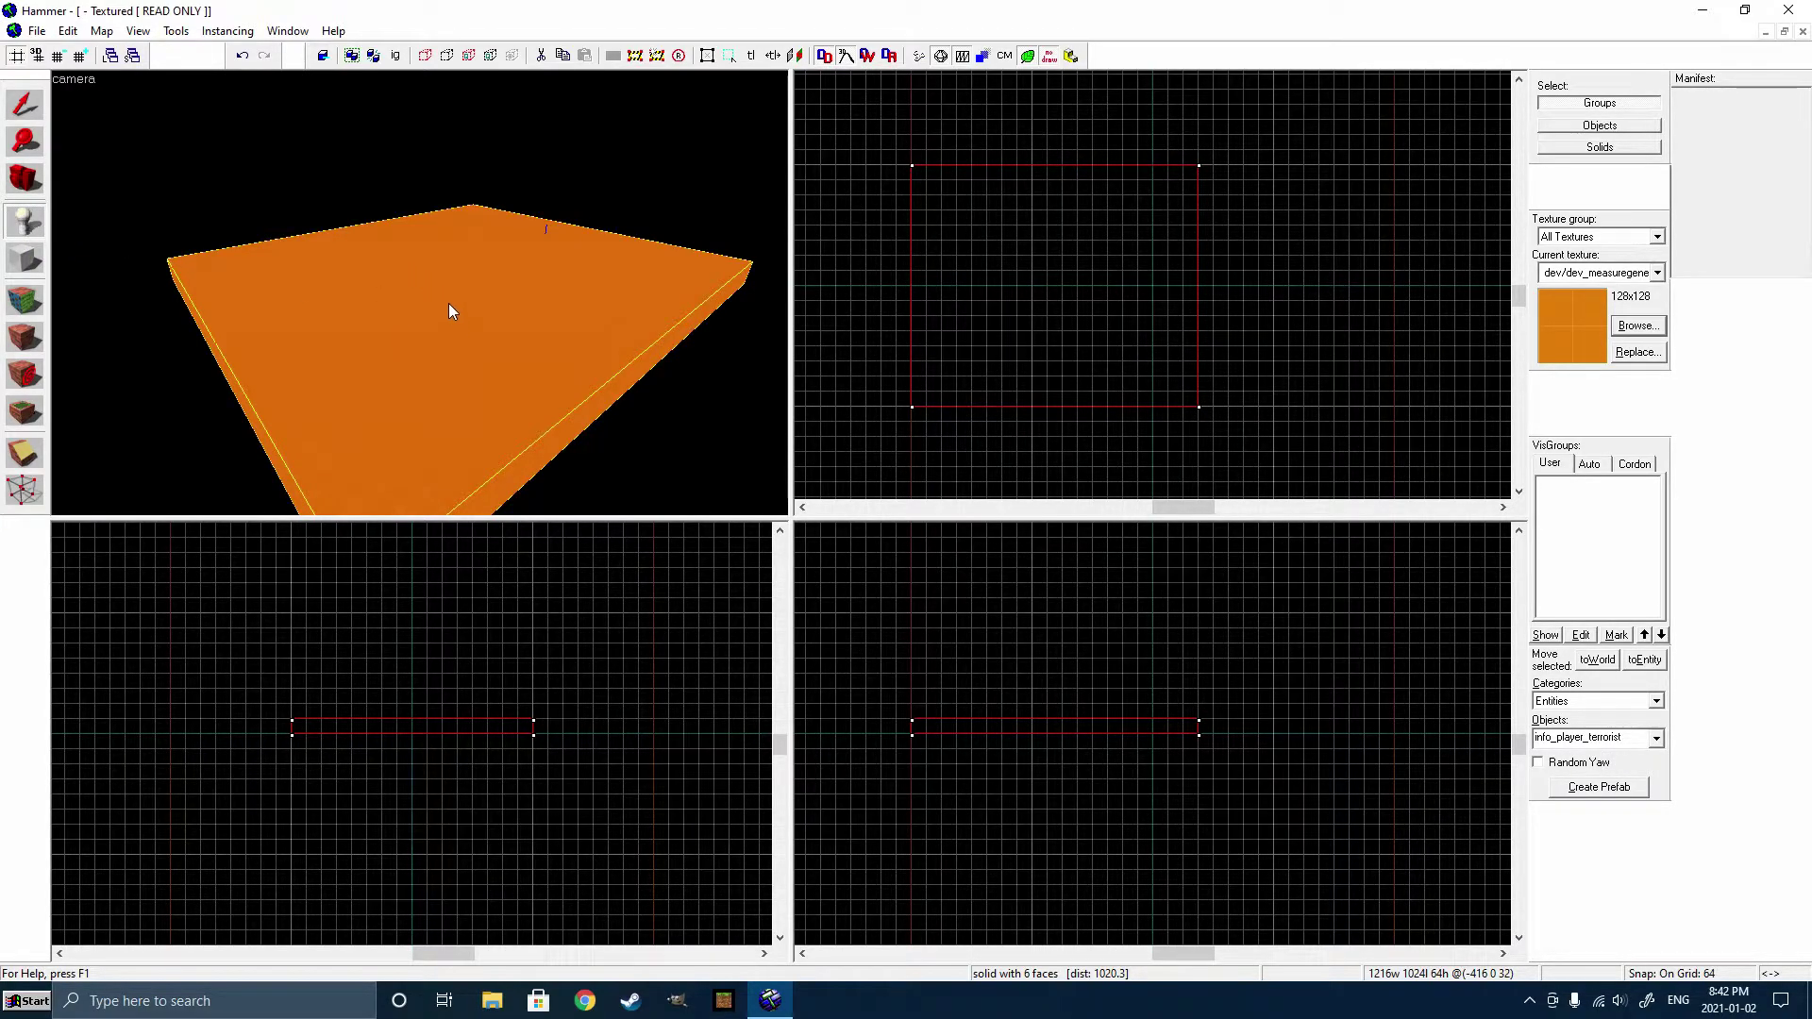
pyautogui.click(455, 384)
pyautogui.hotkey('shift', 'c')
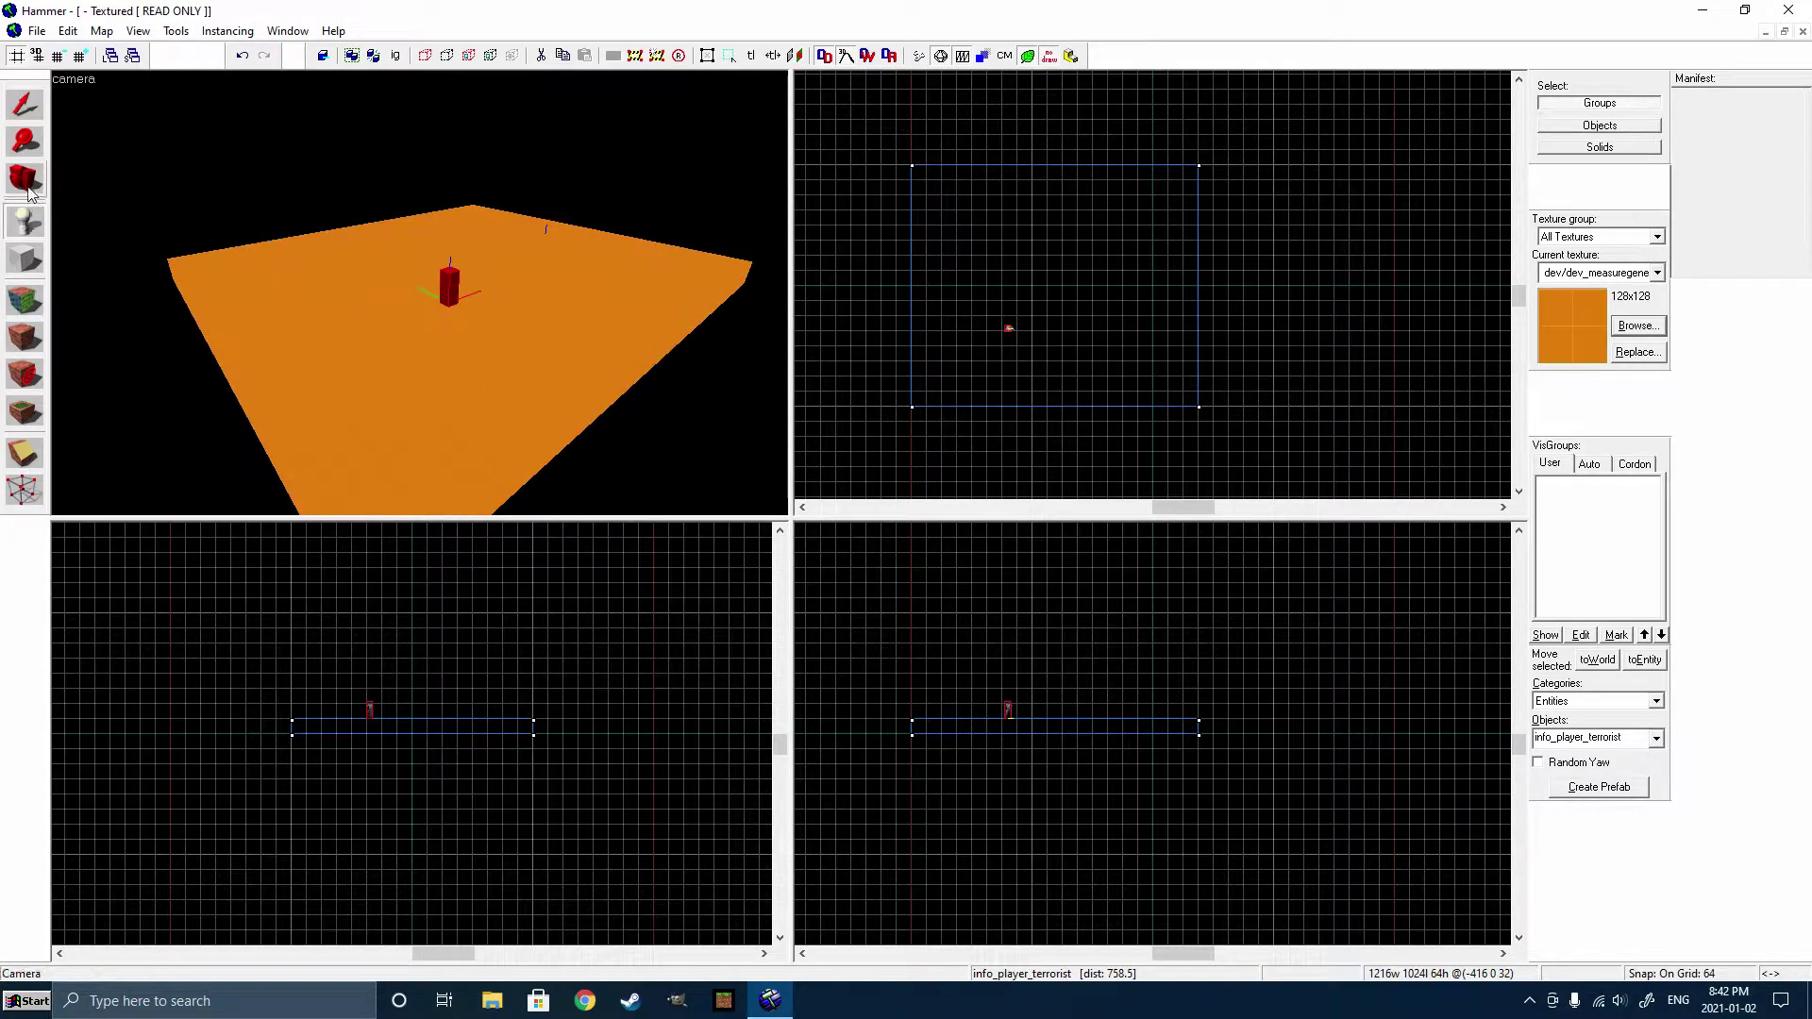
pyautogui.moveTo(455, 383); pyautogui.dragTo(420, 293)
pyautogui.press('w')
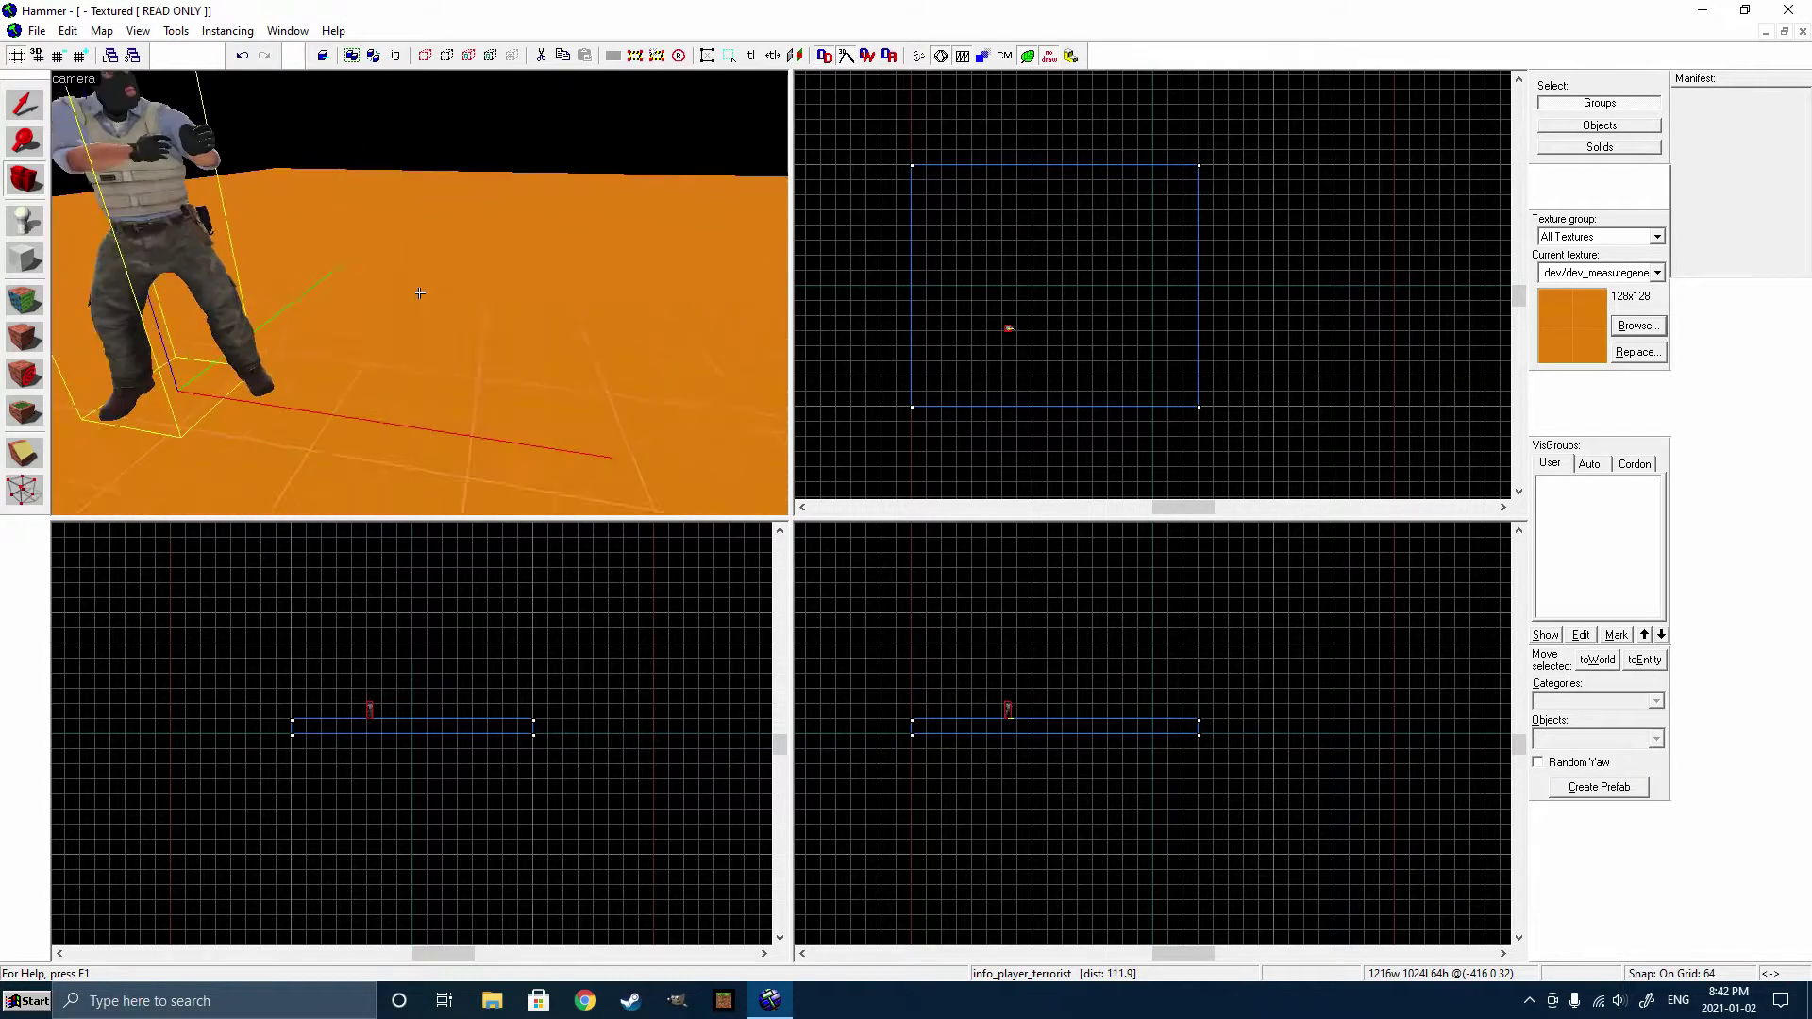
pyautogui.press('Up')
pyautogui.press('s')
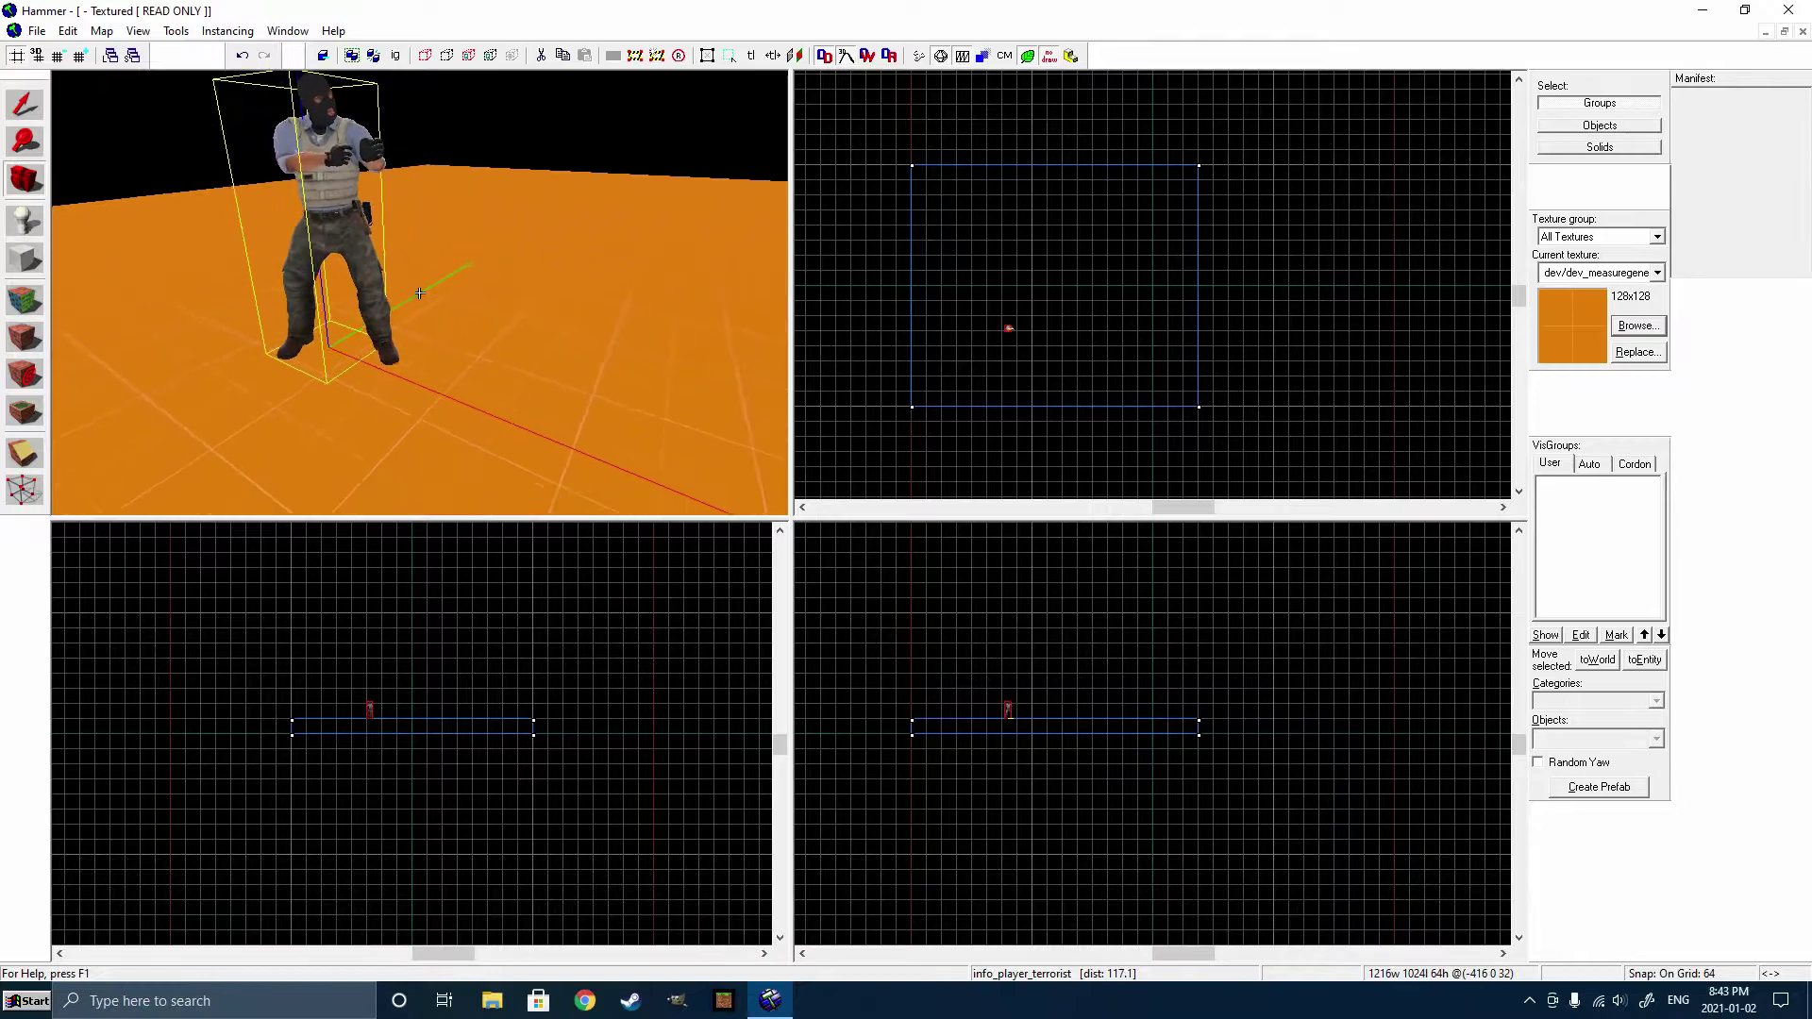
# Change the spawn's class to info_player_counterterrorist and apply it.
pyautogui.click(25, 105)
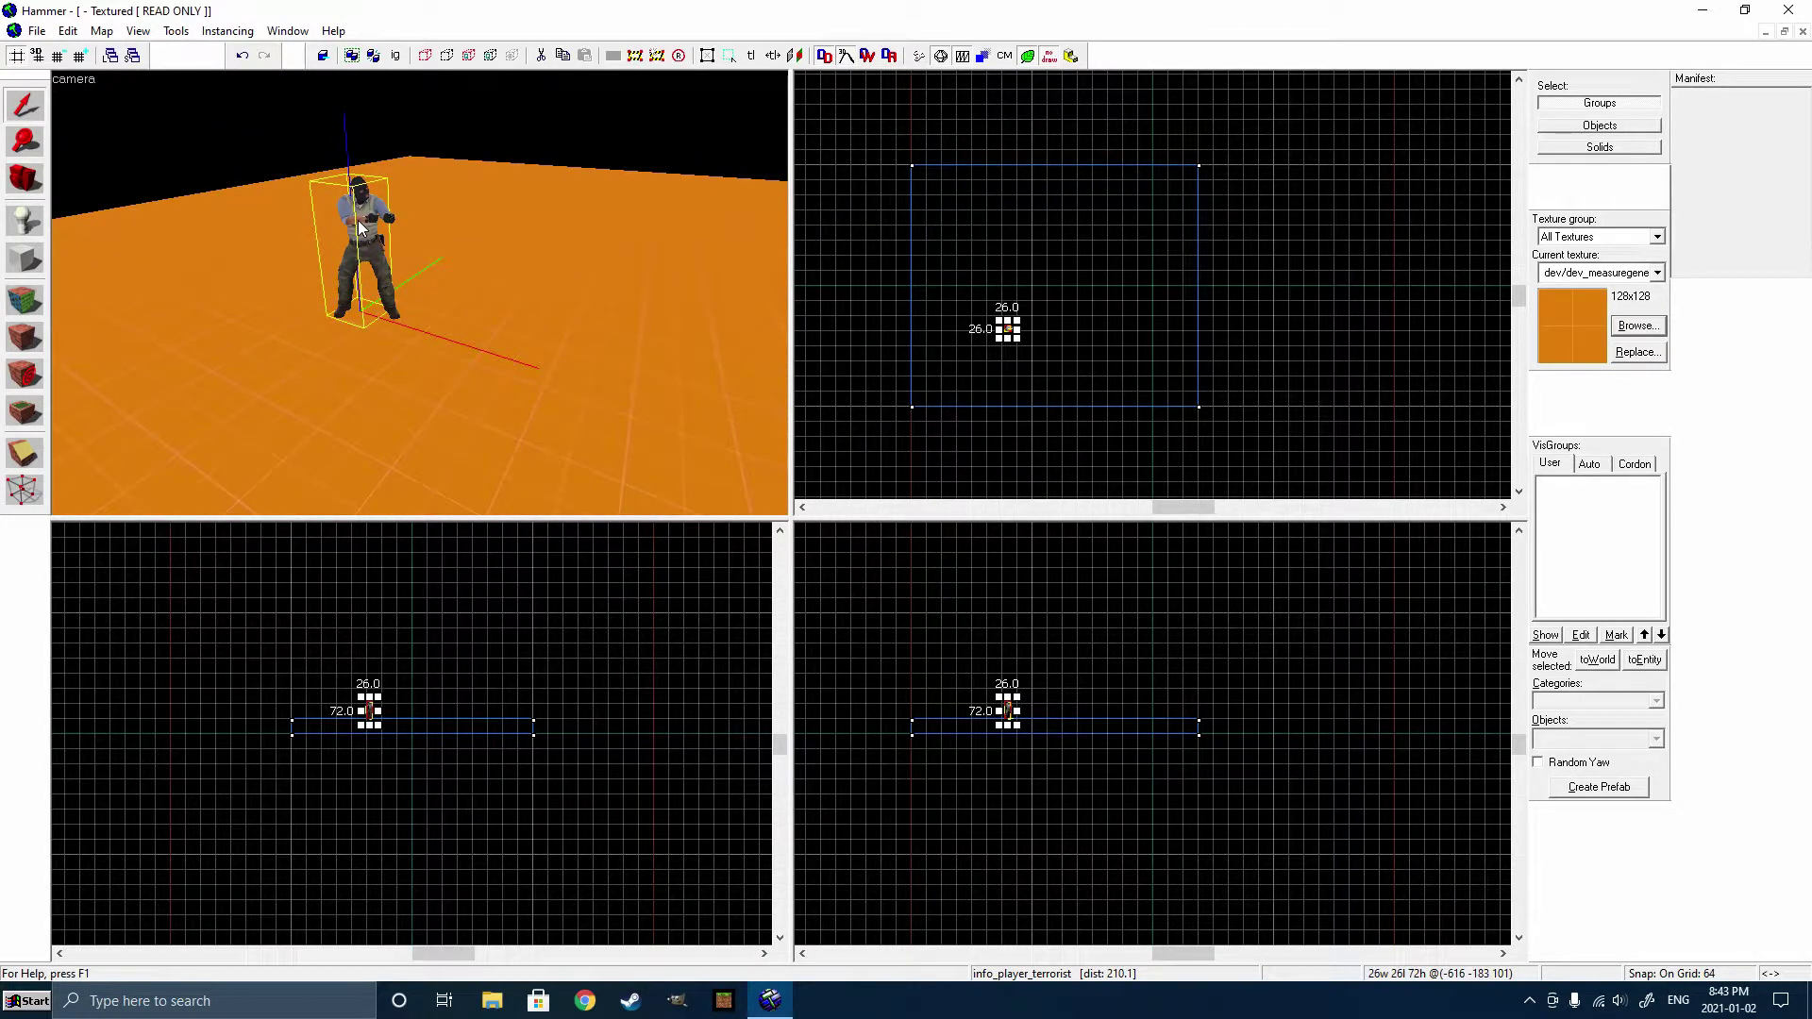
pyautogui.doubleClick(360, 227)
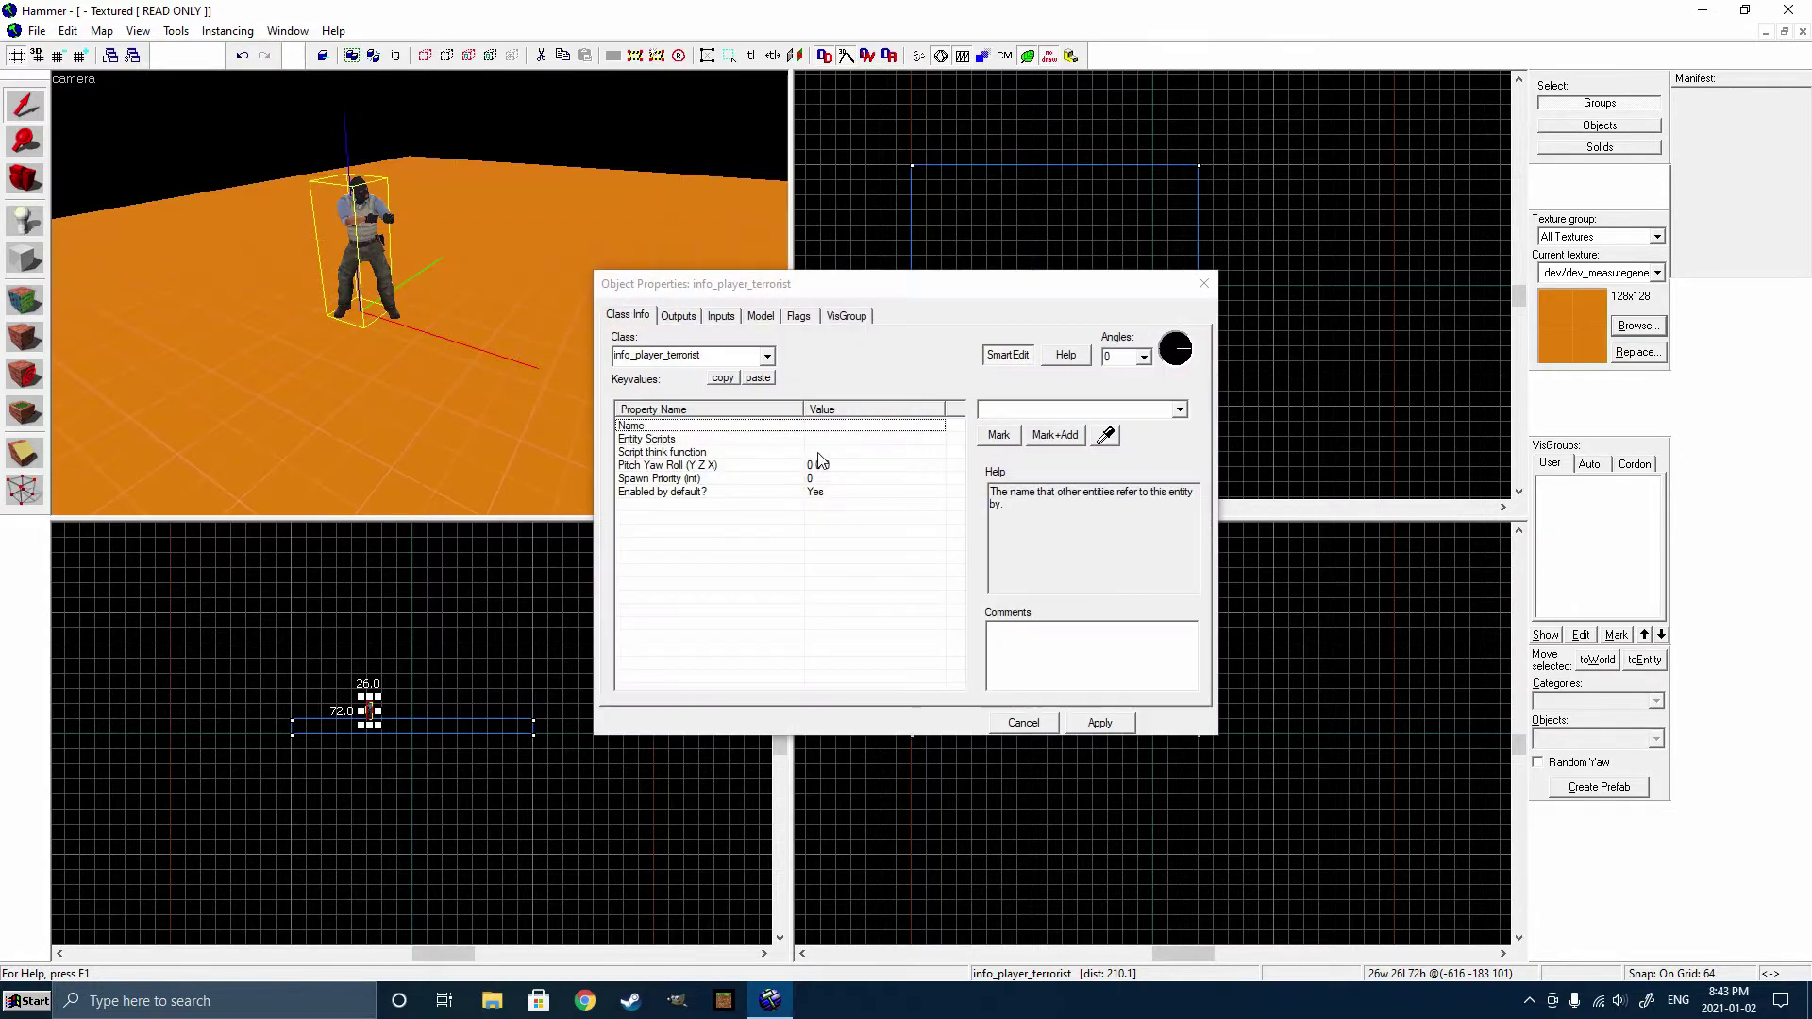
pyautogui.click(717, 363)
pyautogui.click(716, 359)
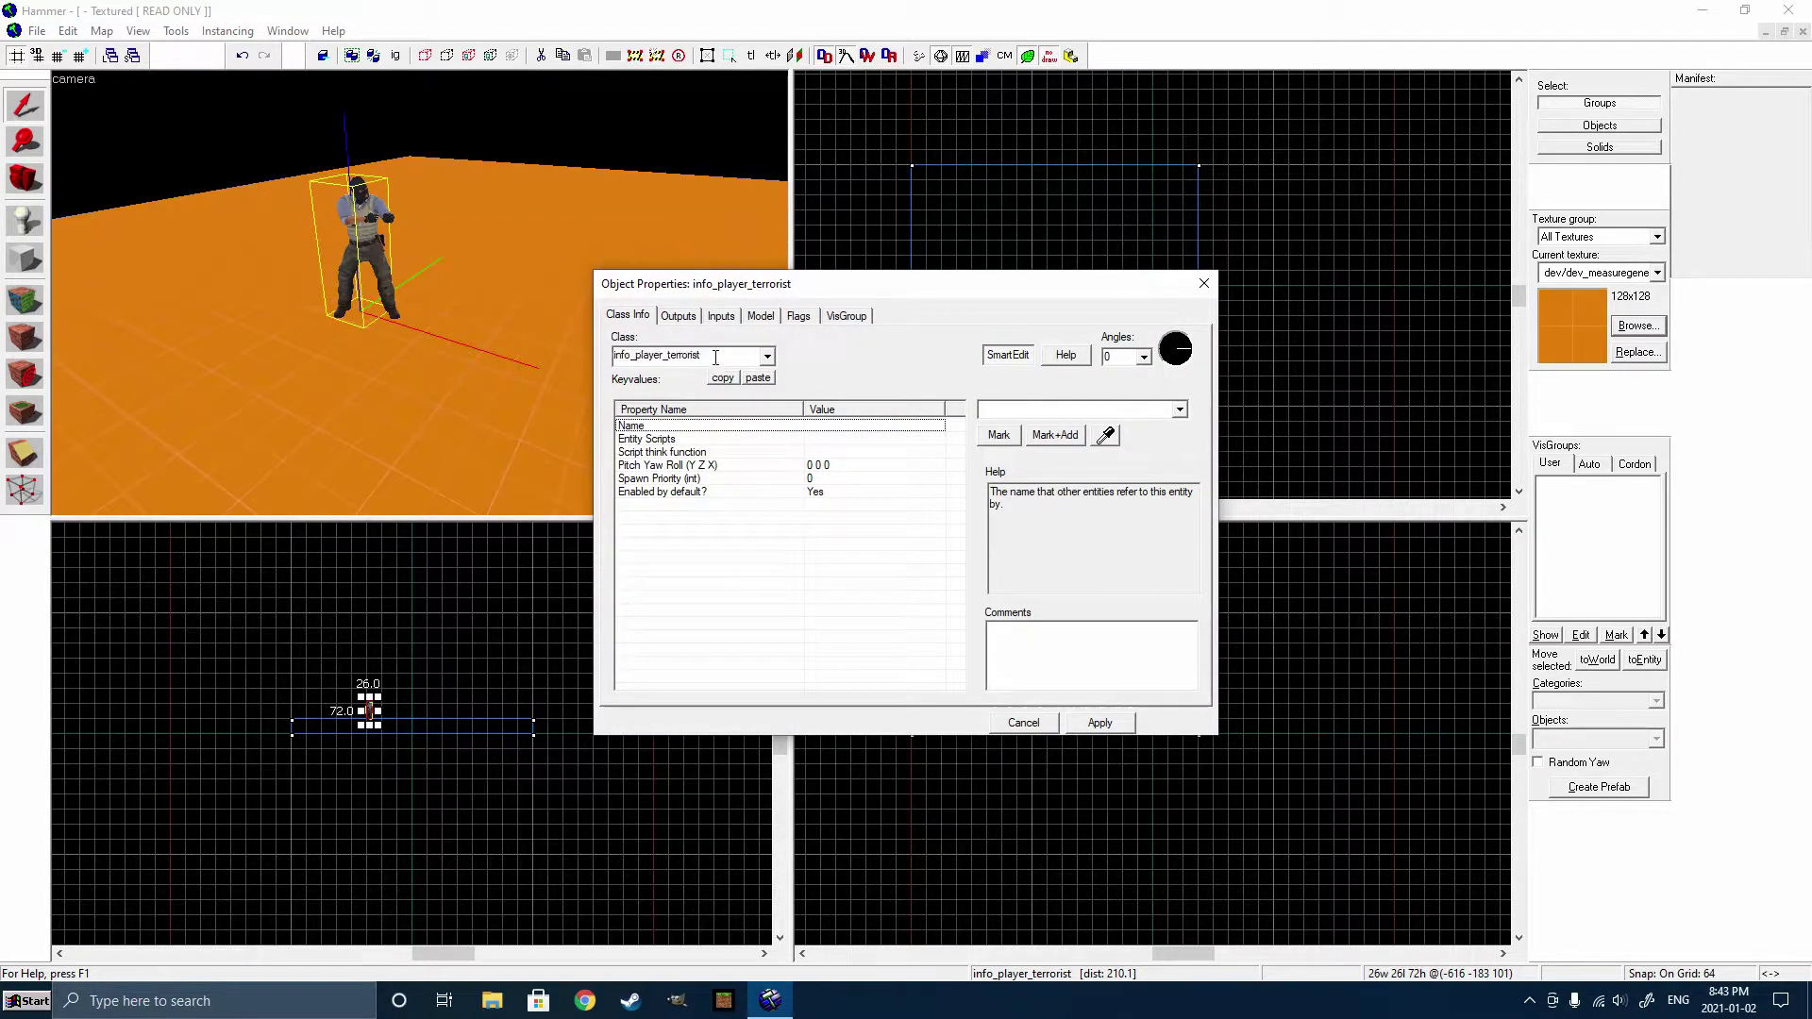
pyautogui.press('BackSpace')
pyautogui.press('BackSpace')
pyautogui.press('BackSpace')
pyautogui.press('BackSpace')
pyautogui.press('BackSpace')
pyautogui.press('BackSpace')
pyautogui.press('BackSpace')
pyautogui.press('BackSpace')
pyautogui.press('BackSpace')
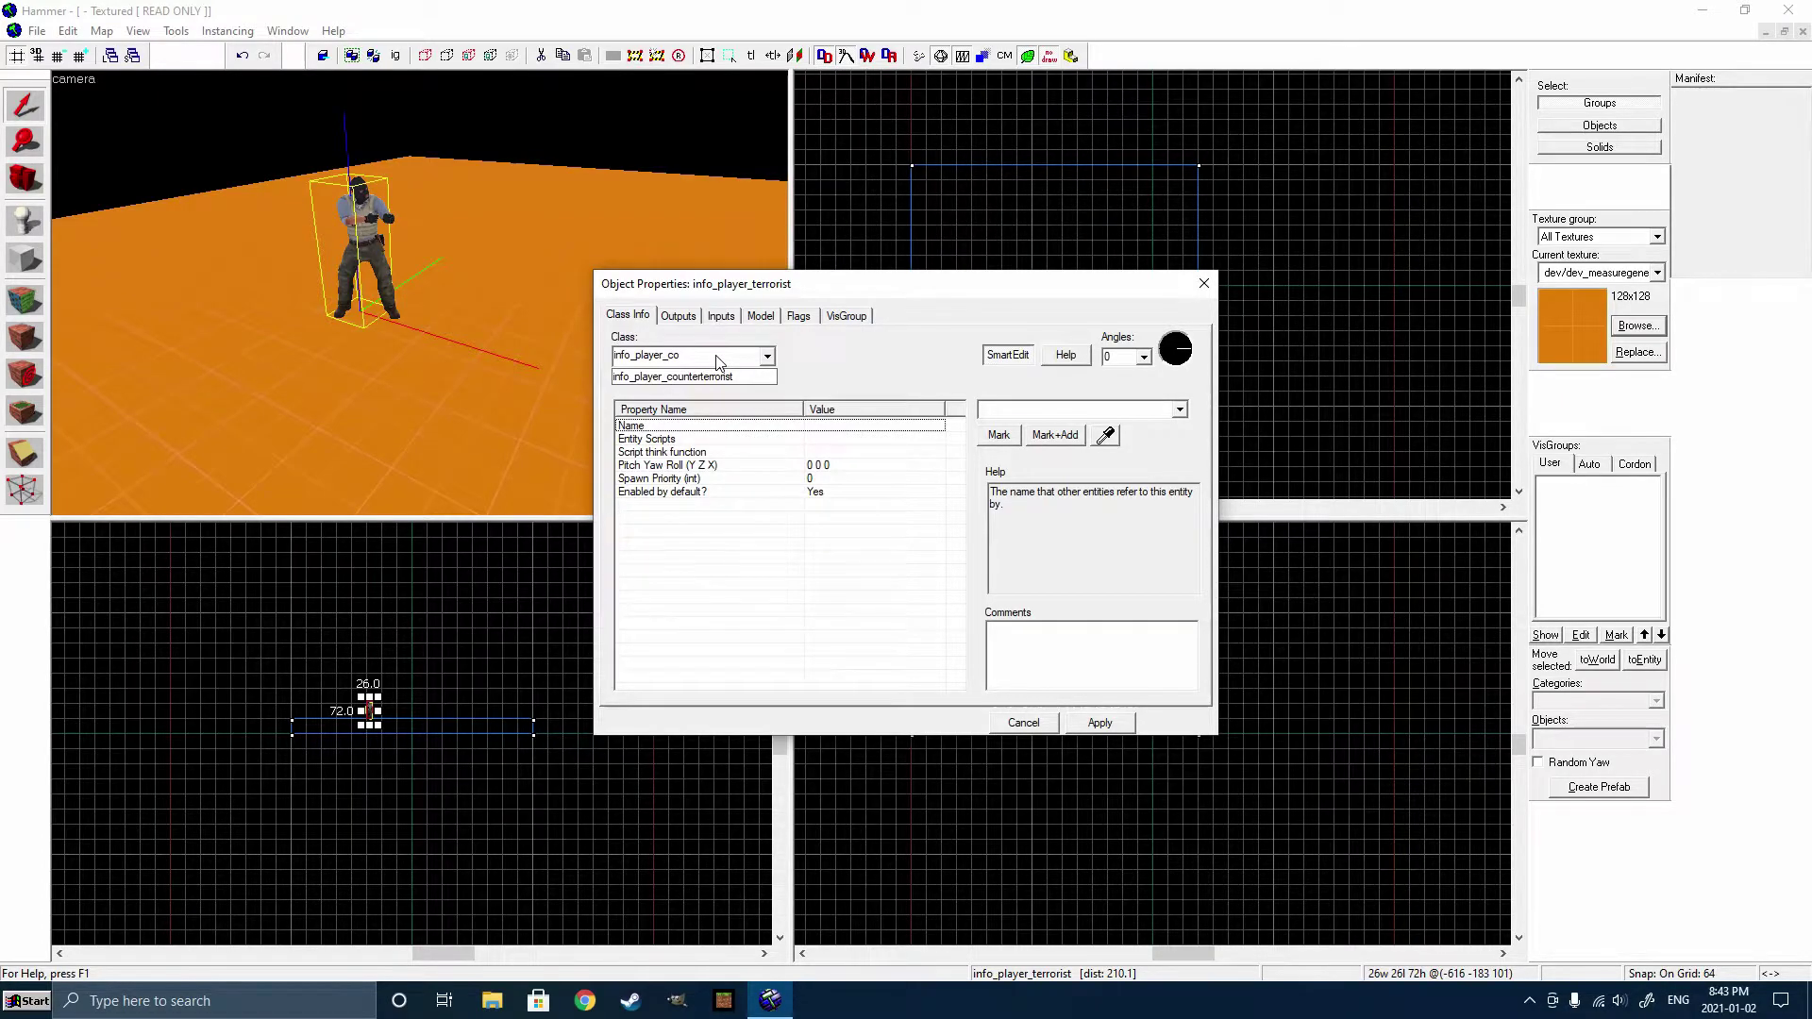
pyautogui.write('co')
pyautogui.click(698, 376)
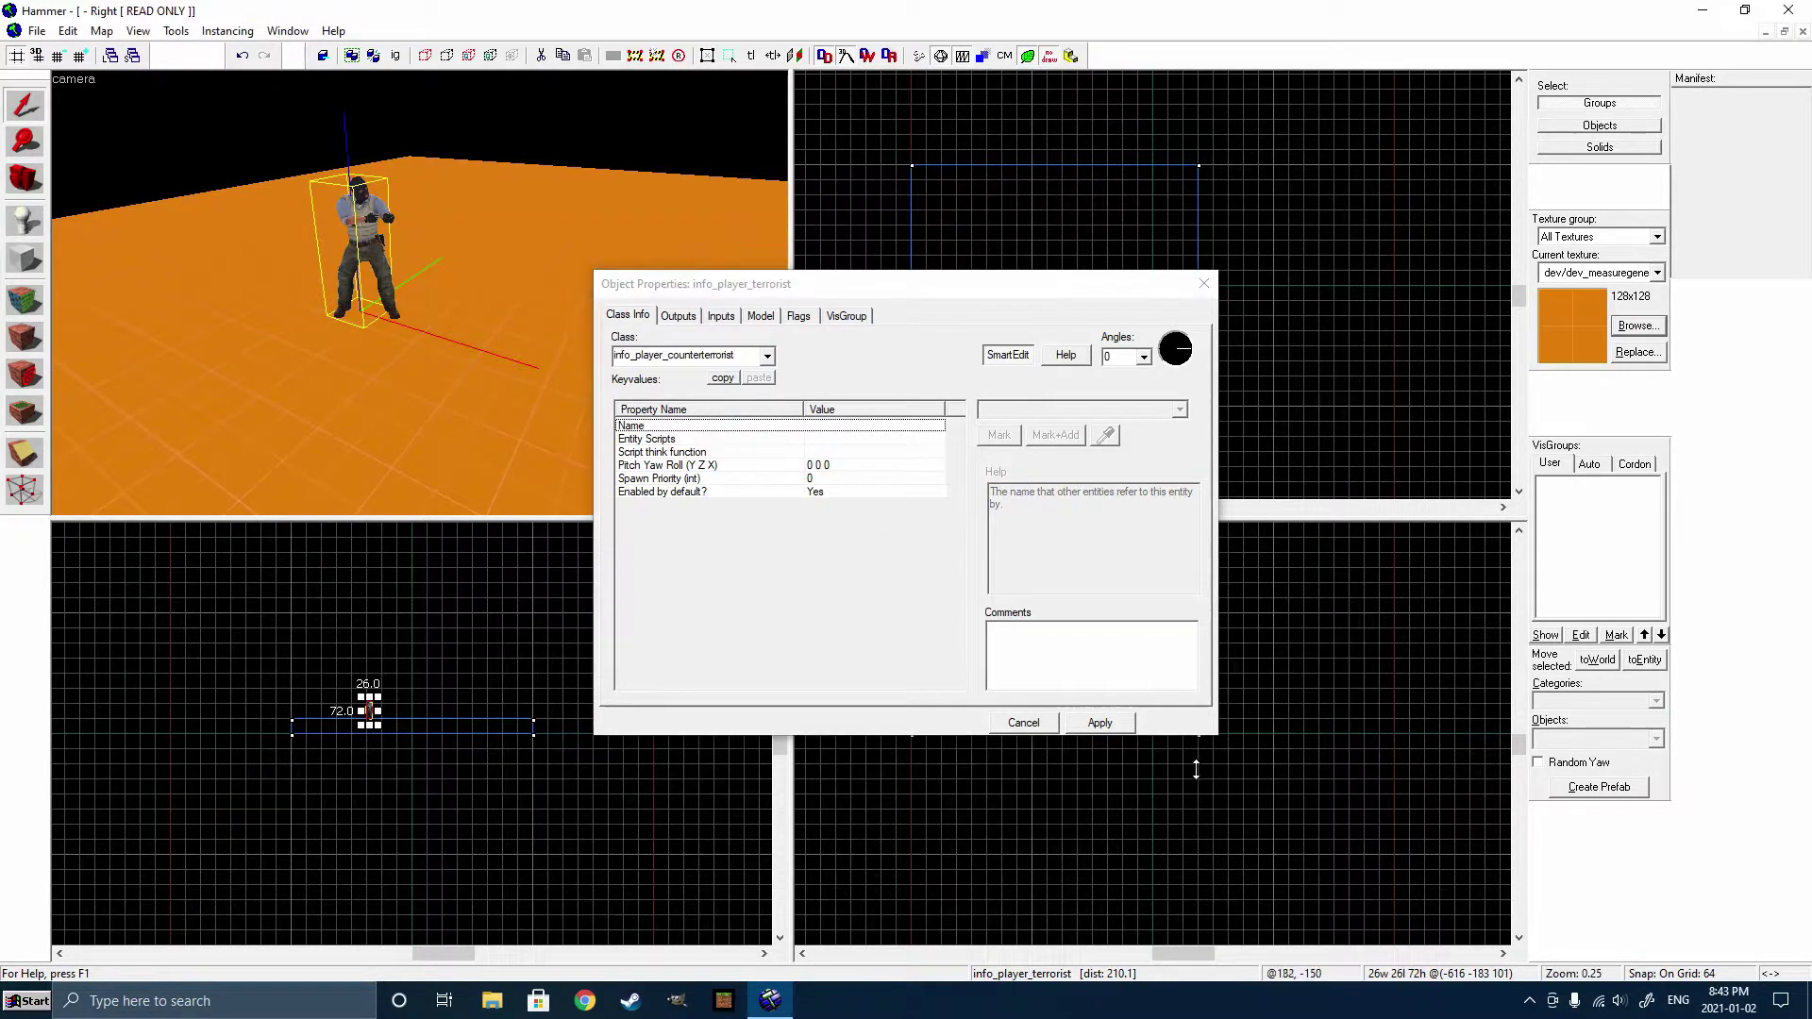
pyautogui.click(1100, 724)
pyautogui.click(1204, 283)
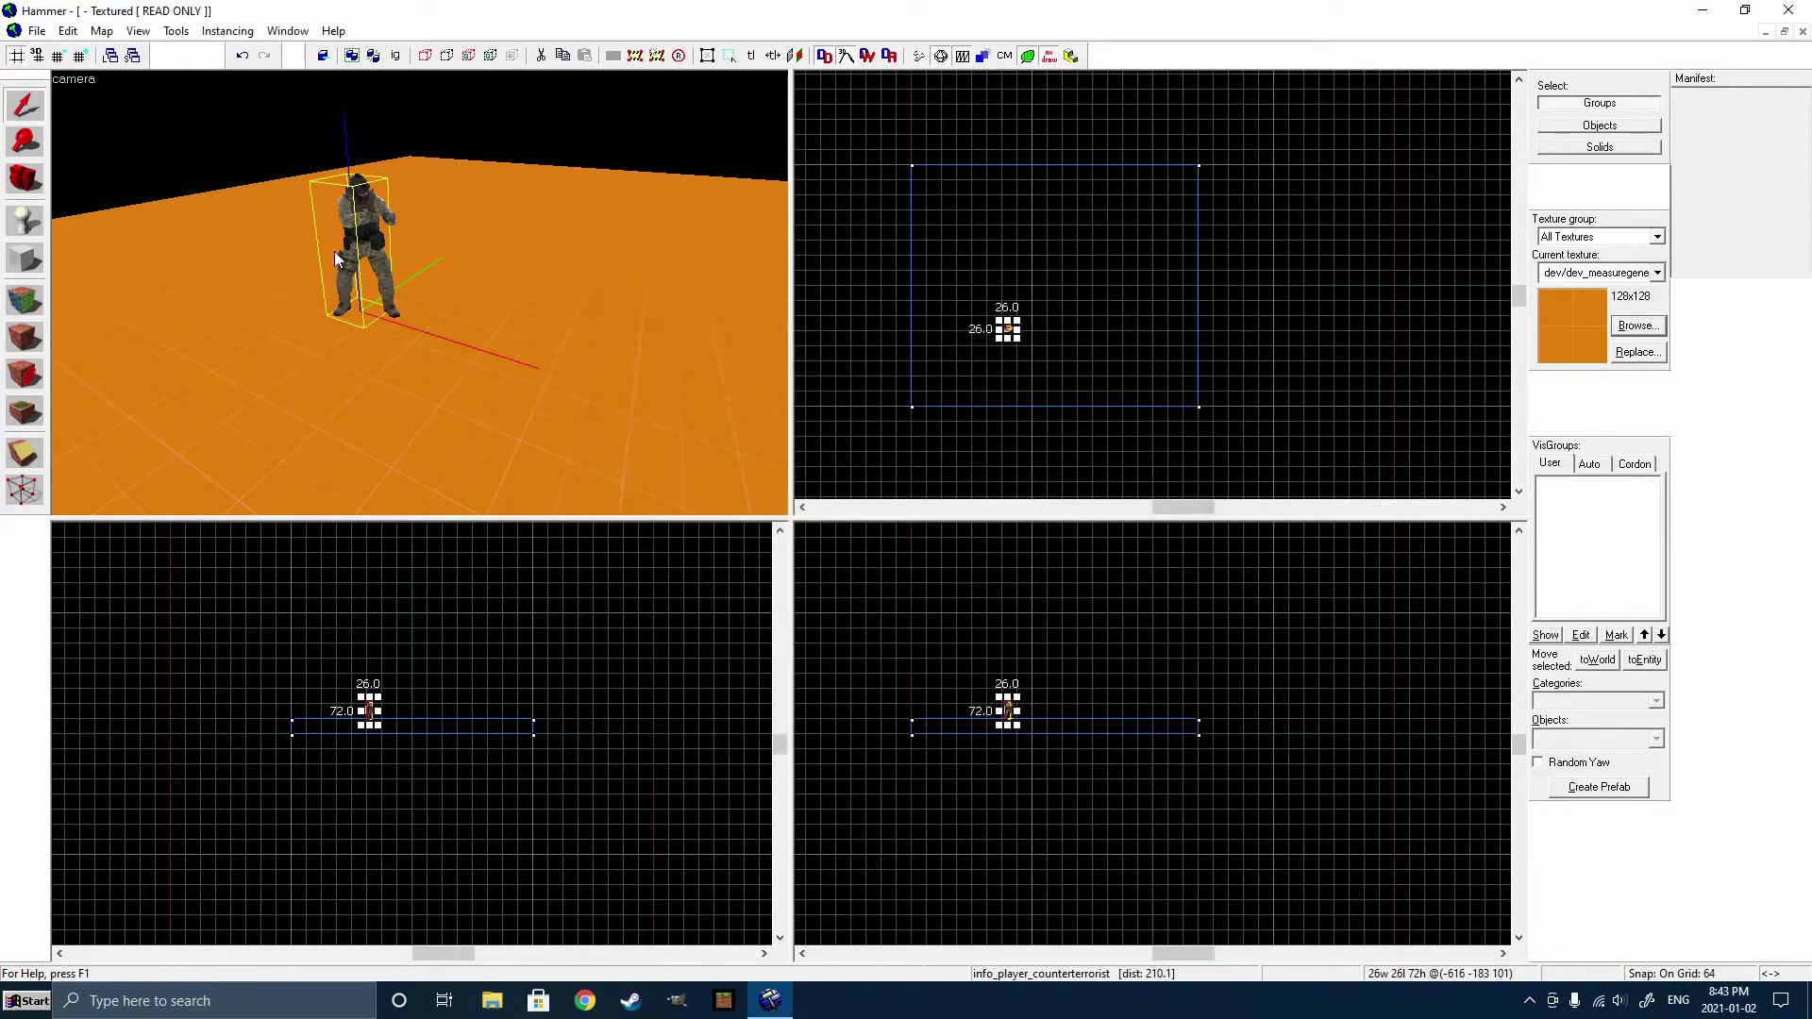
# Filter textures by 'skybox' and select tools/toolsskybox as the current texture.
pyautogui.click(24, 179)
pyautogui.scroll(-5, 419, 294)
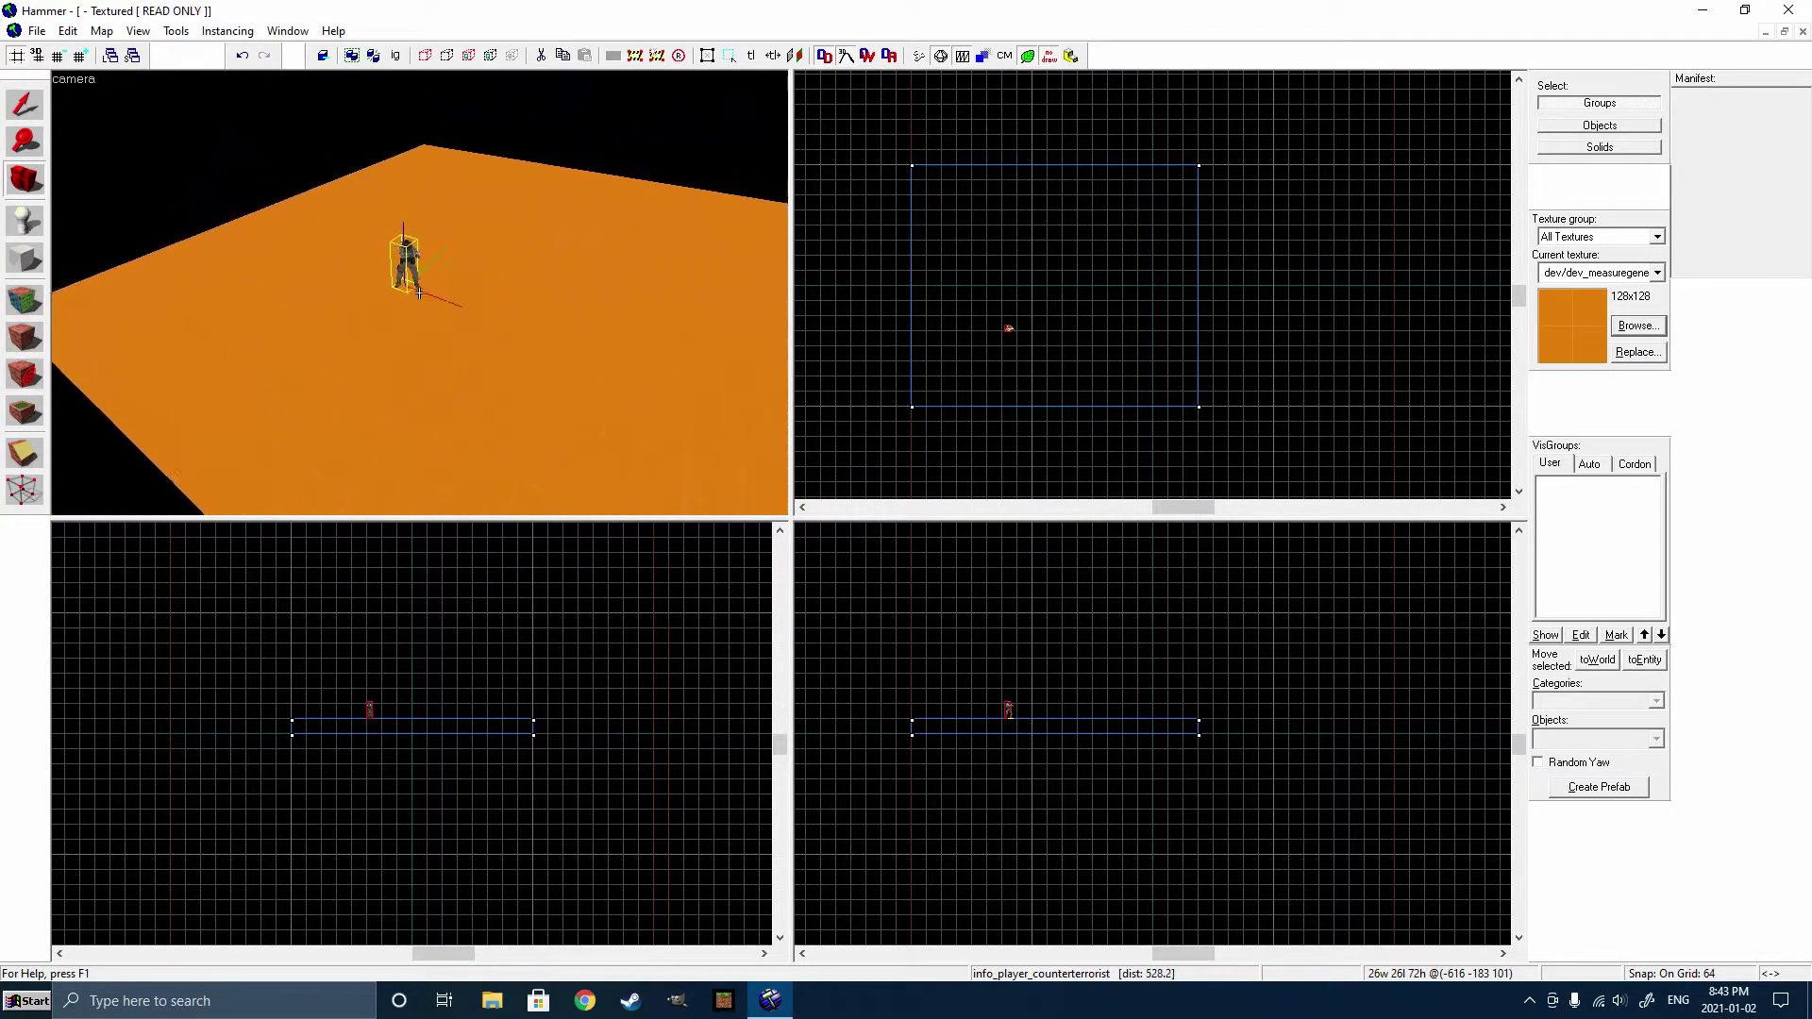
pyautogui.click(37, 266)
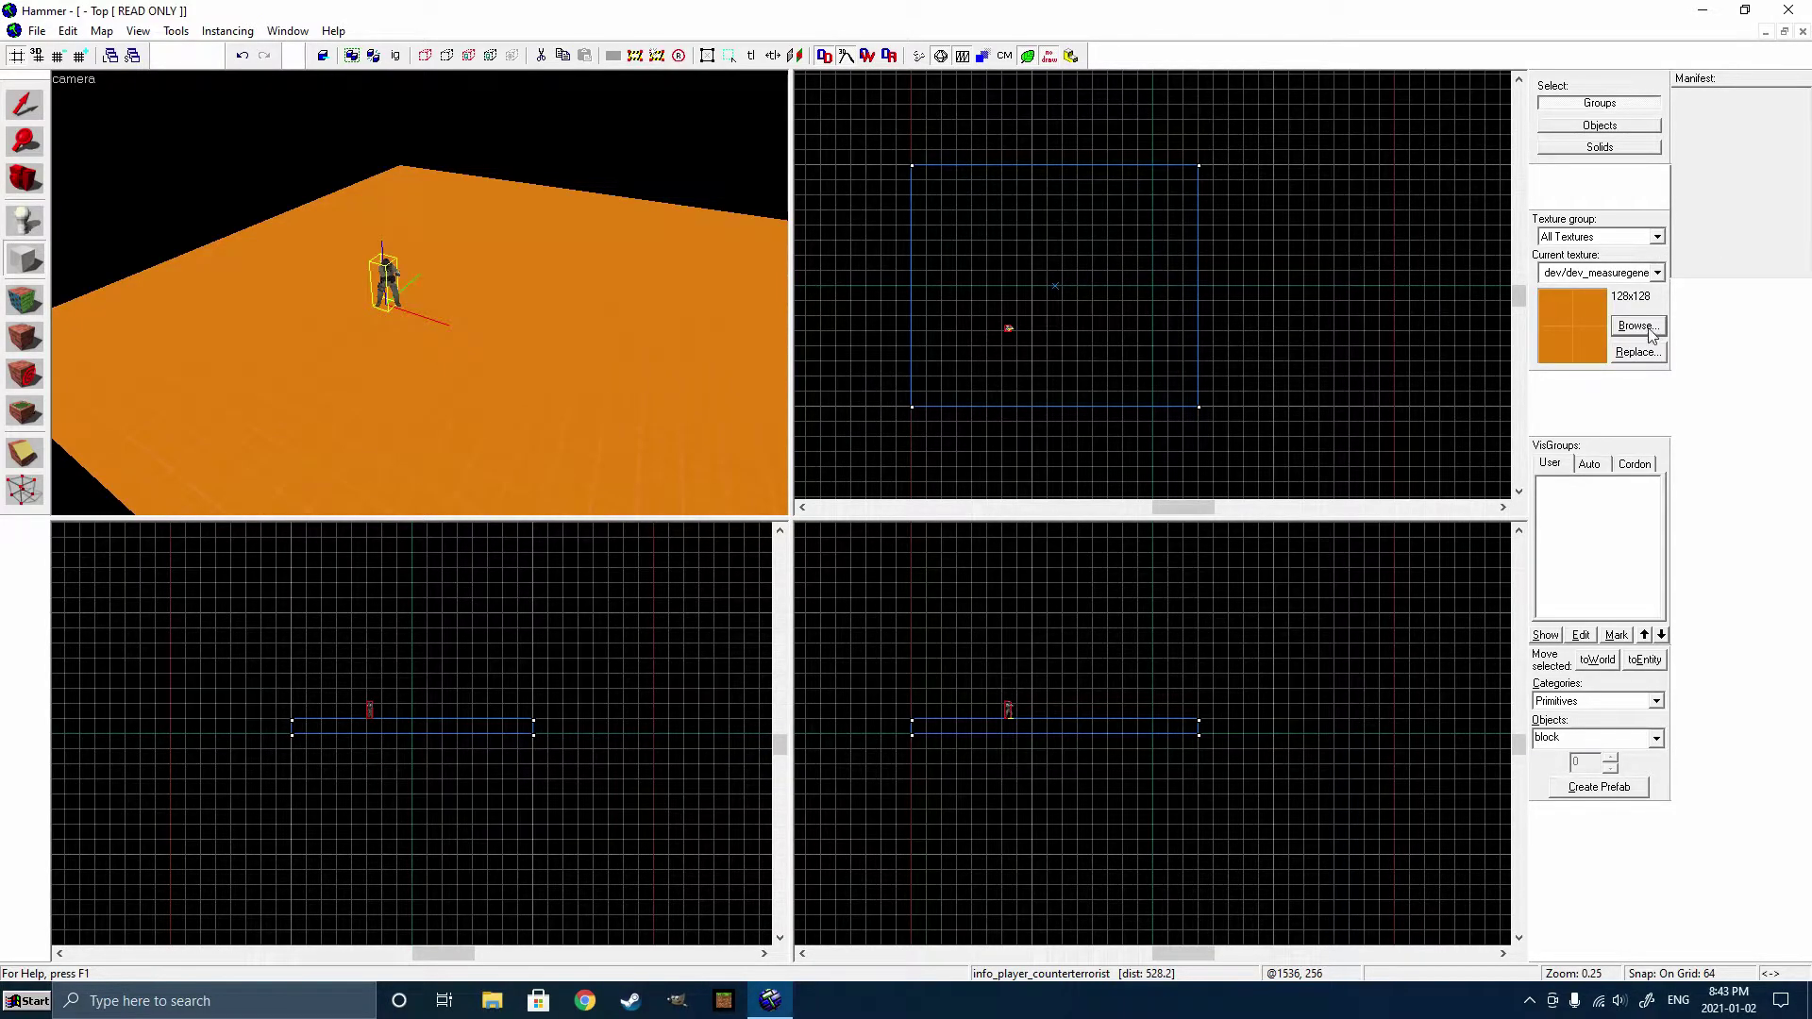
pyautogui.click(1638, 326)
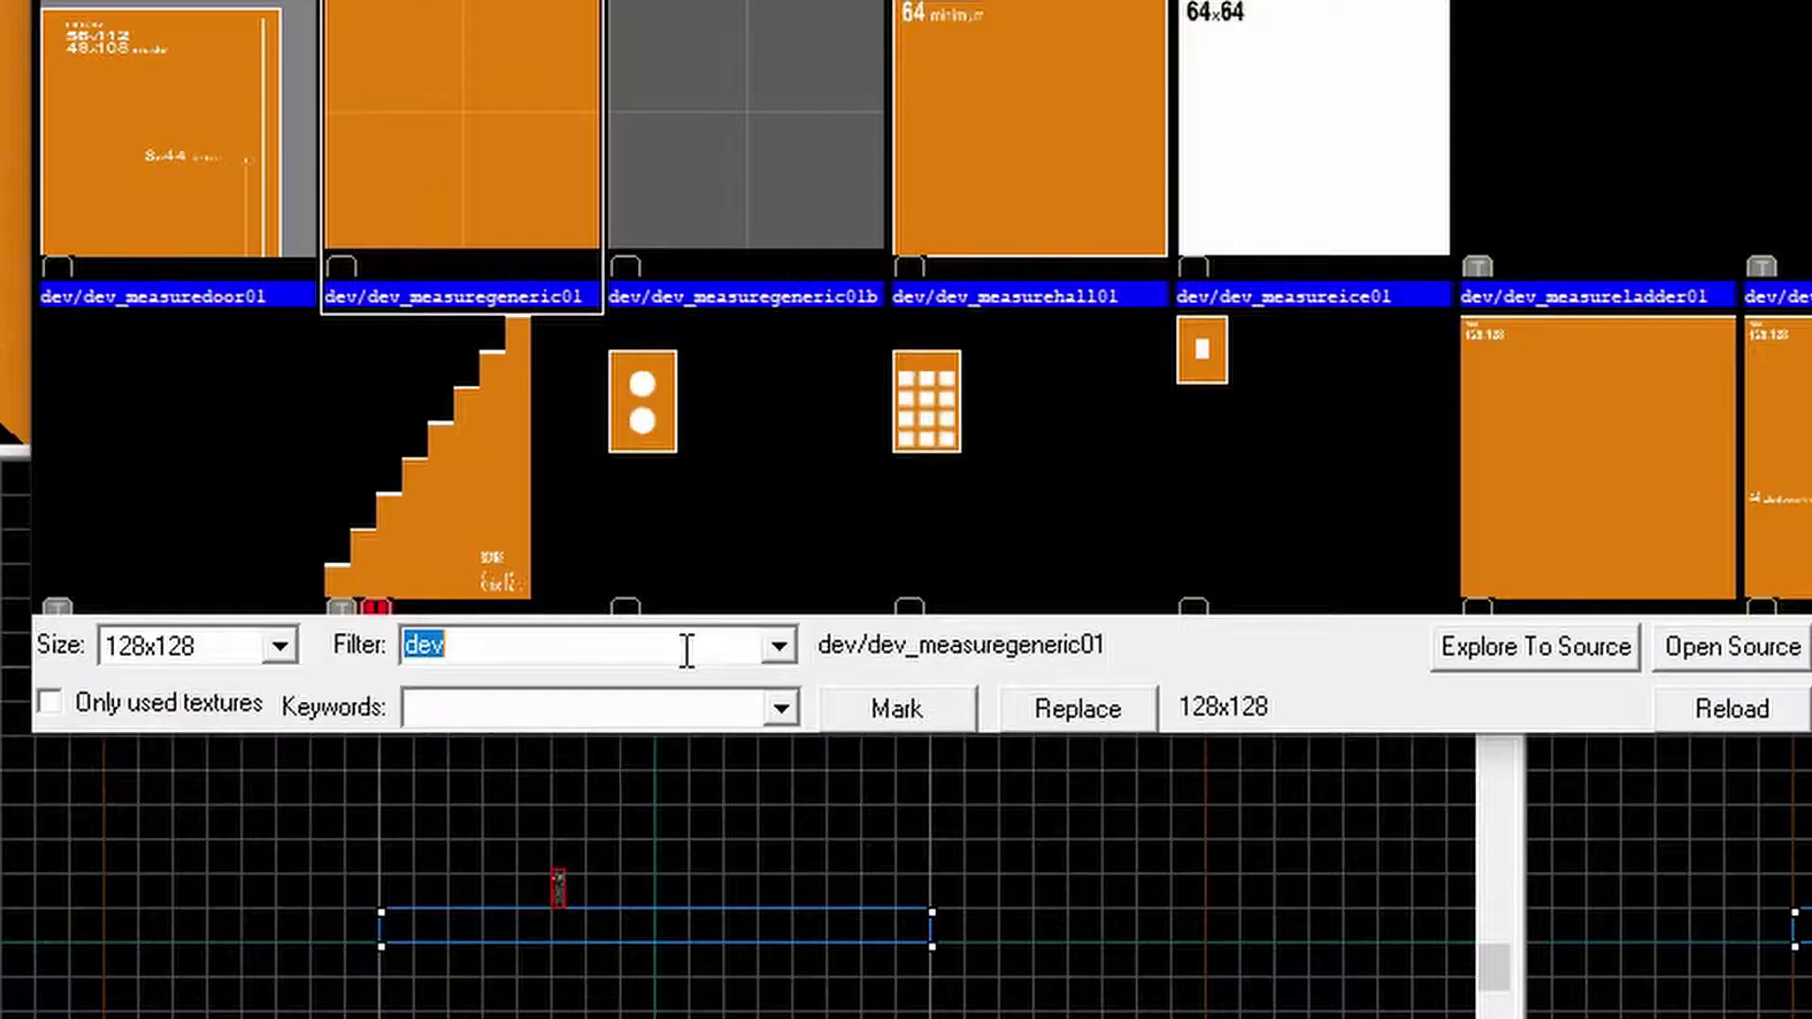
pyautogui.write('skybox')
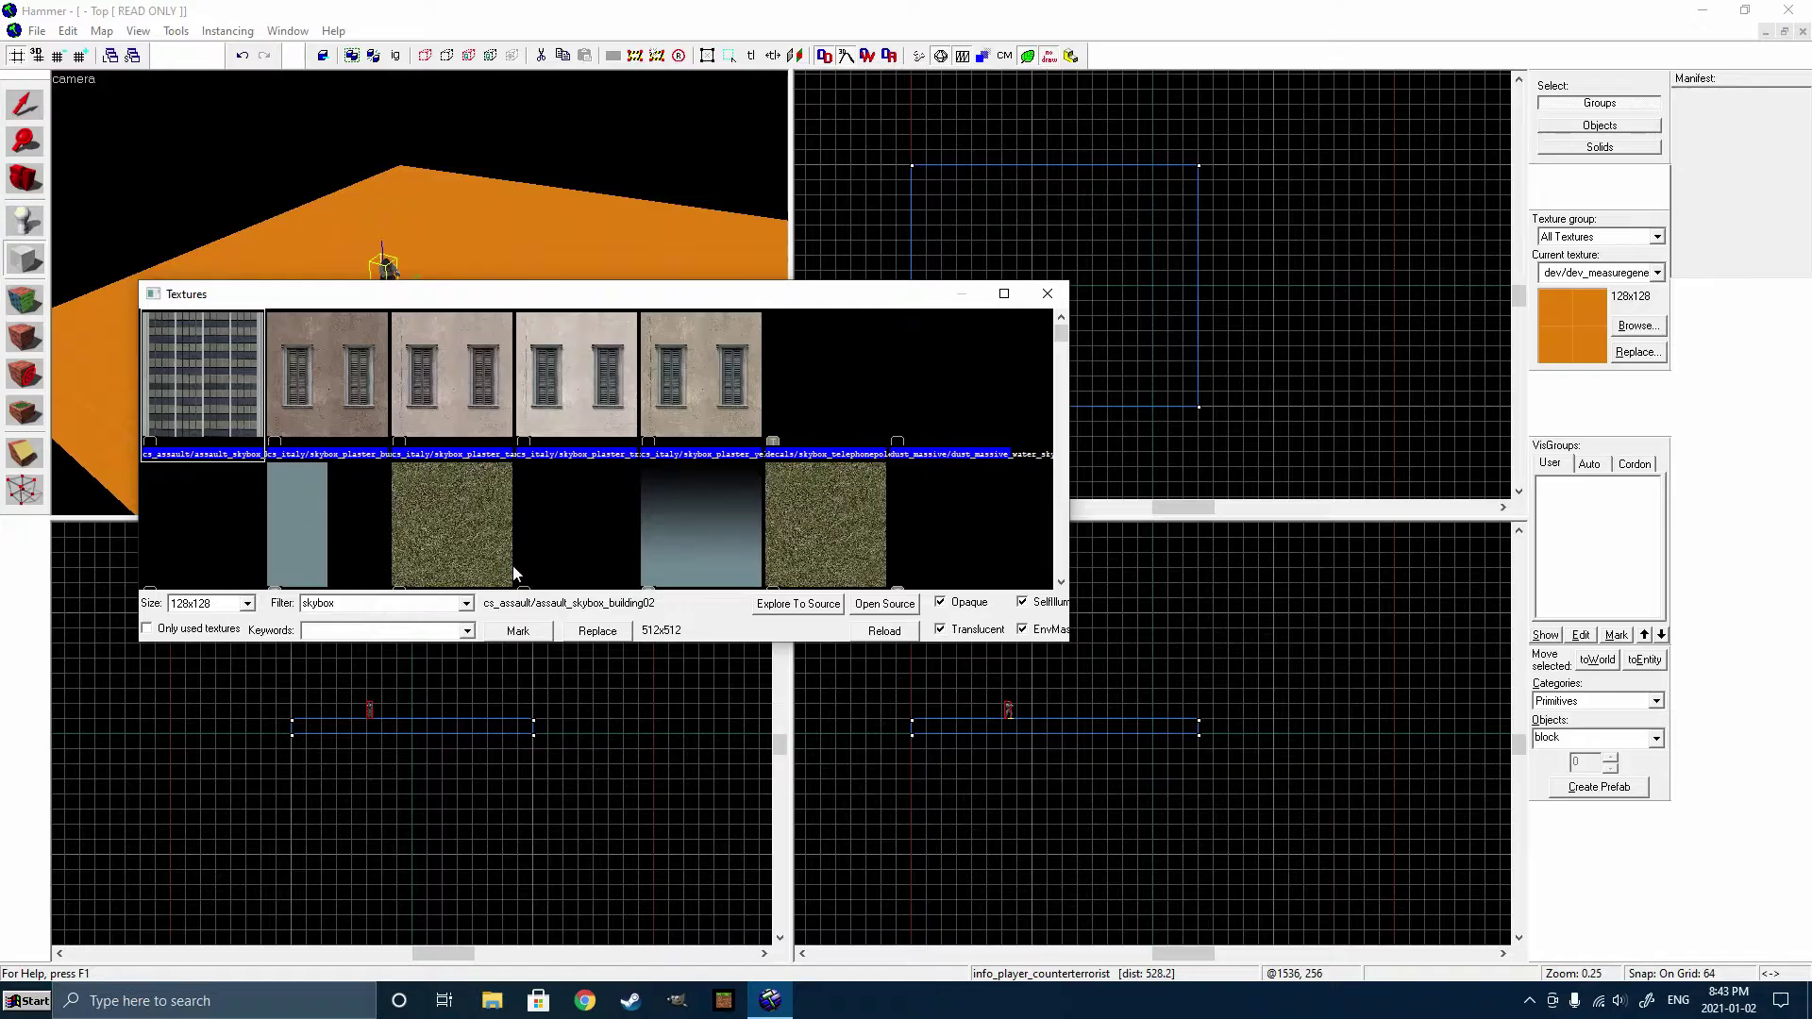
pyautogui.scroll(-1, 778, 477)
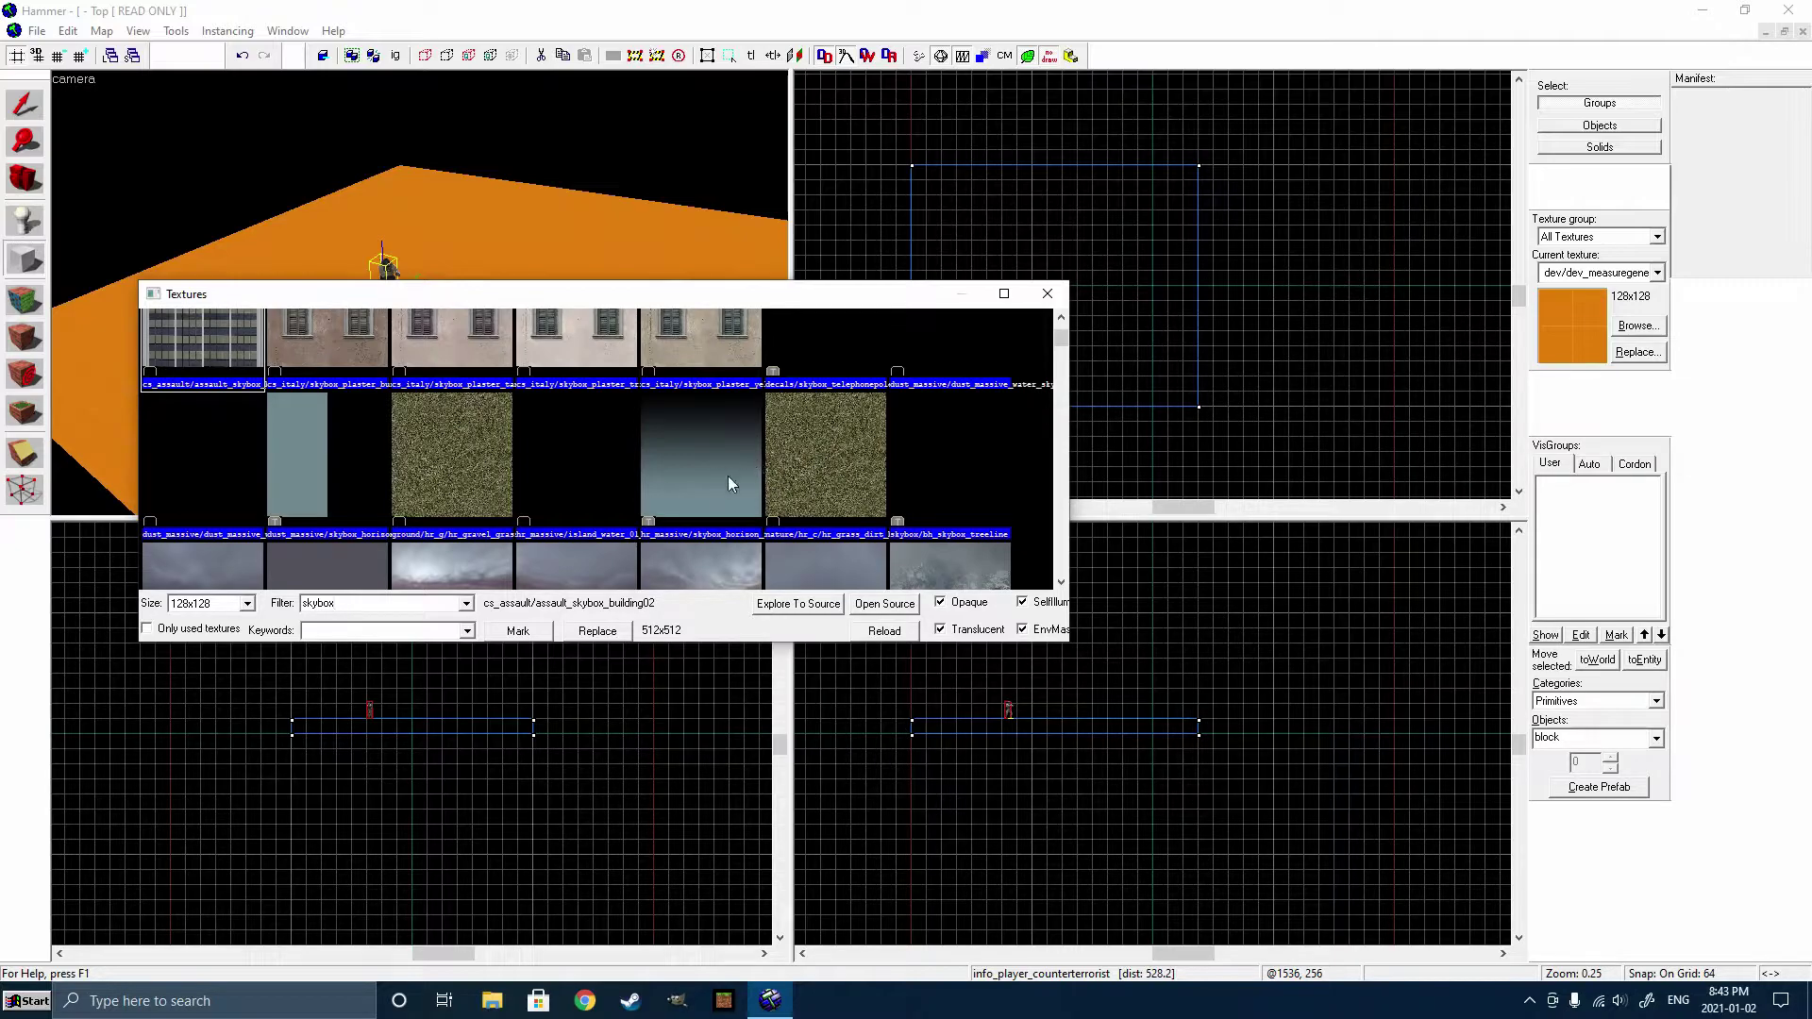
pyautogui.scroll(-3, 774, 465)
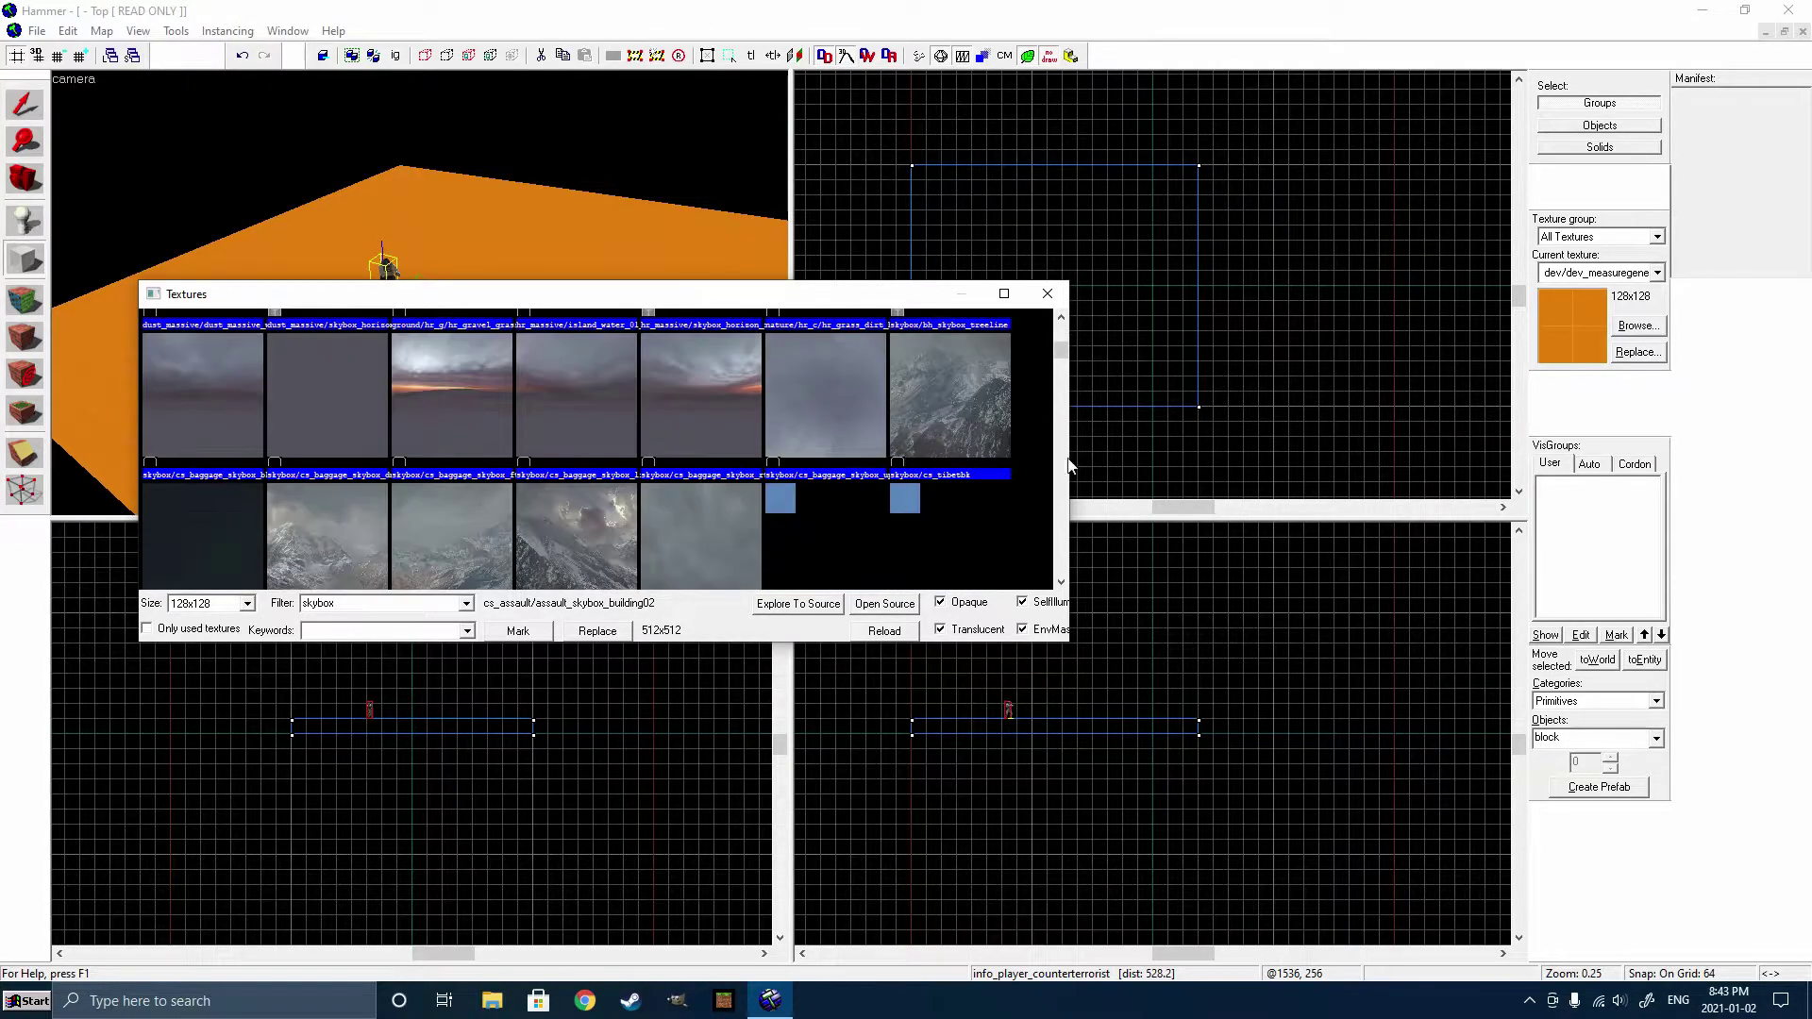
pyautogui.moveTo(1060, 357); pyautogui.dragTo(1057, 577)
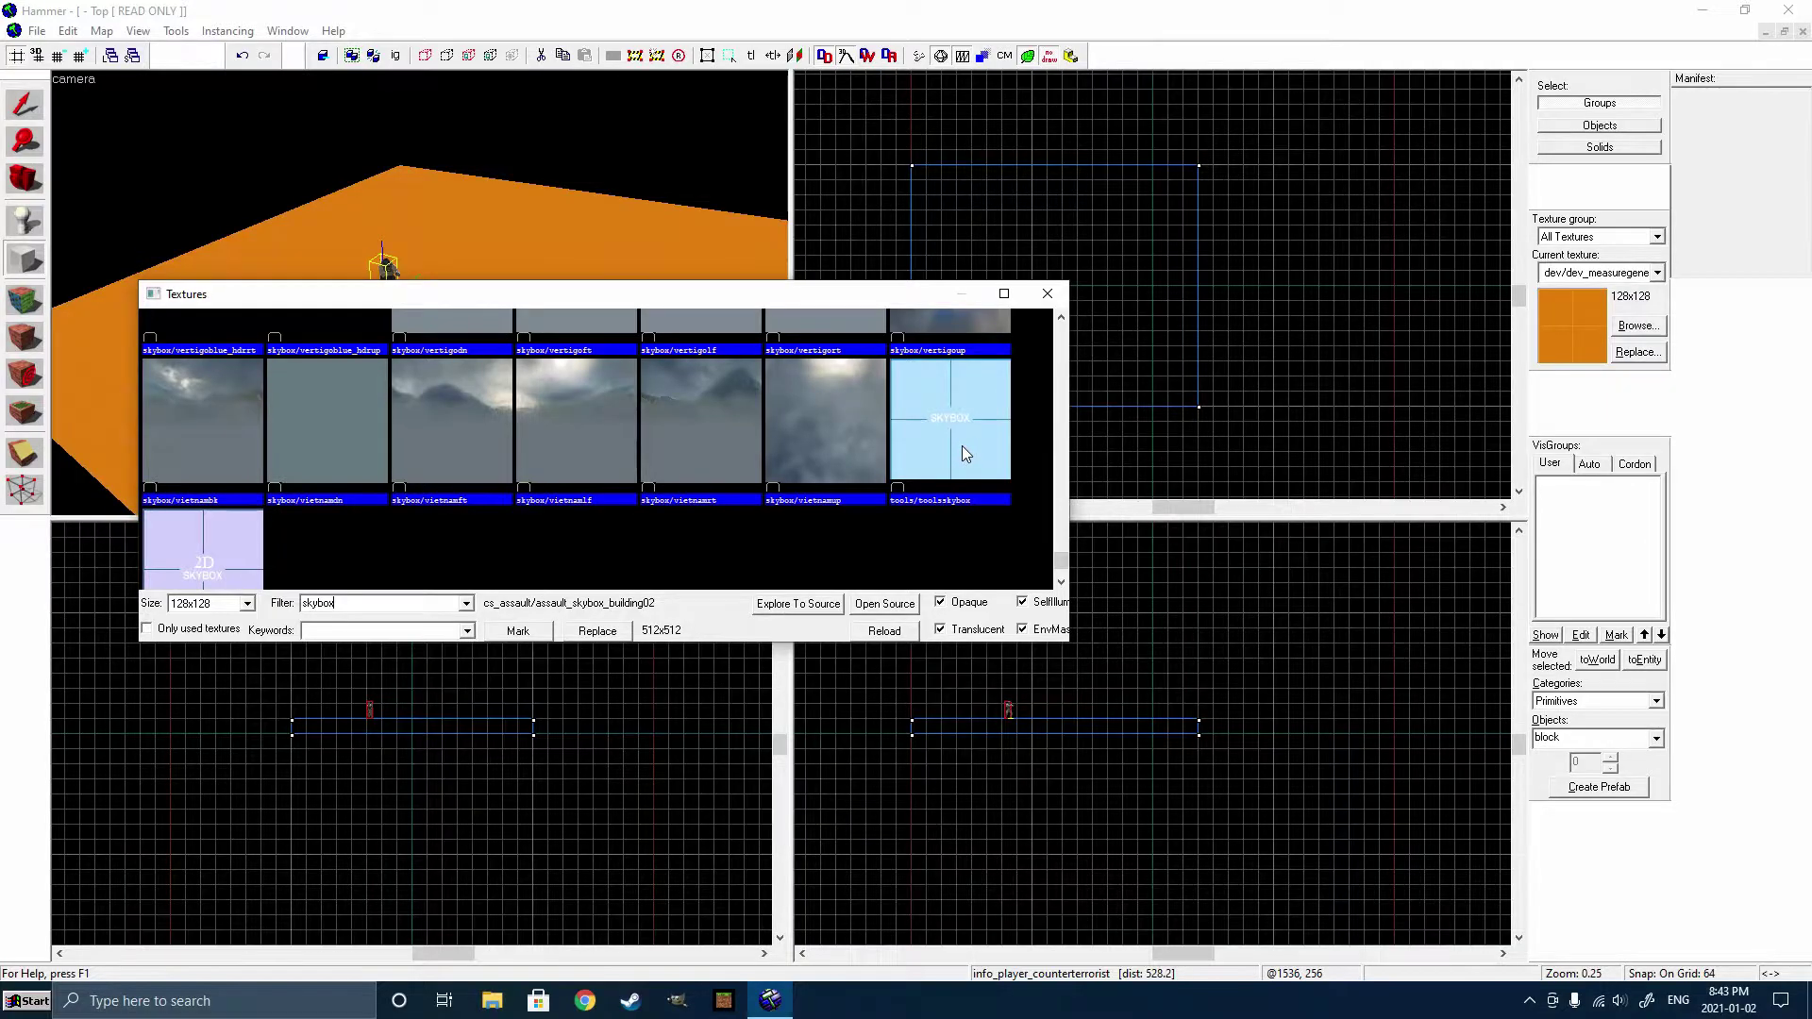
pyautogui.doubleClick(842, 727)
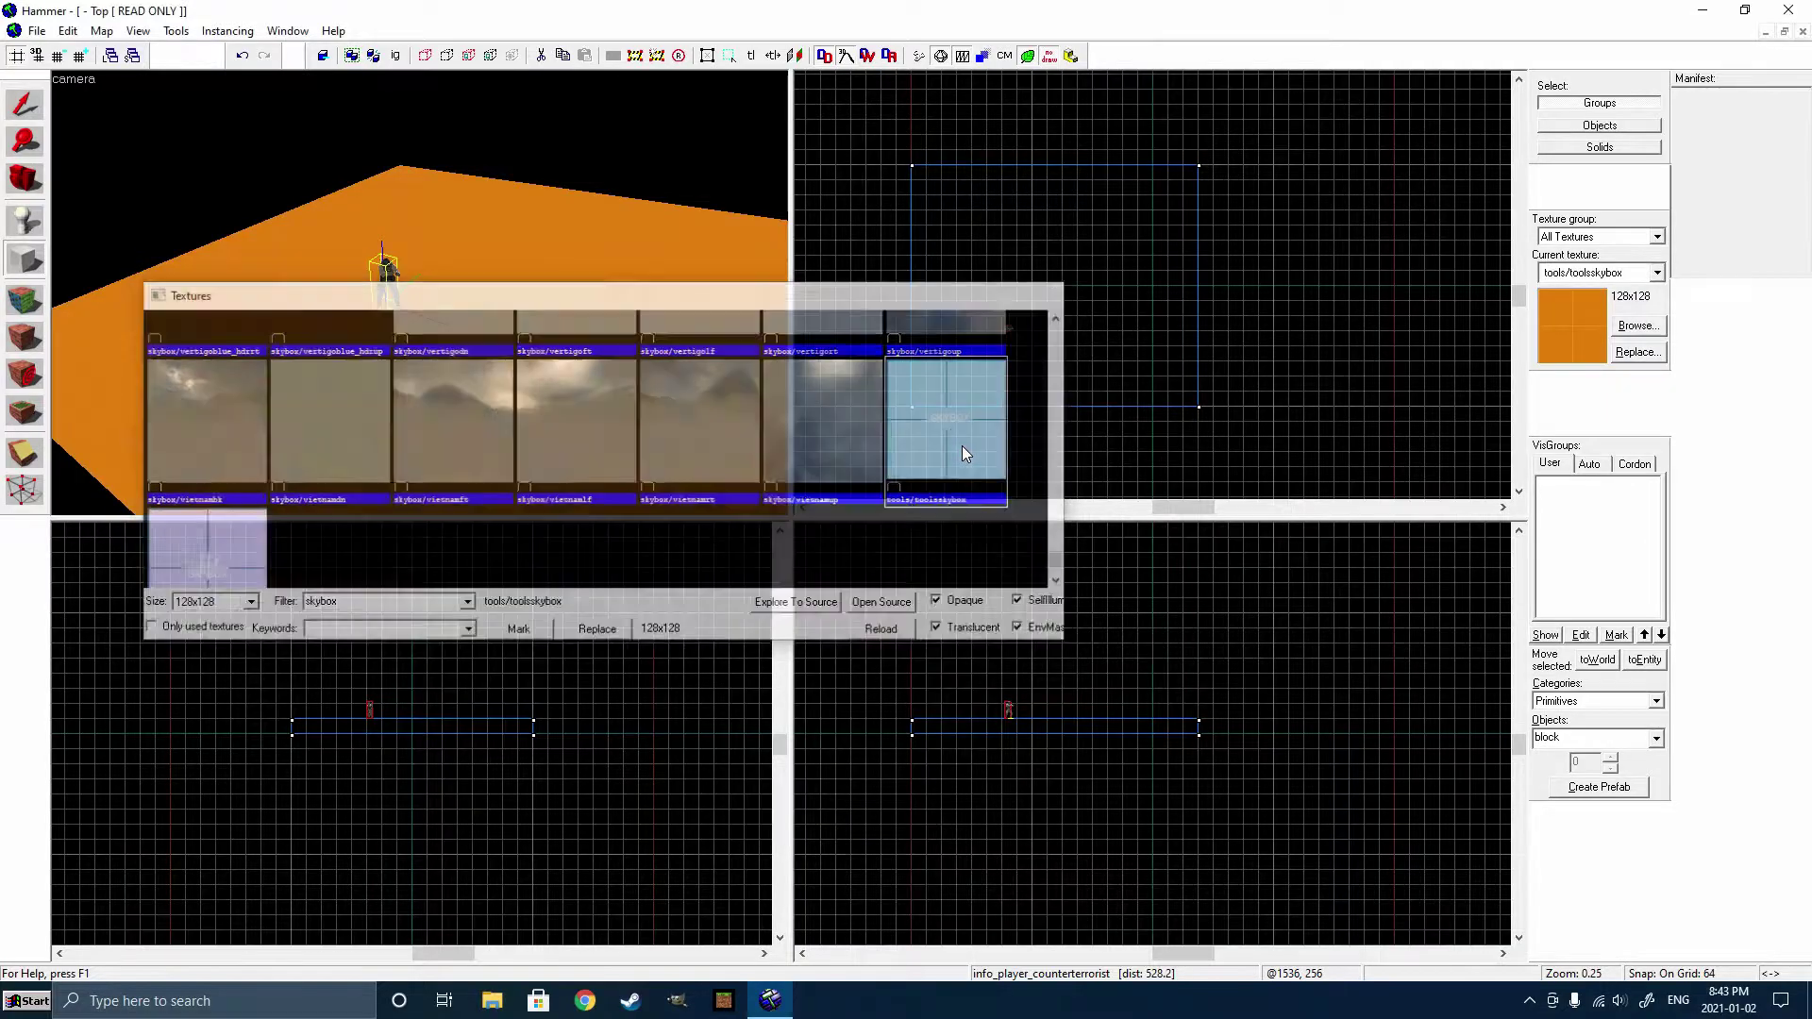
pyautogui.click(26, 261)
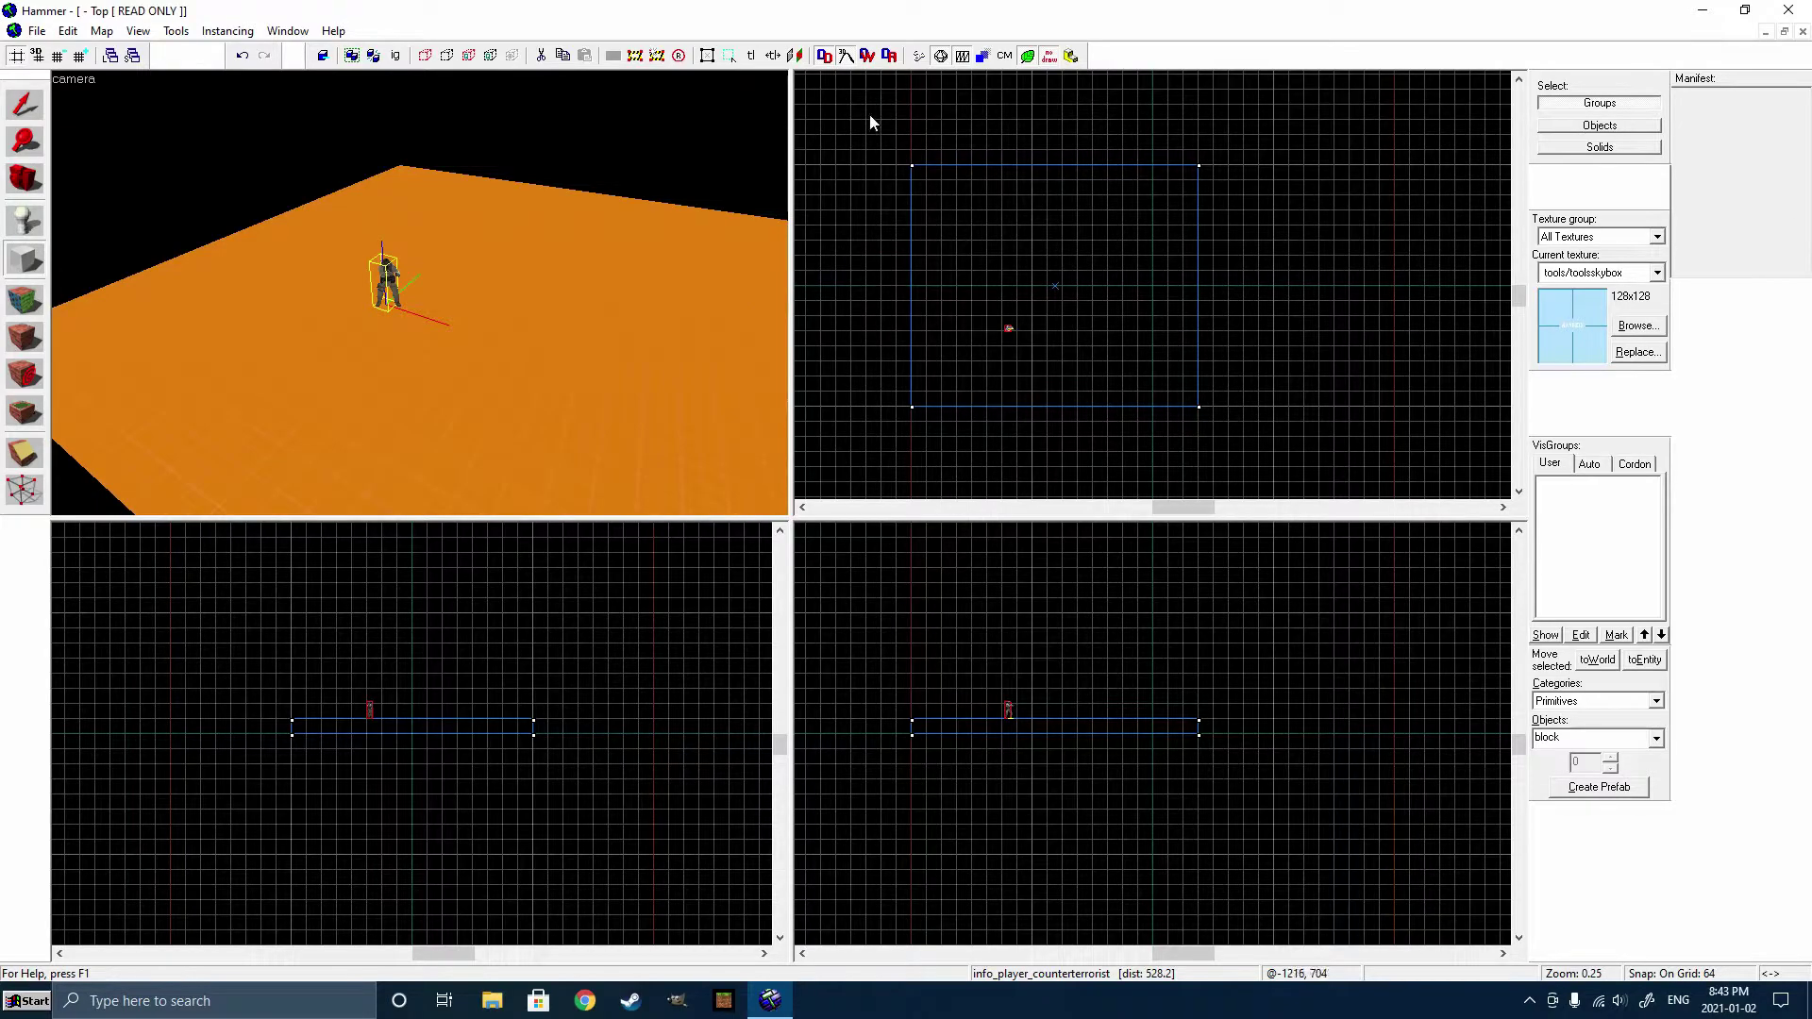
# Draw a 1600 × 1472 × 768 block around the floor, raising its height in the side view.
pyautogui.moveTo(860, 119); pyautogui.dragTo(1243, 466)
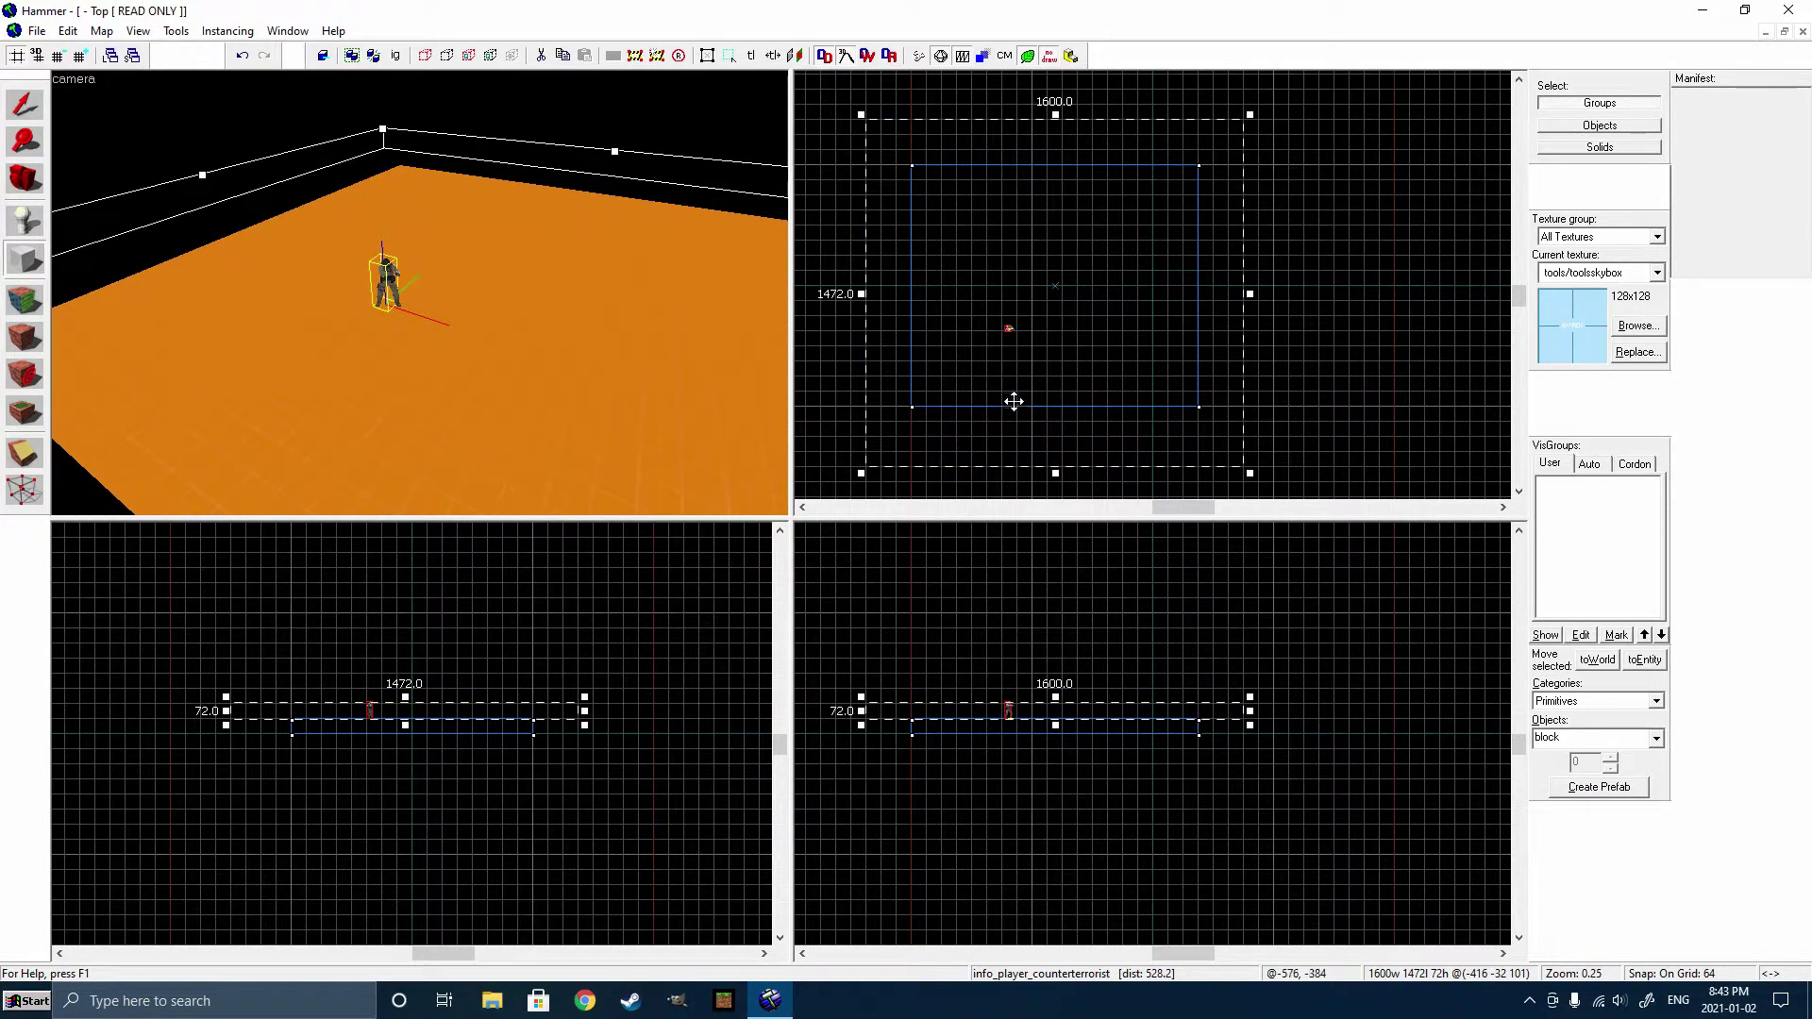
pyautogui.moveTo(1055, 697); pyautogui.dragTo(1055, 798)
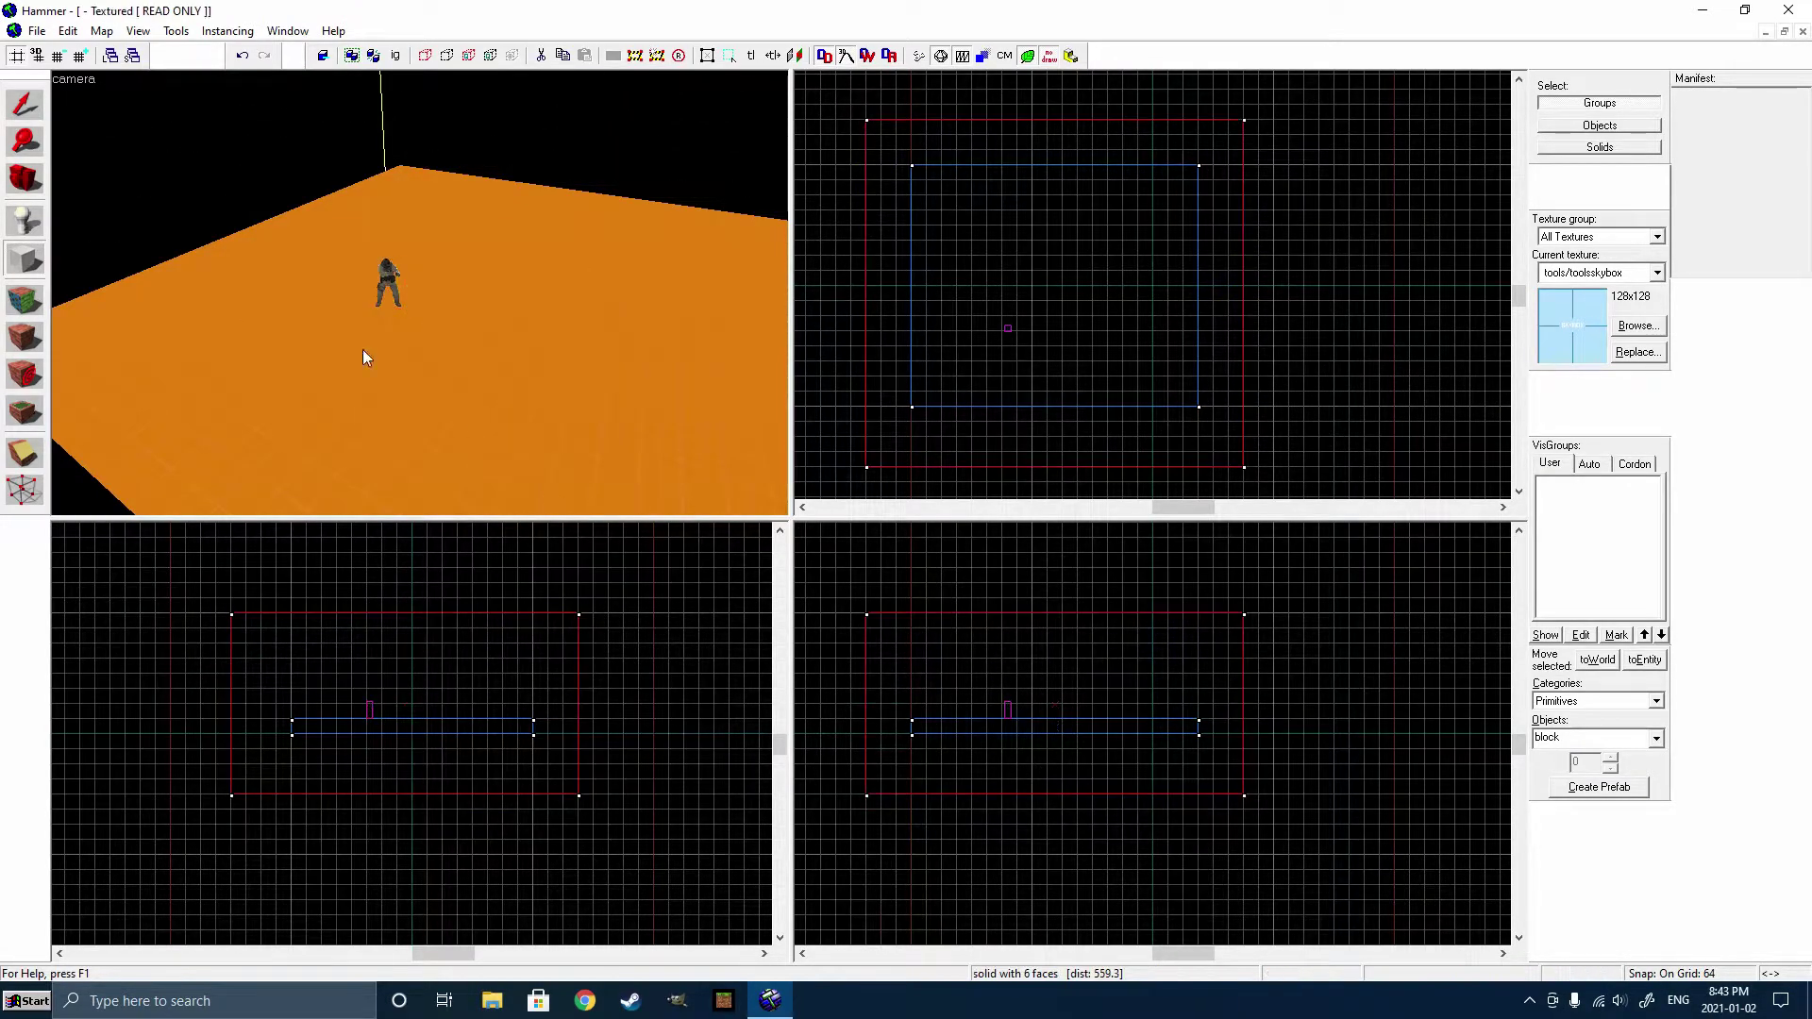
pyautogui.press('Return')
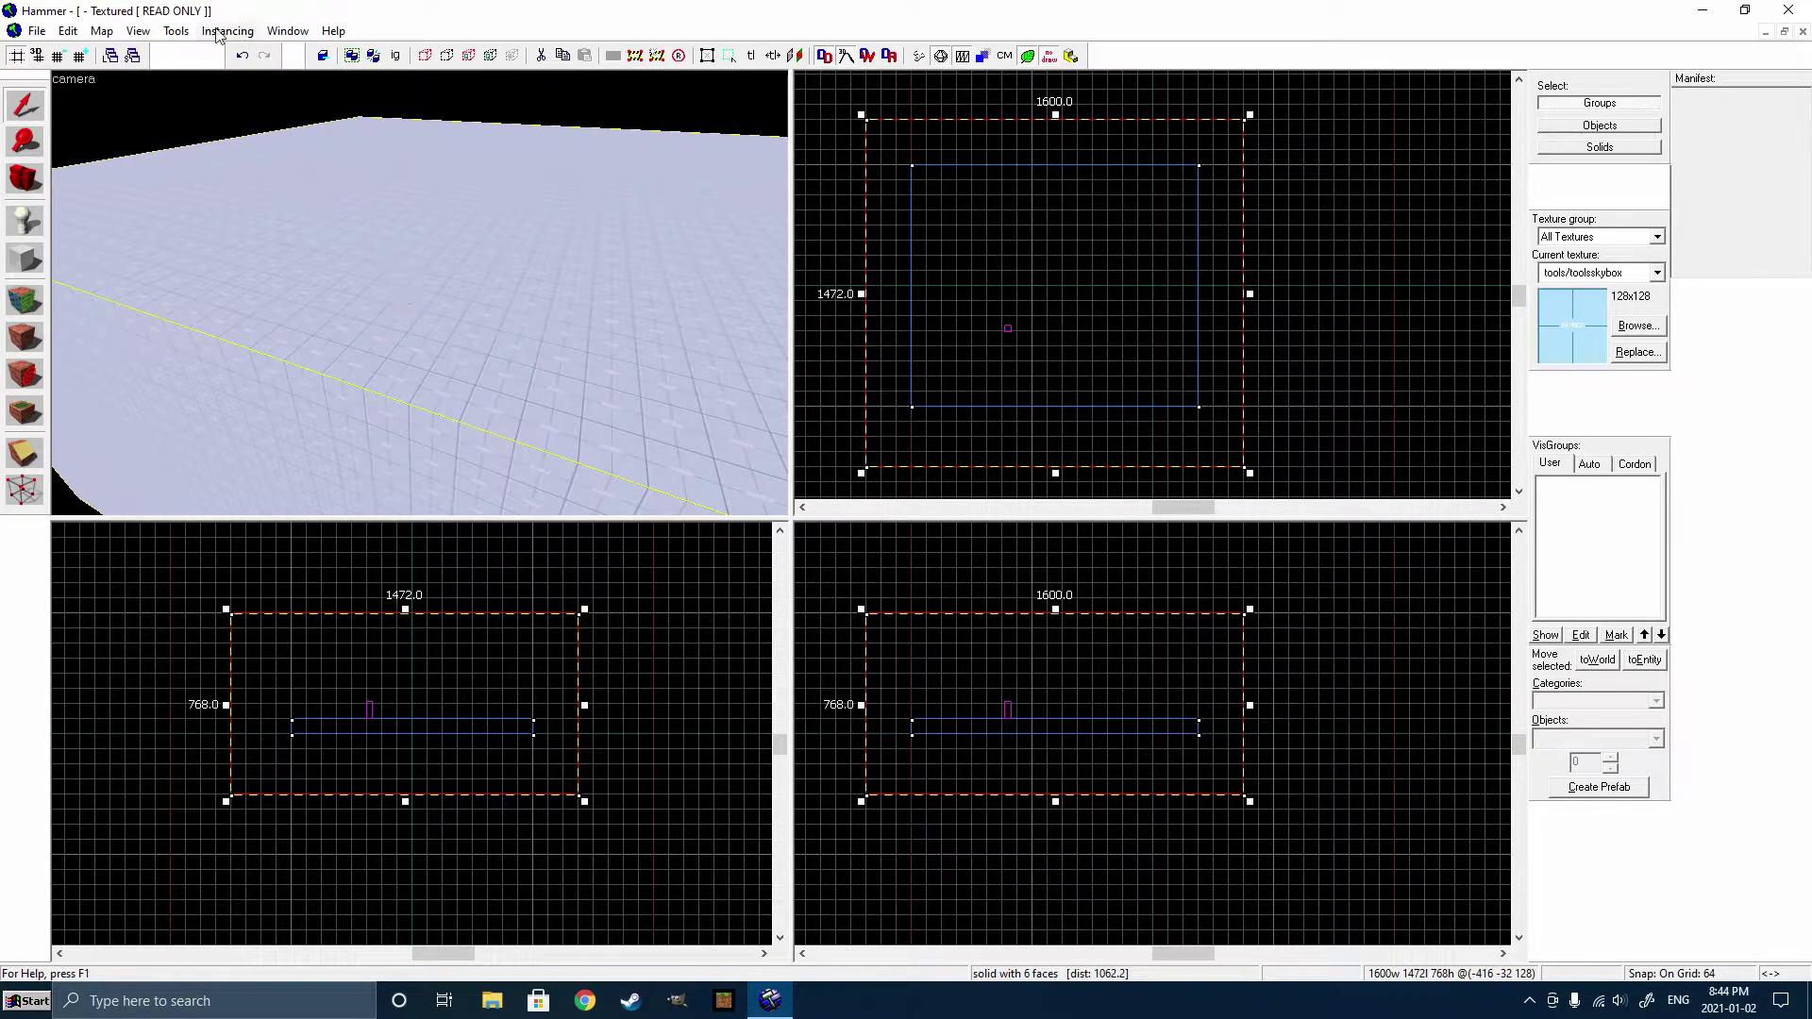
# Hollow the skybox block using Tools > Make Hollow with 64-unit wall thickness.
pyautogui.click(176, 30)
pyautogui.click(214, 74)
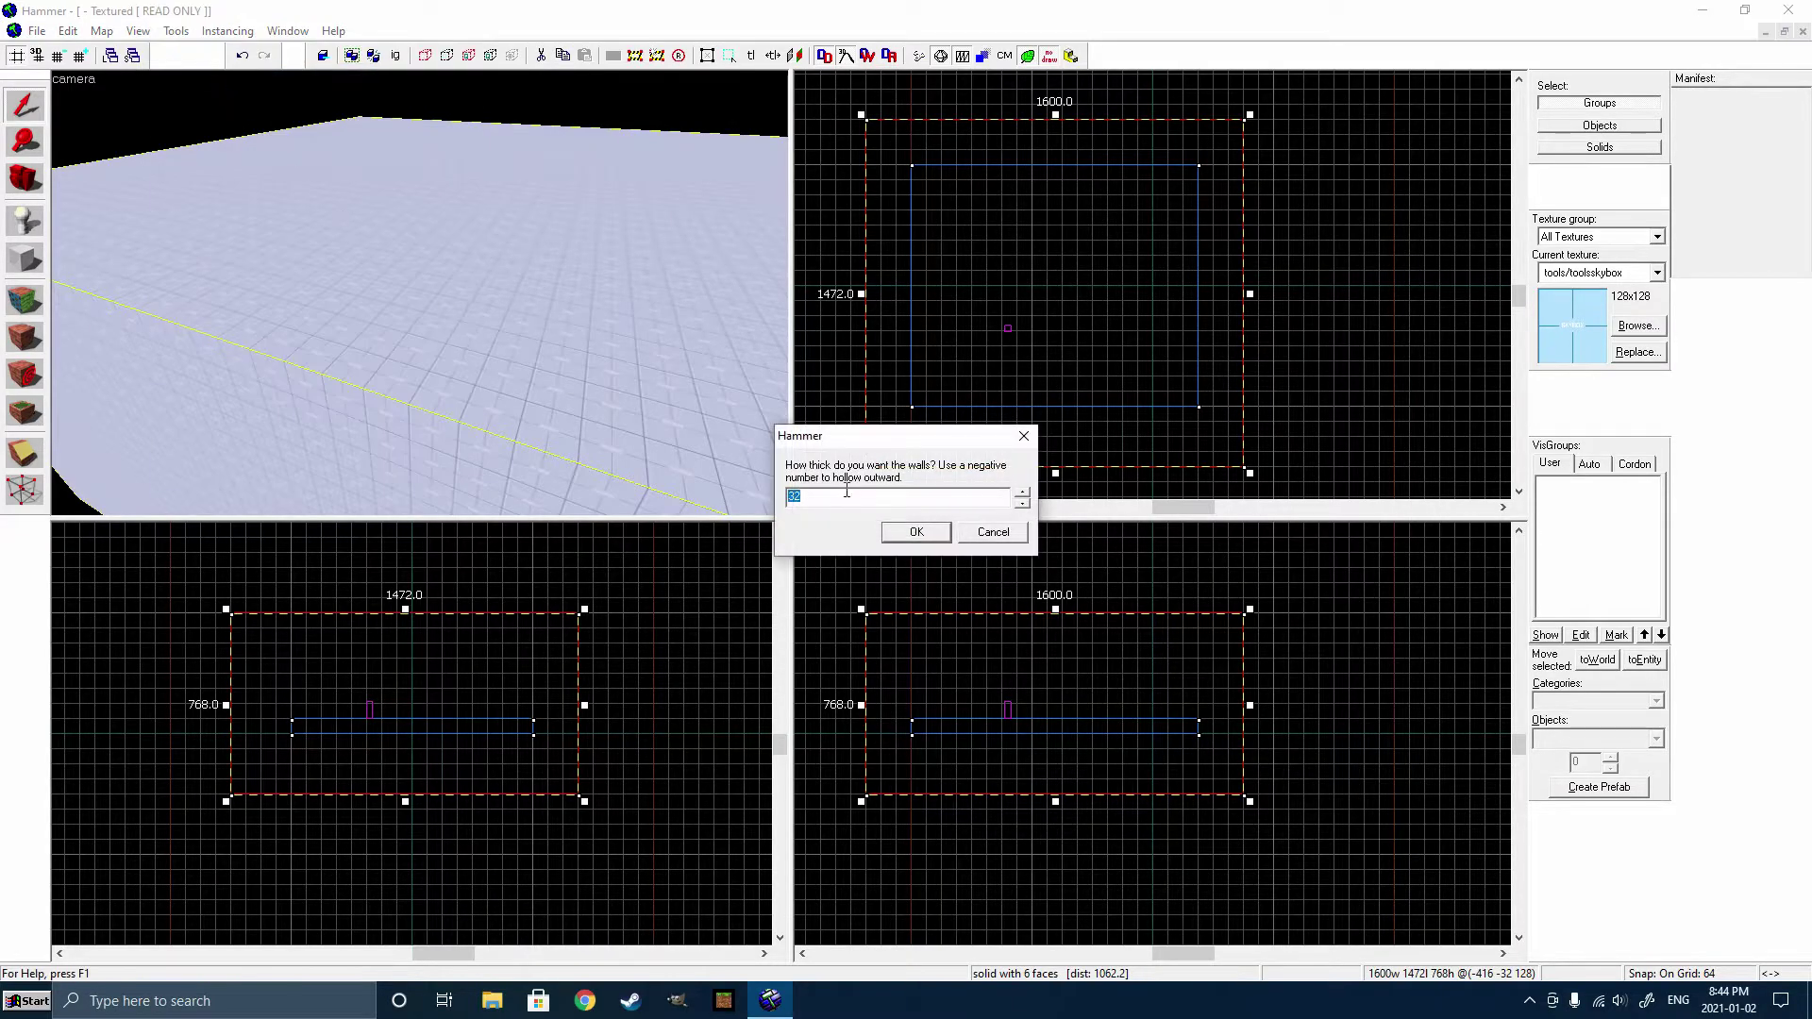
pyautogui.write('64')
pyautogui.click(914, 532)
pyautogui.press('z')
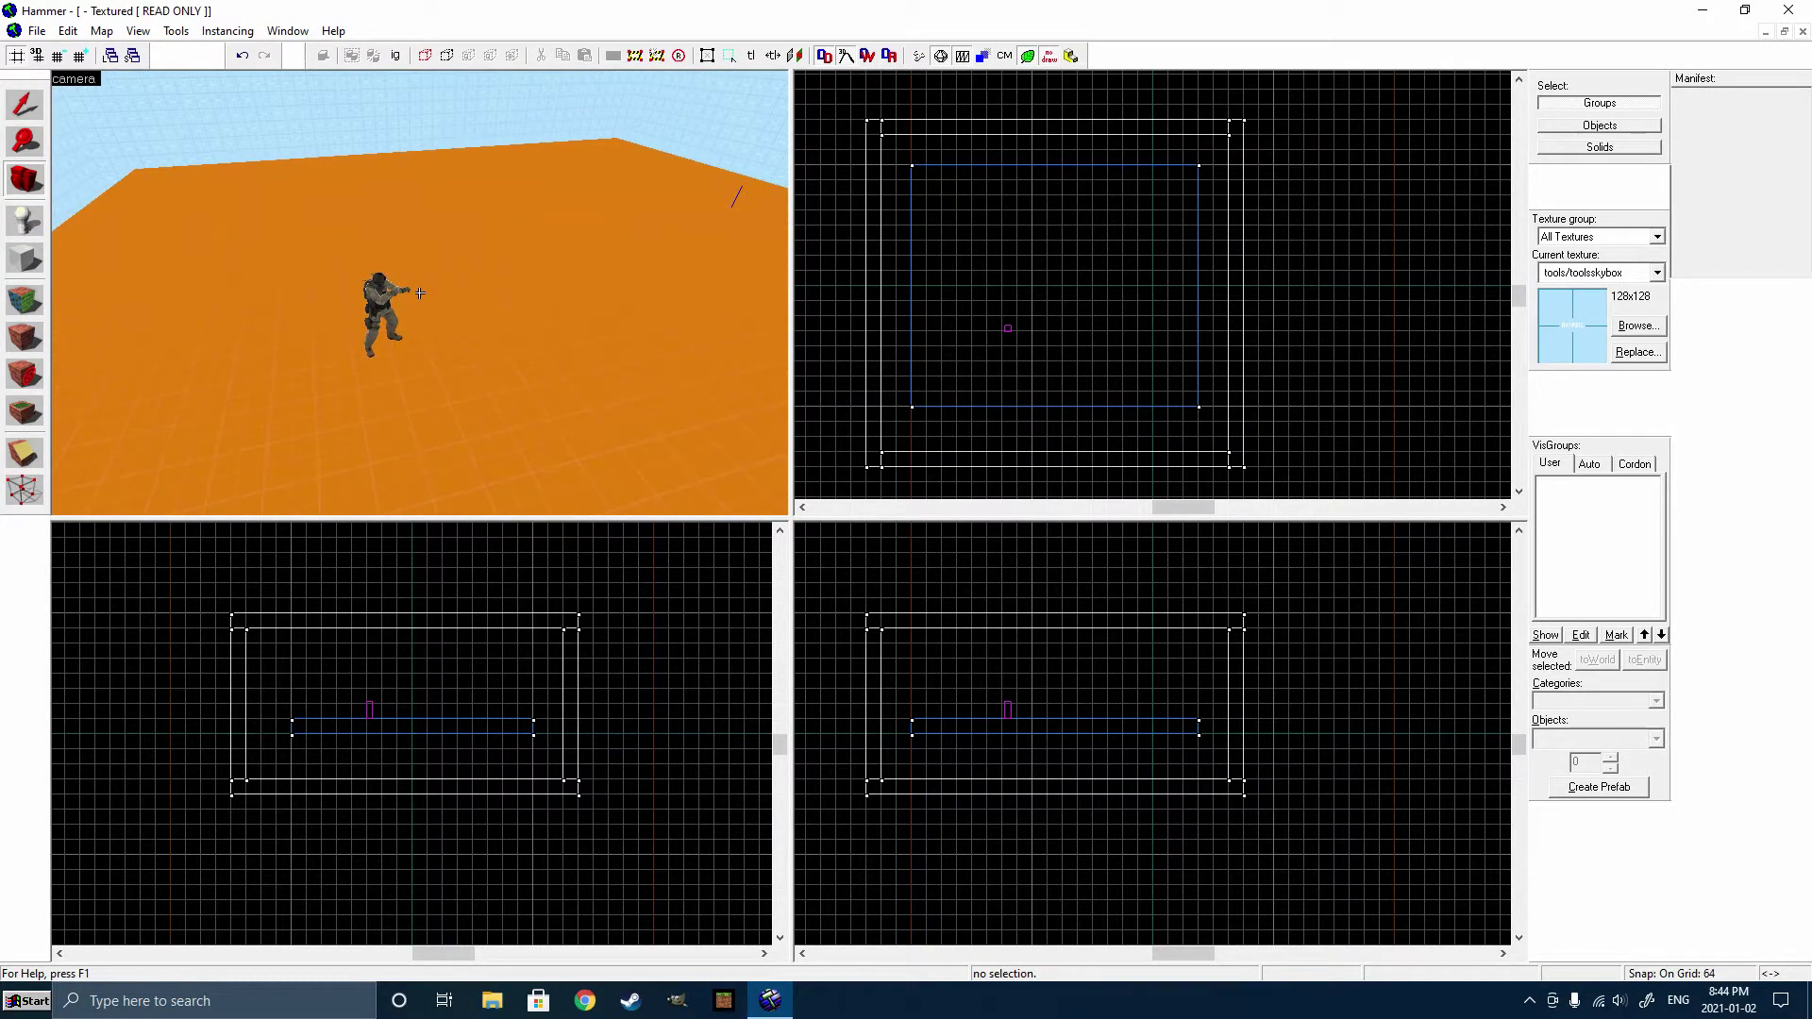
# Place a new info_player_terrorist entity on the orange floor.
pyautogui.press('z')
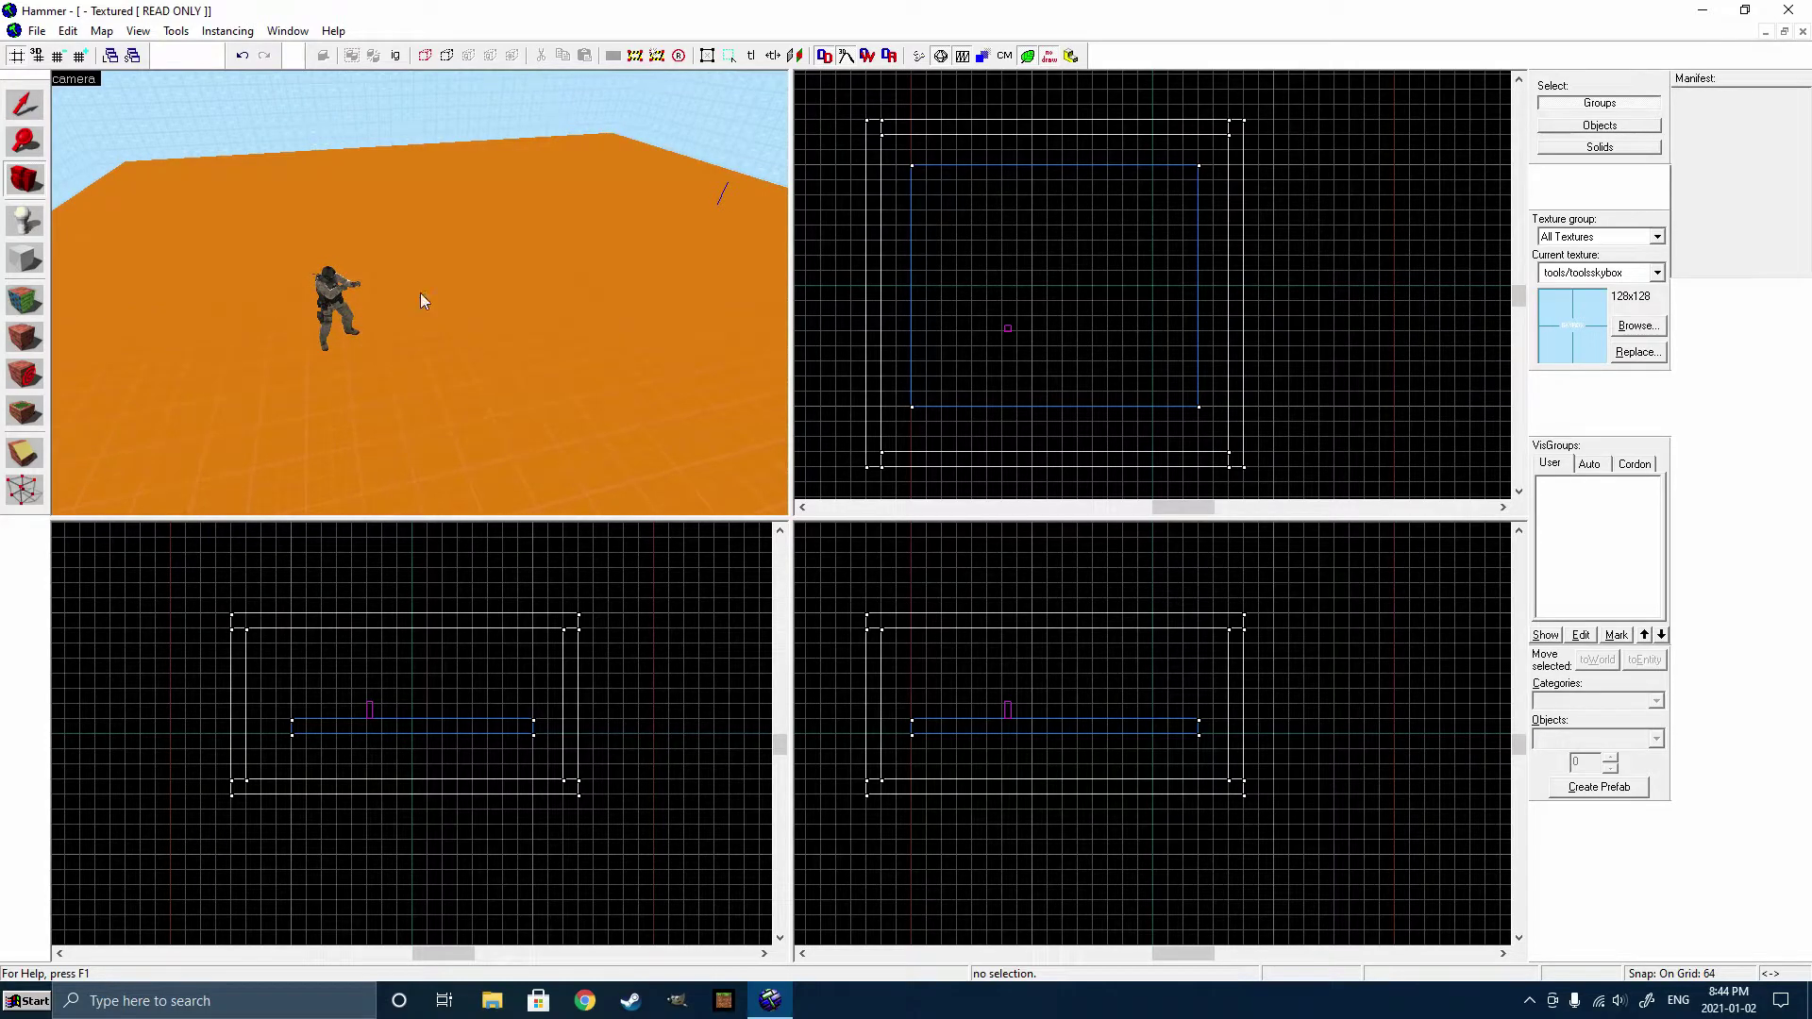
pyautogui.click(24, 220)
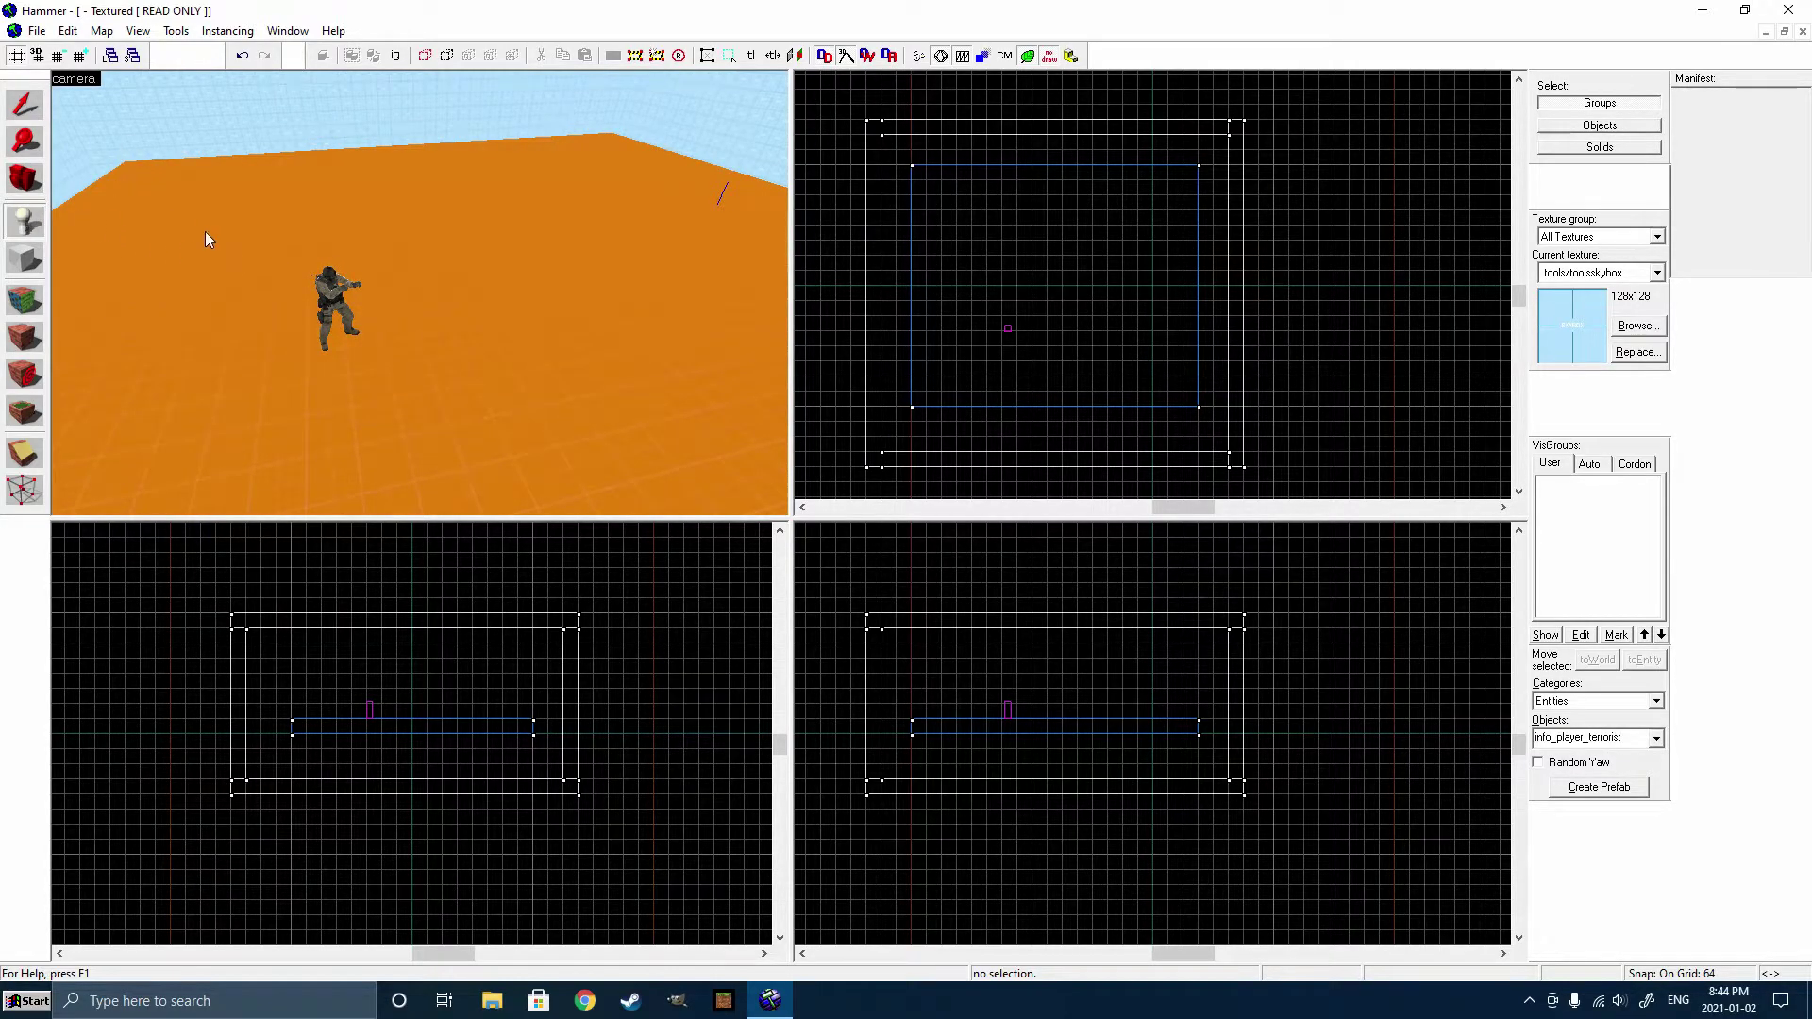
pyautogui.click(590, 312)
pyautogui.hotkey('shift', 's')
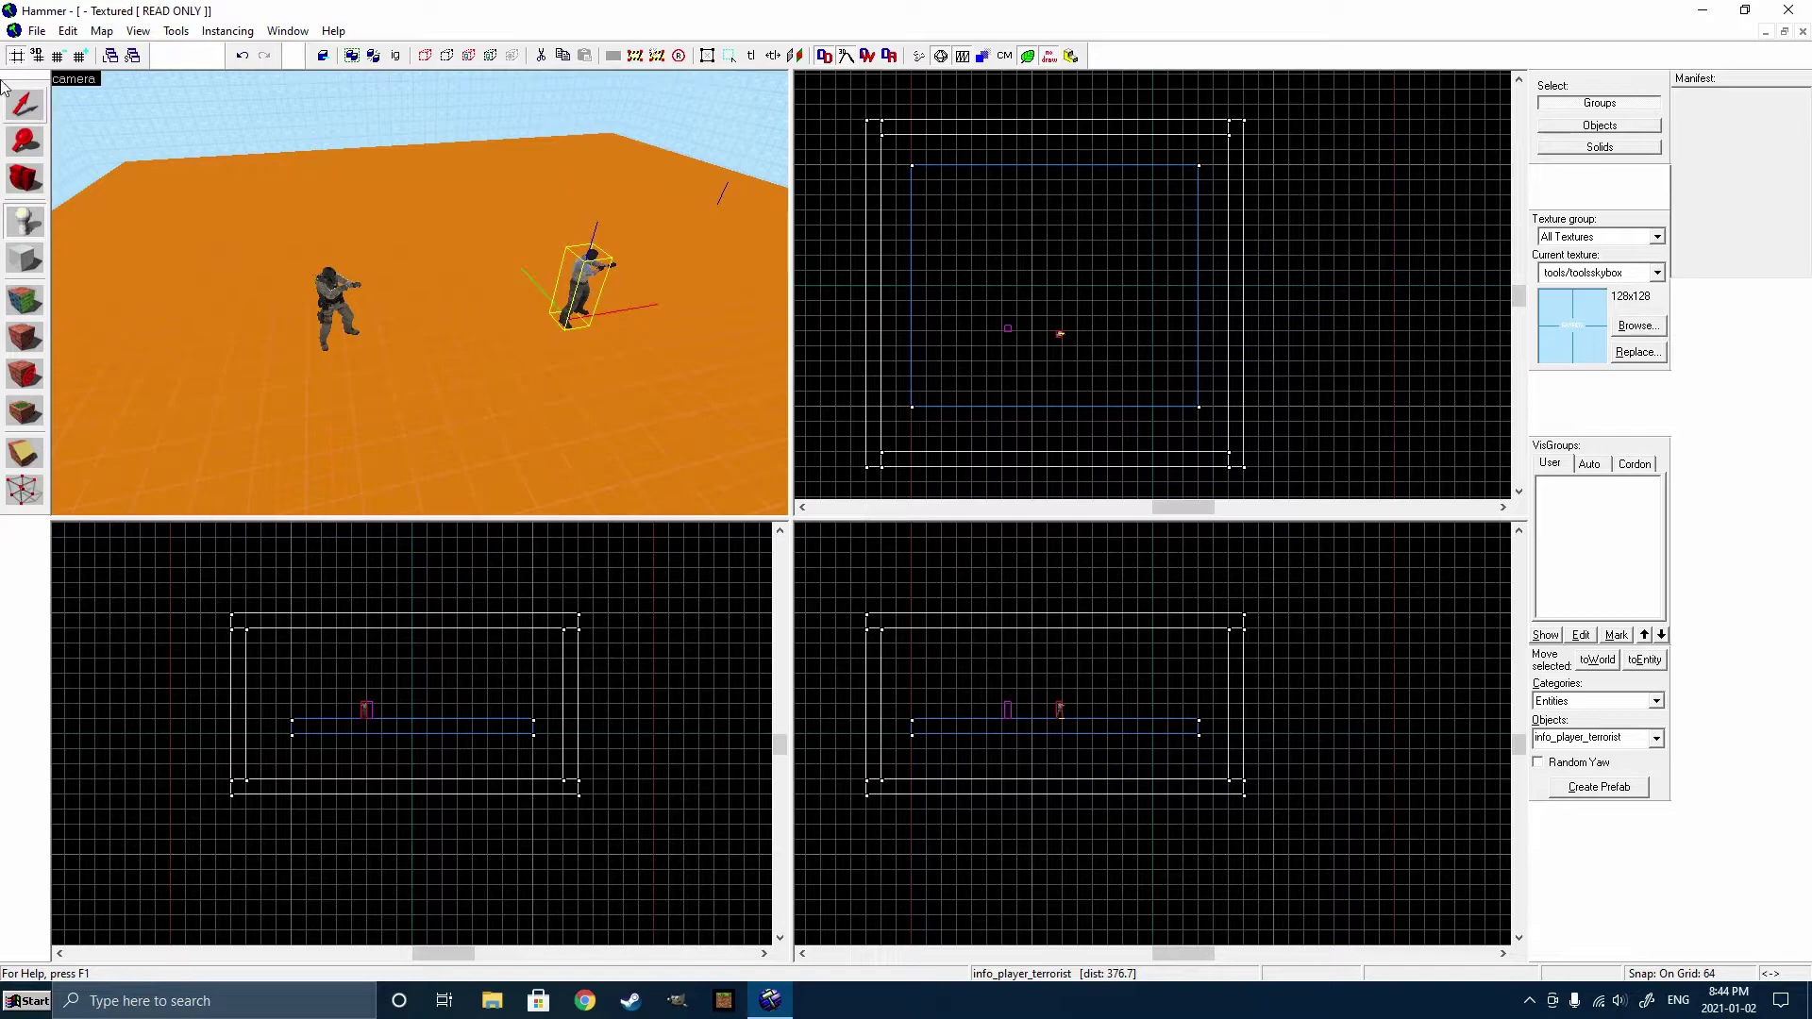
pyautogui.scroll(4, 444, 236)
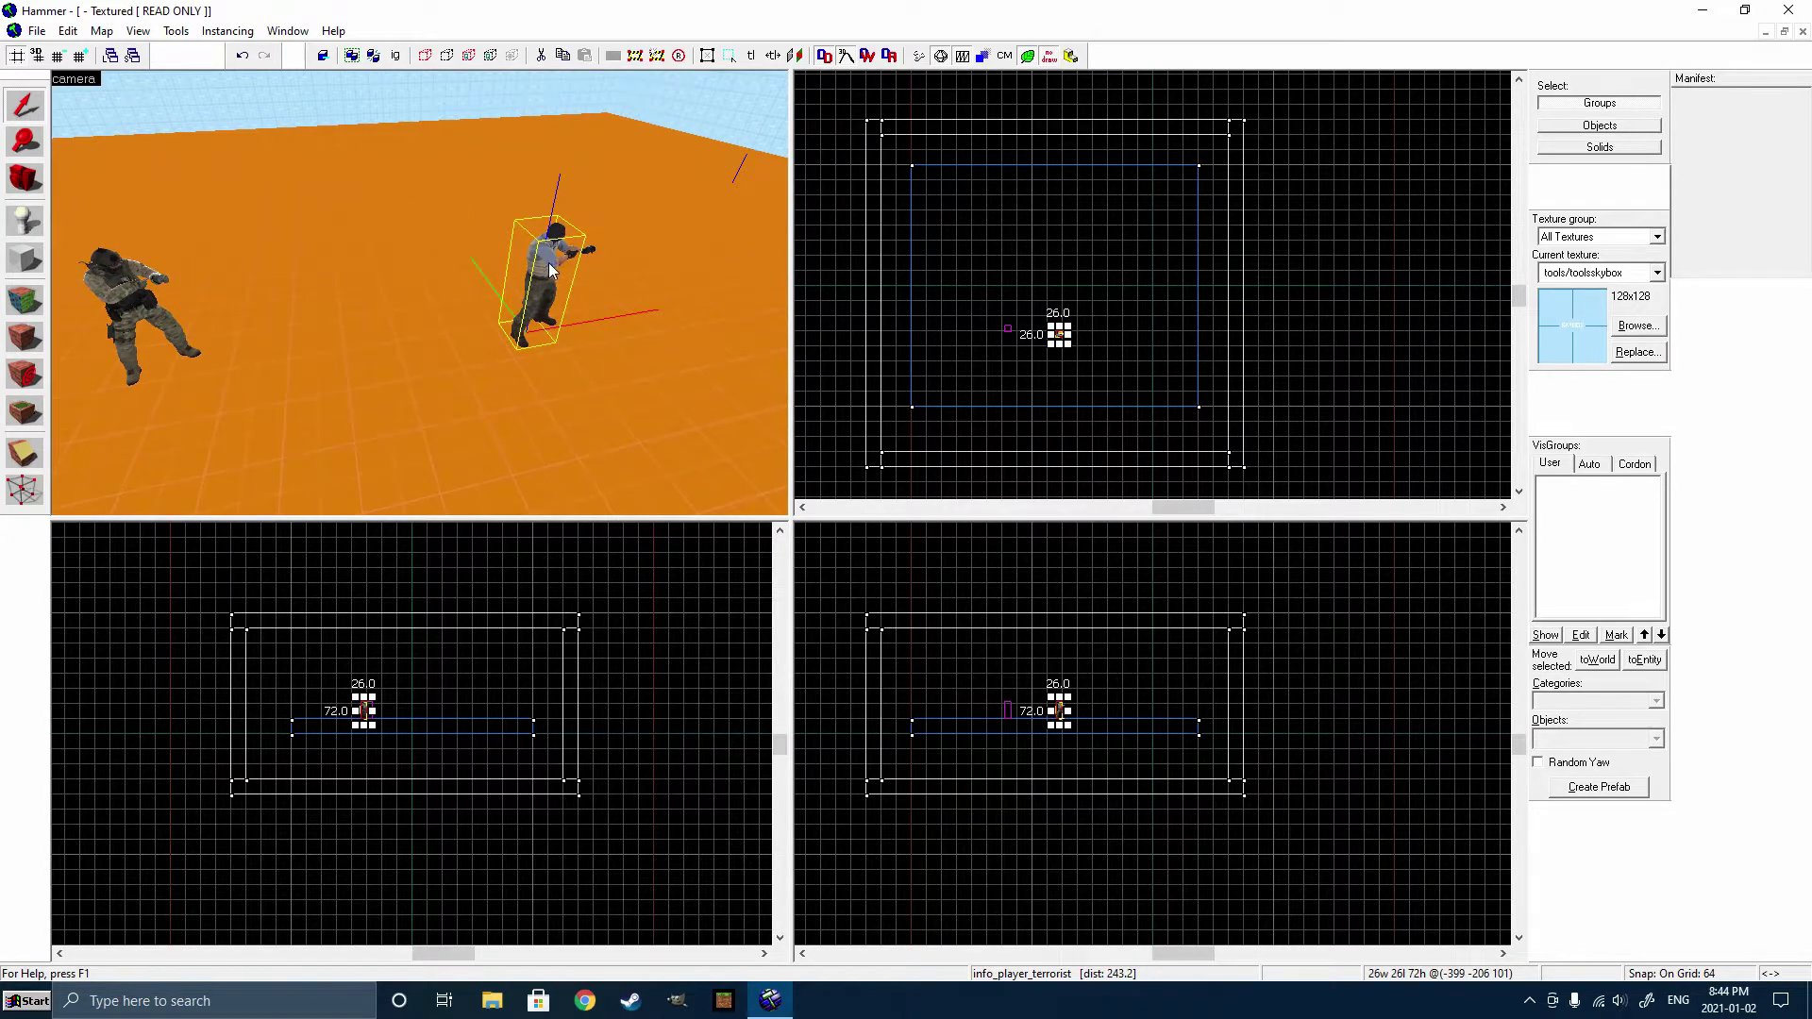
# Change that entity's class to light_environment, apply it and close its properties.
pyautogui.doubleClick(541, 267)
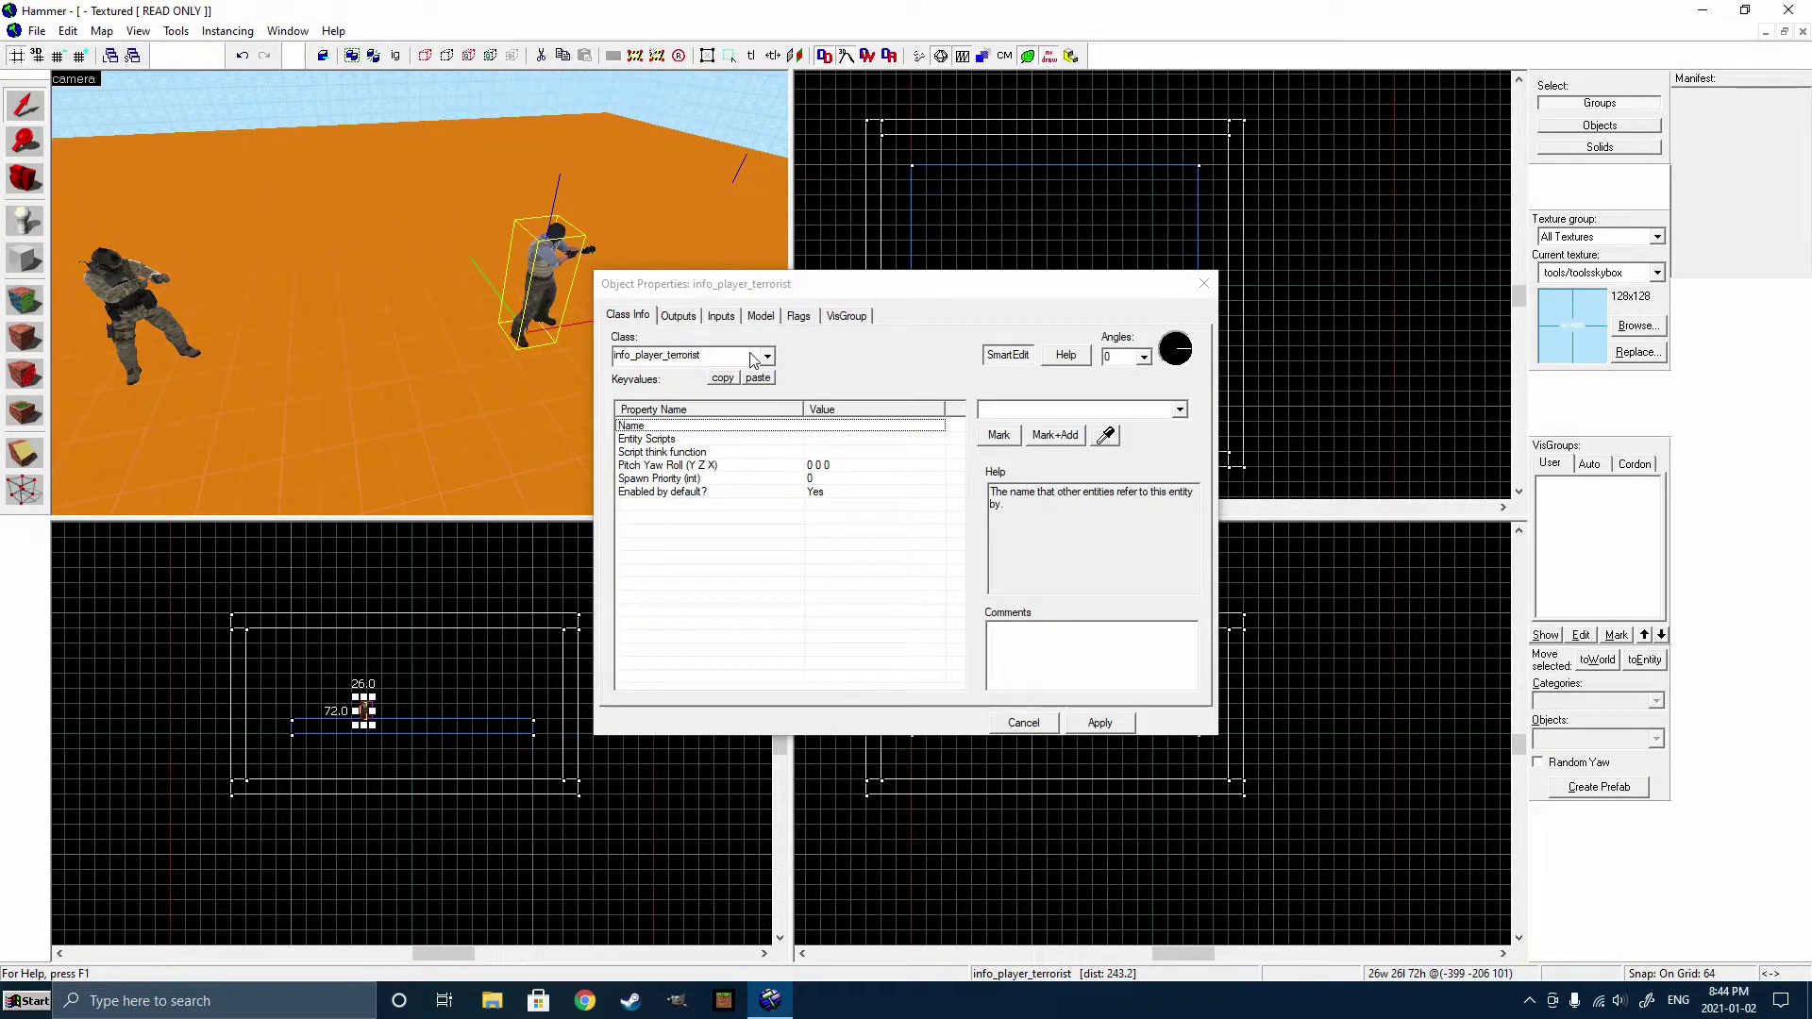
pyautogui.press('BackSpace')
pyautogui.press('BackSpace')
pyautogui.press('BackSpace')
pyautogui.press('BackSpace')
pyautogui.press('BackSpace')
pyautogui.press('BackSpace')
pyautogui.press('BackSpace')
pyautogui.press('BackSpace')
pyautogui.press('BackSpace')
pyautogui.press('BackSpace')
pyautogui.press('BackSpace')
pyautogui.press('BackSpace')
pyautogui.press('BackSpace')
pyautogui.press('BackSpace')
pyautogui.press('BackSpace')
pyautogui.press('BackSpace')
pyautogui.press('BackSpace')
pyautogui.press('BackSpace')
pyautogui.press('BackSpace')
pyautogui.press('BackSpace')
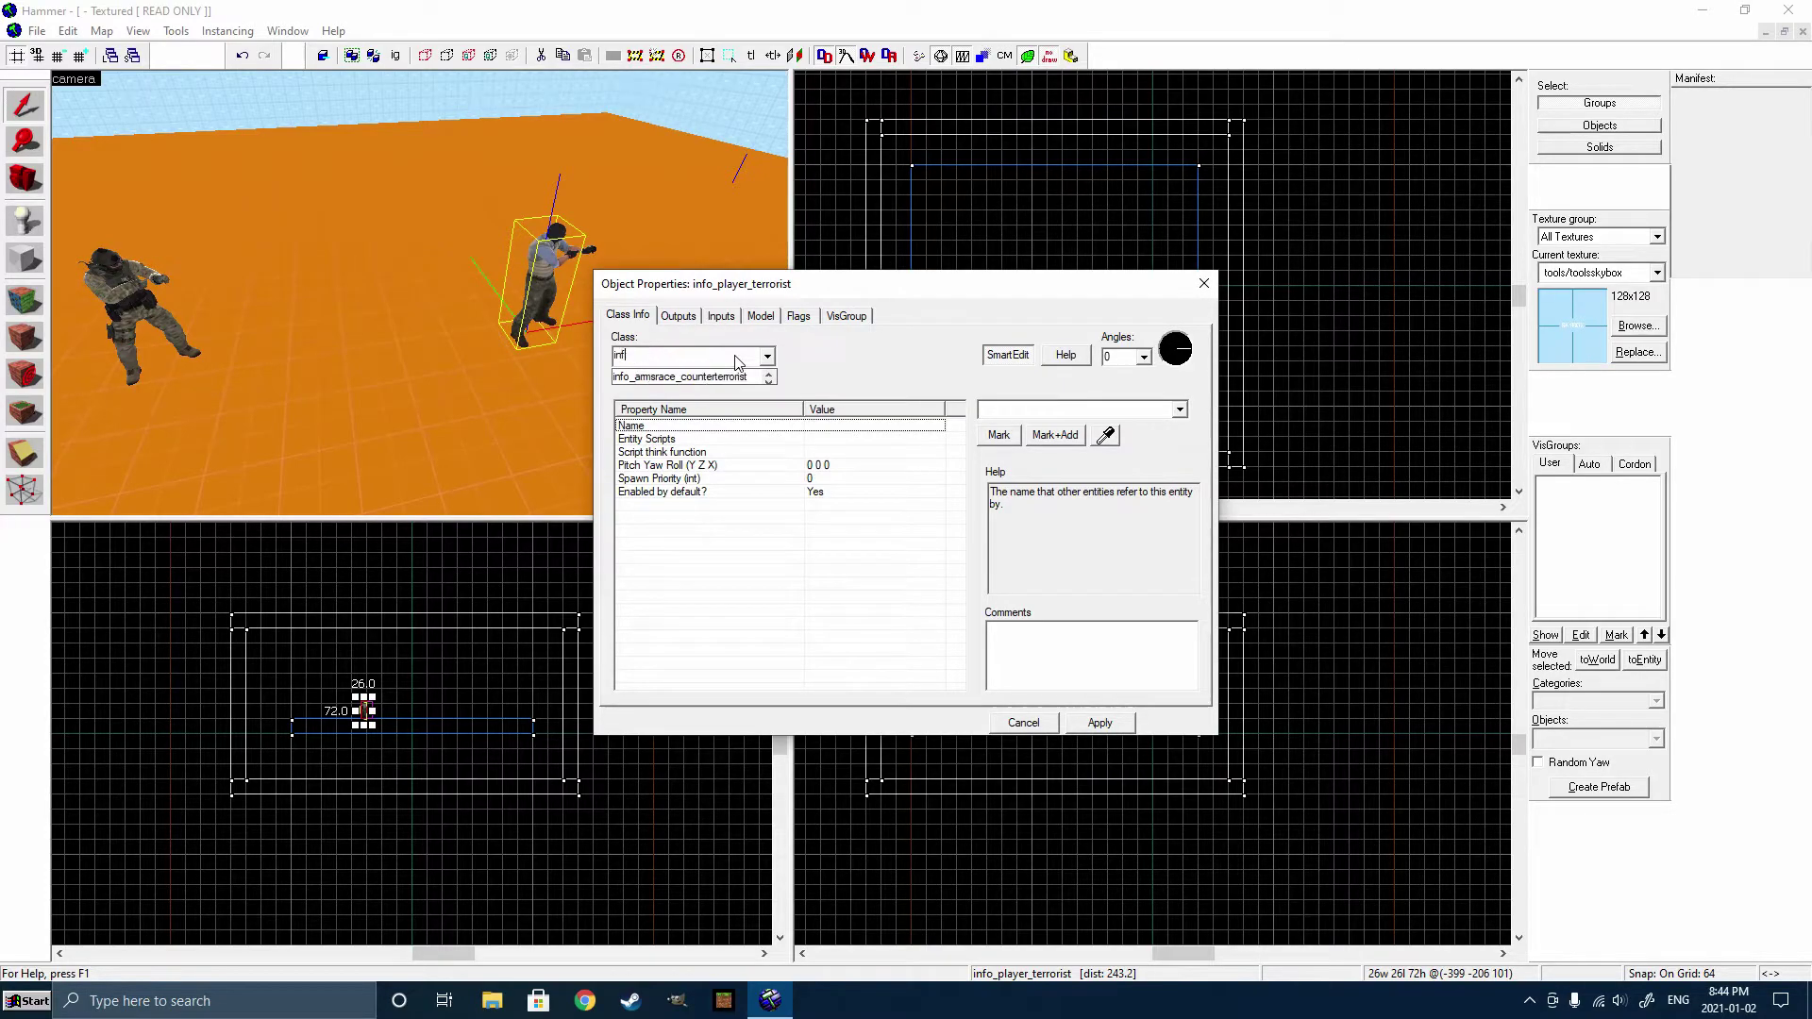
pyautogui.write('l')
pyautogui.write('ight_en')
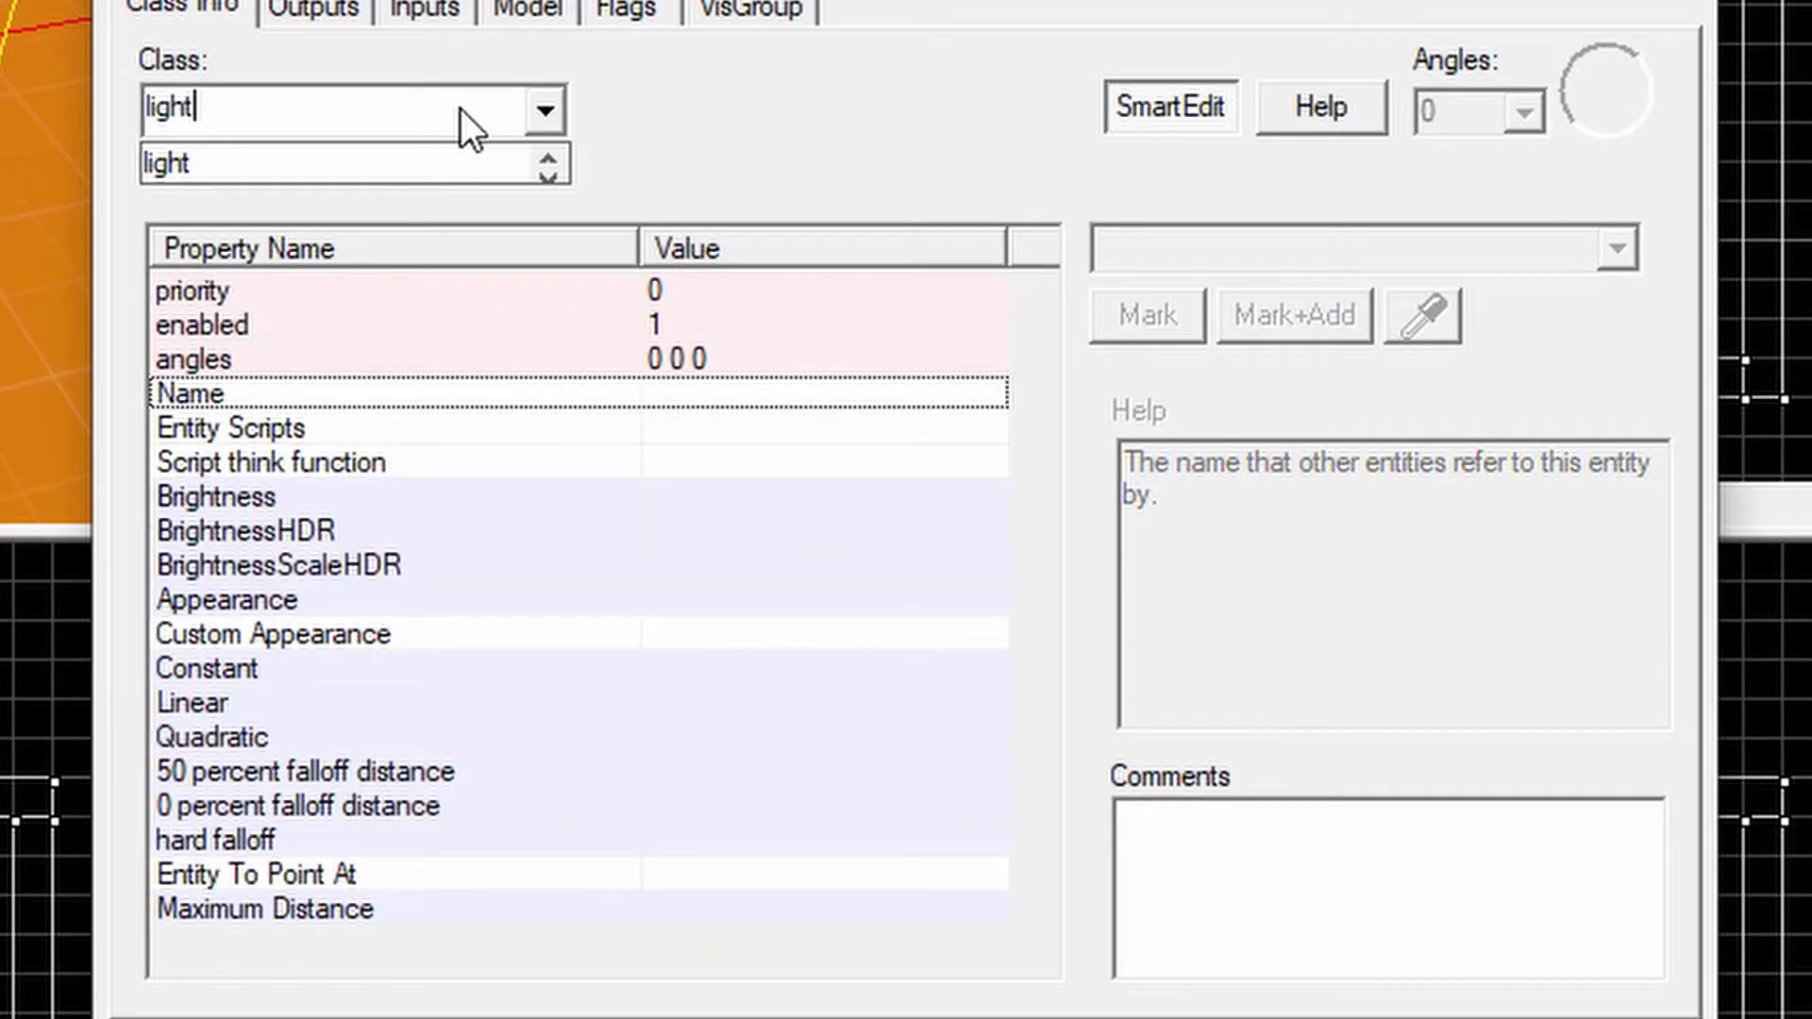
pyautogui.write('vironment')
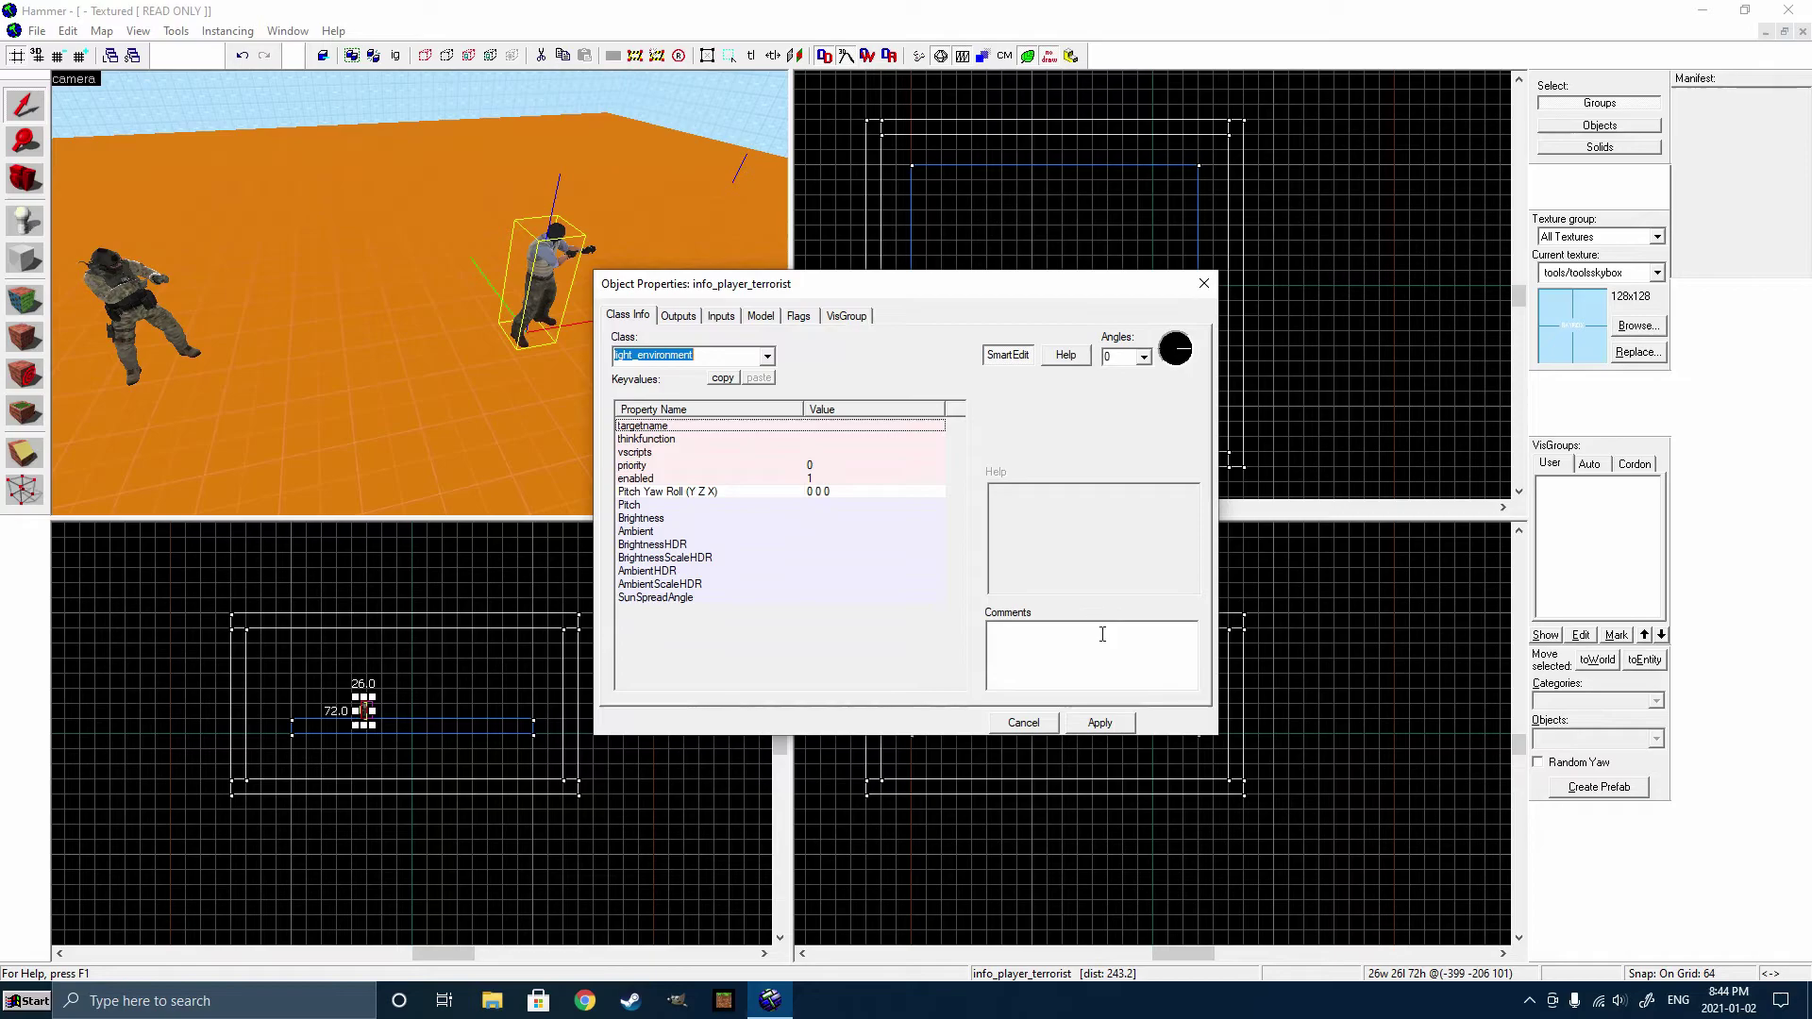
pyautogui.click(1100, 722)
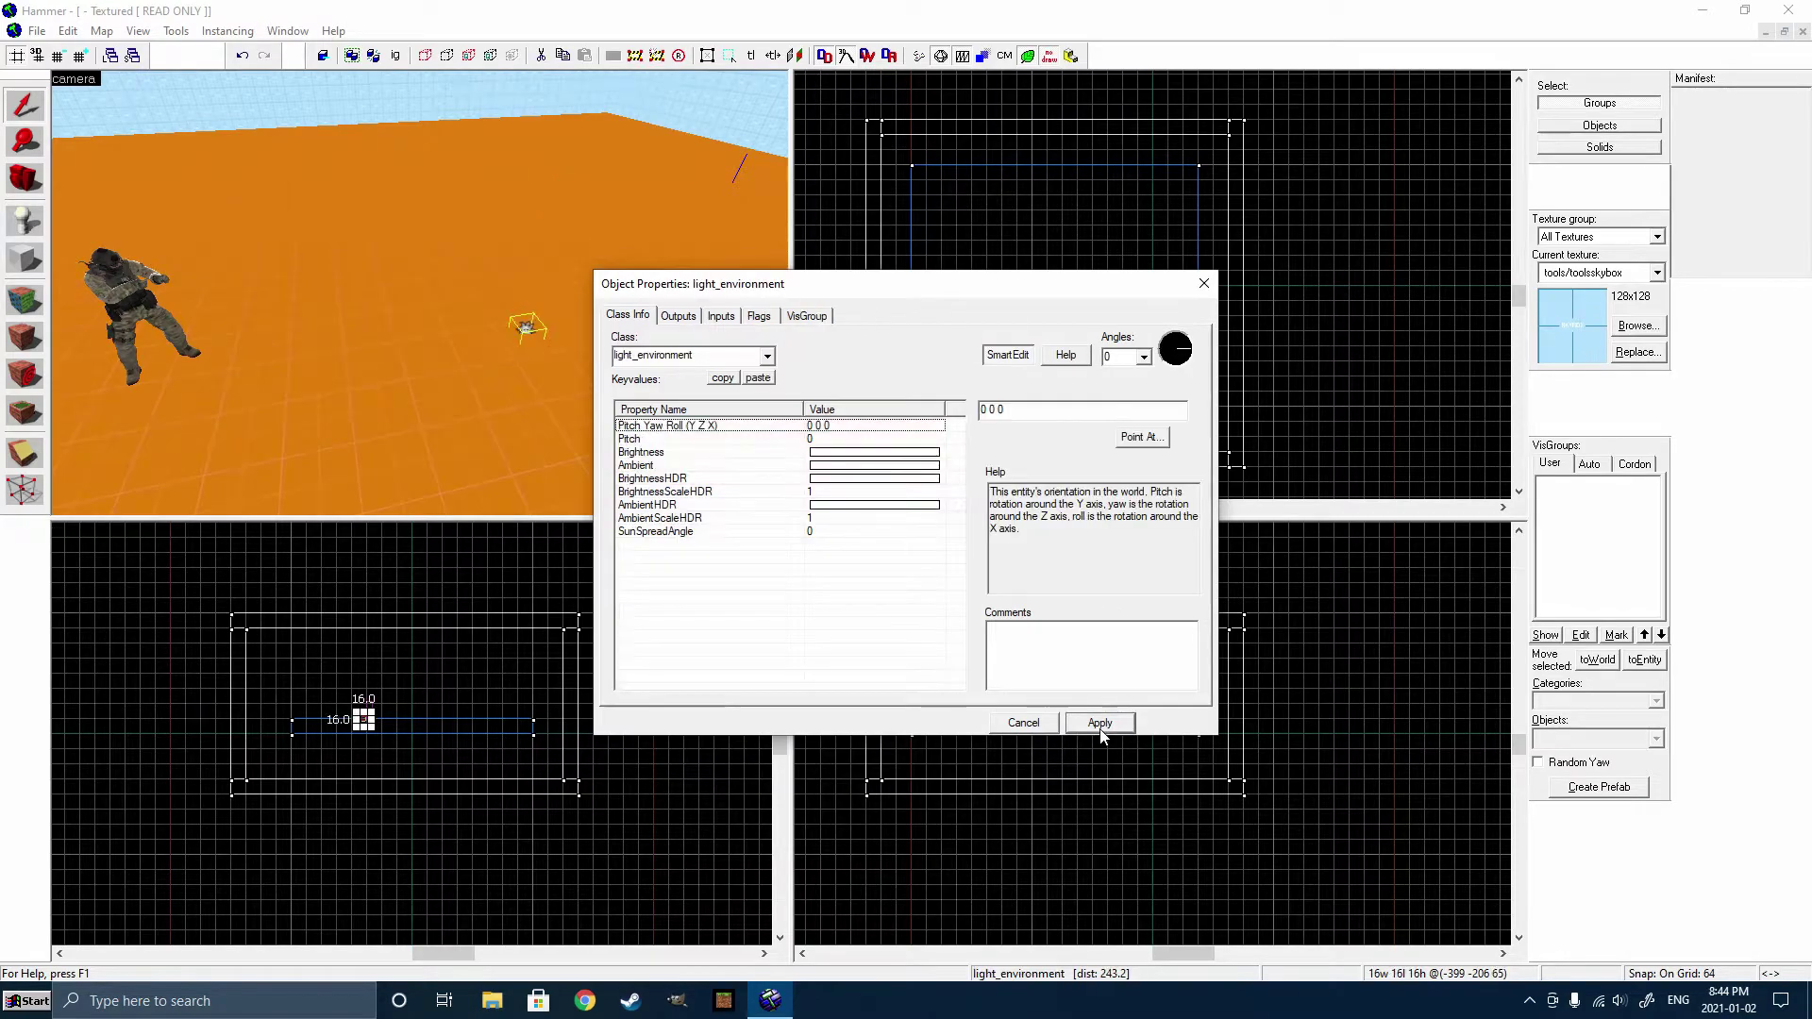
pyautogui.click(550, 317)
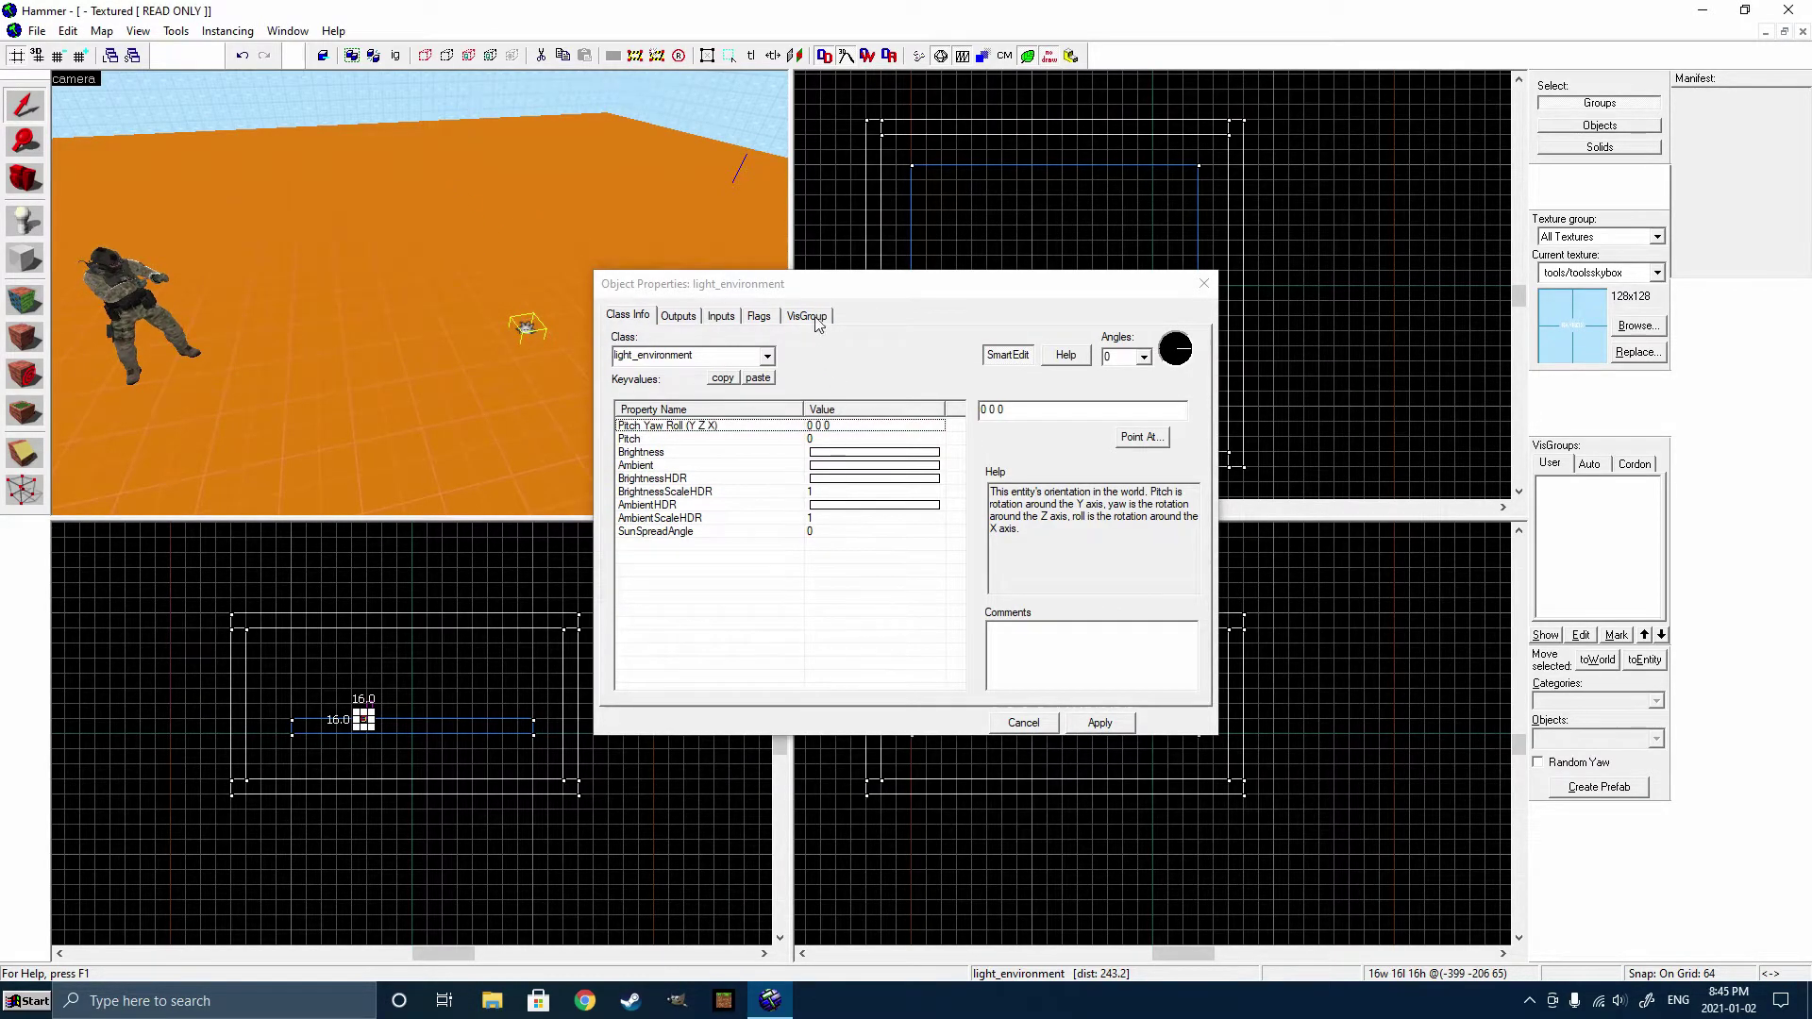
pyautogui.click(1204, 283)
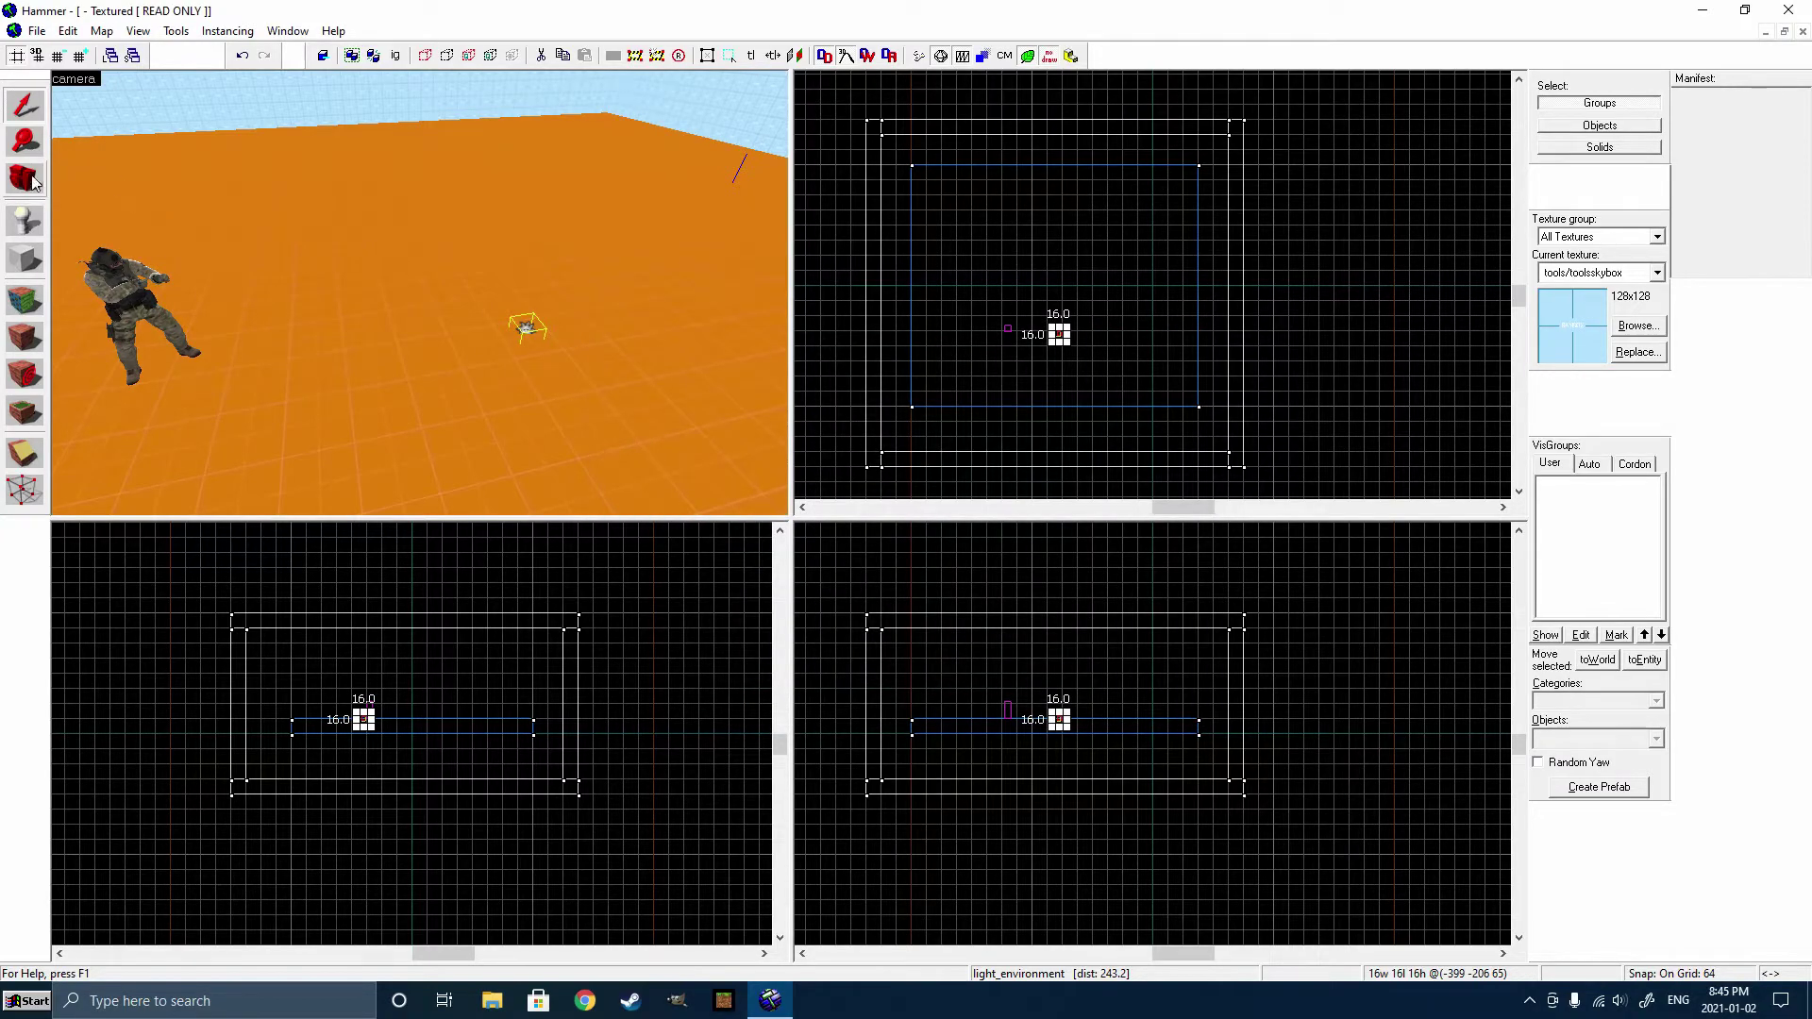
# Save the map as videomap.vmf and bring up Run Map with BSP, VIS and RAD on Normal.
pyautogui.hotkey('shift', 'c')
pyautogui.moveTo(406, 283); pyautogui.dragTo(421, 300)
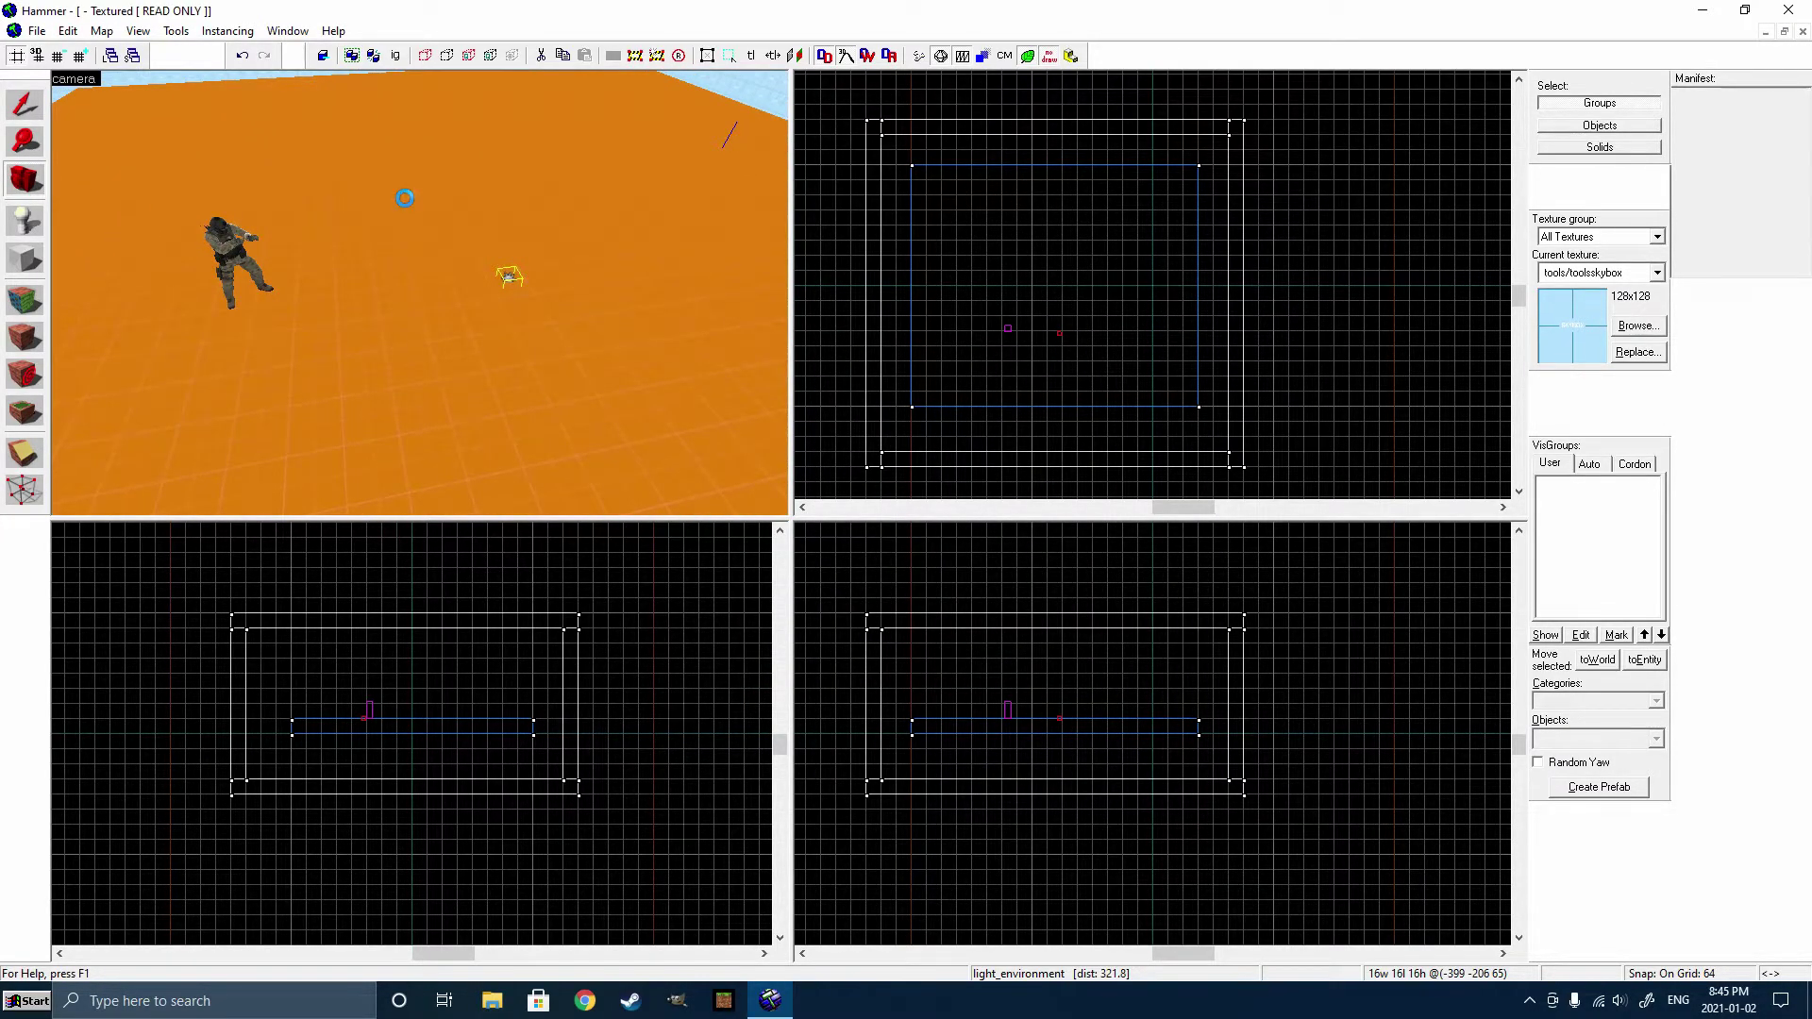
pyautogui.hotkey('ctrl', 's')
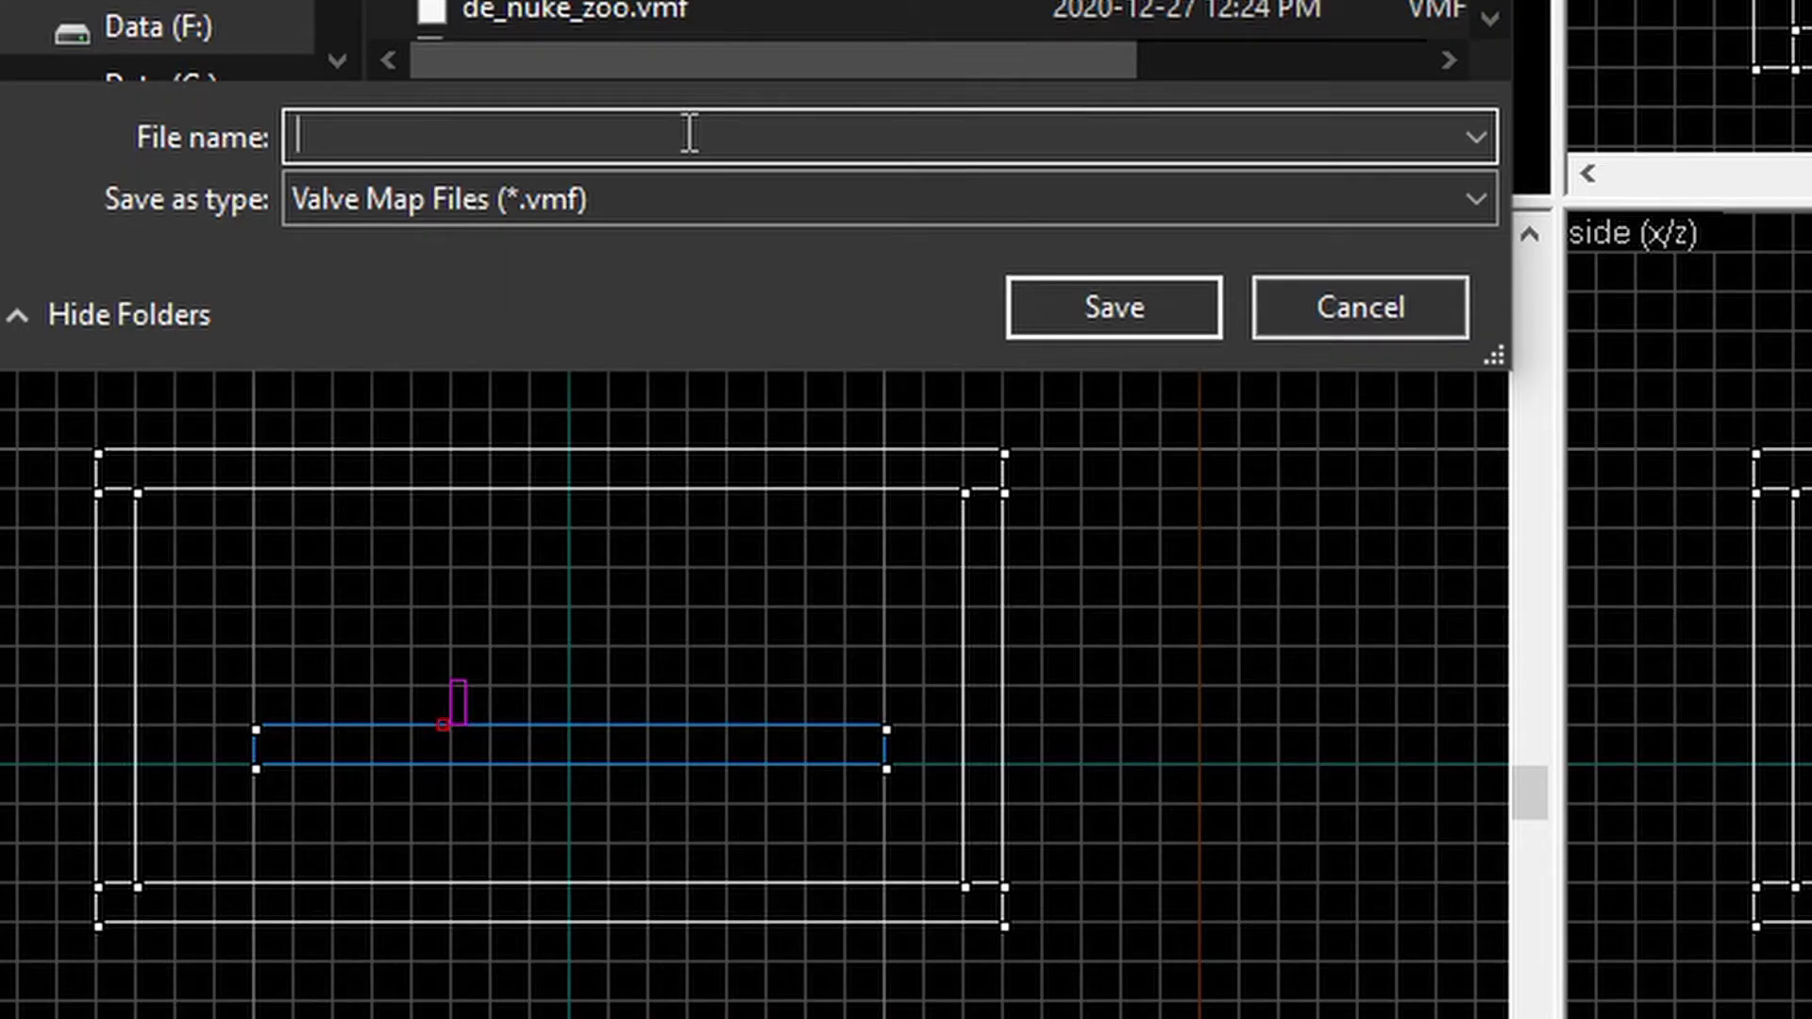
pyautogui.write('videomap')
pyautogui.press('Return')
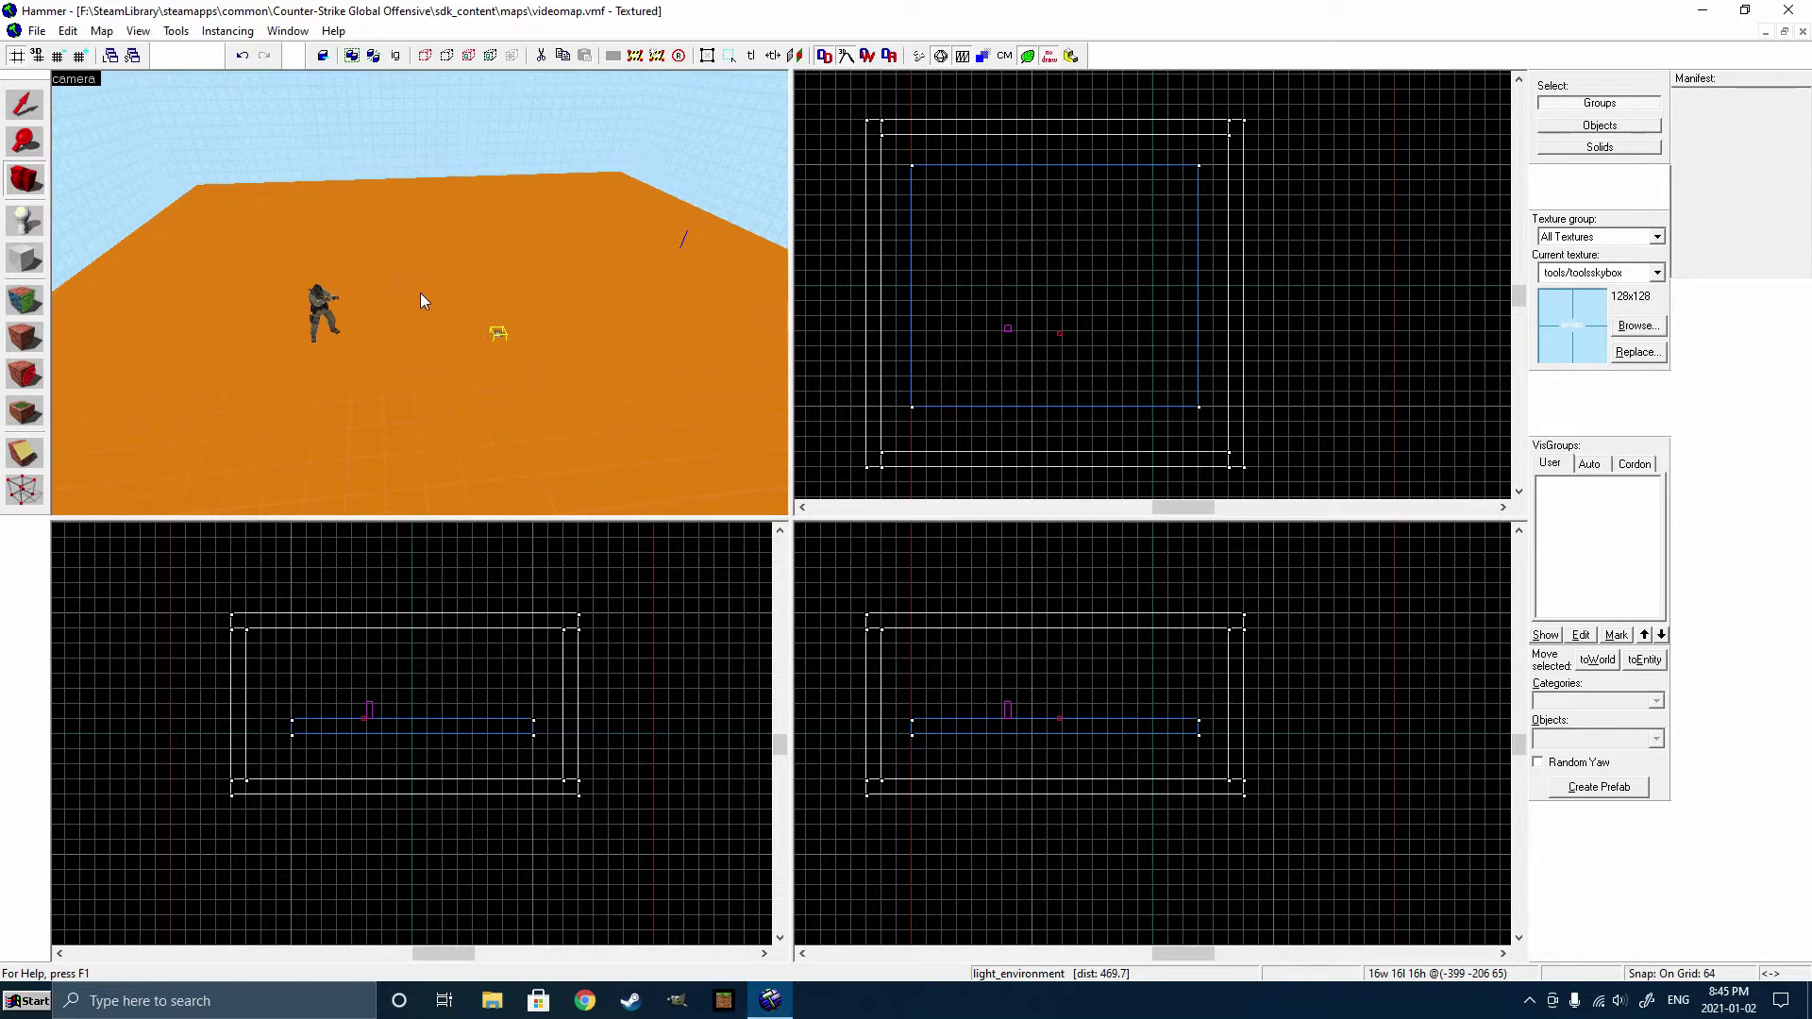
pyautogui.press('F9')
# Compile videomap with Normal BSP, VIS and RAD passes and launch it in CS:GO.
pyautogui.moveTo(924, 295); pyautogui.dragTo(889, 269)
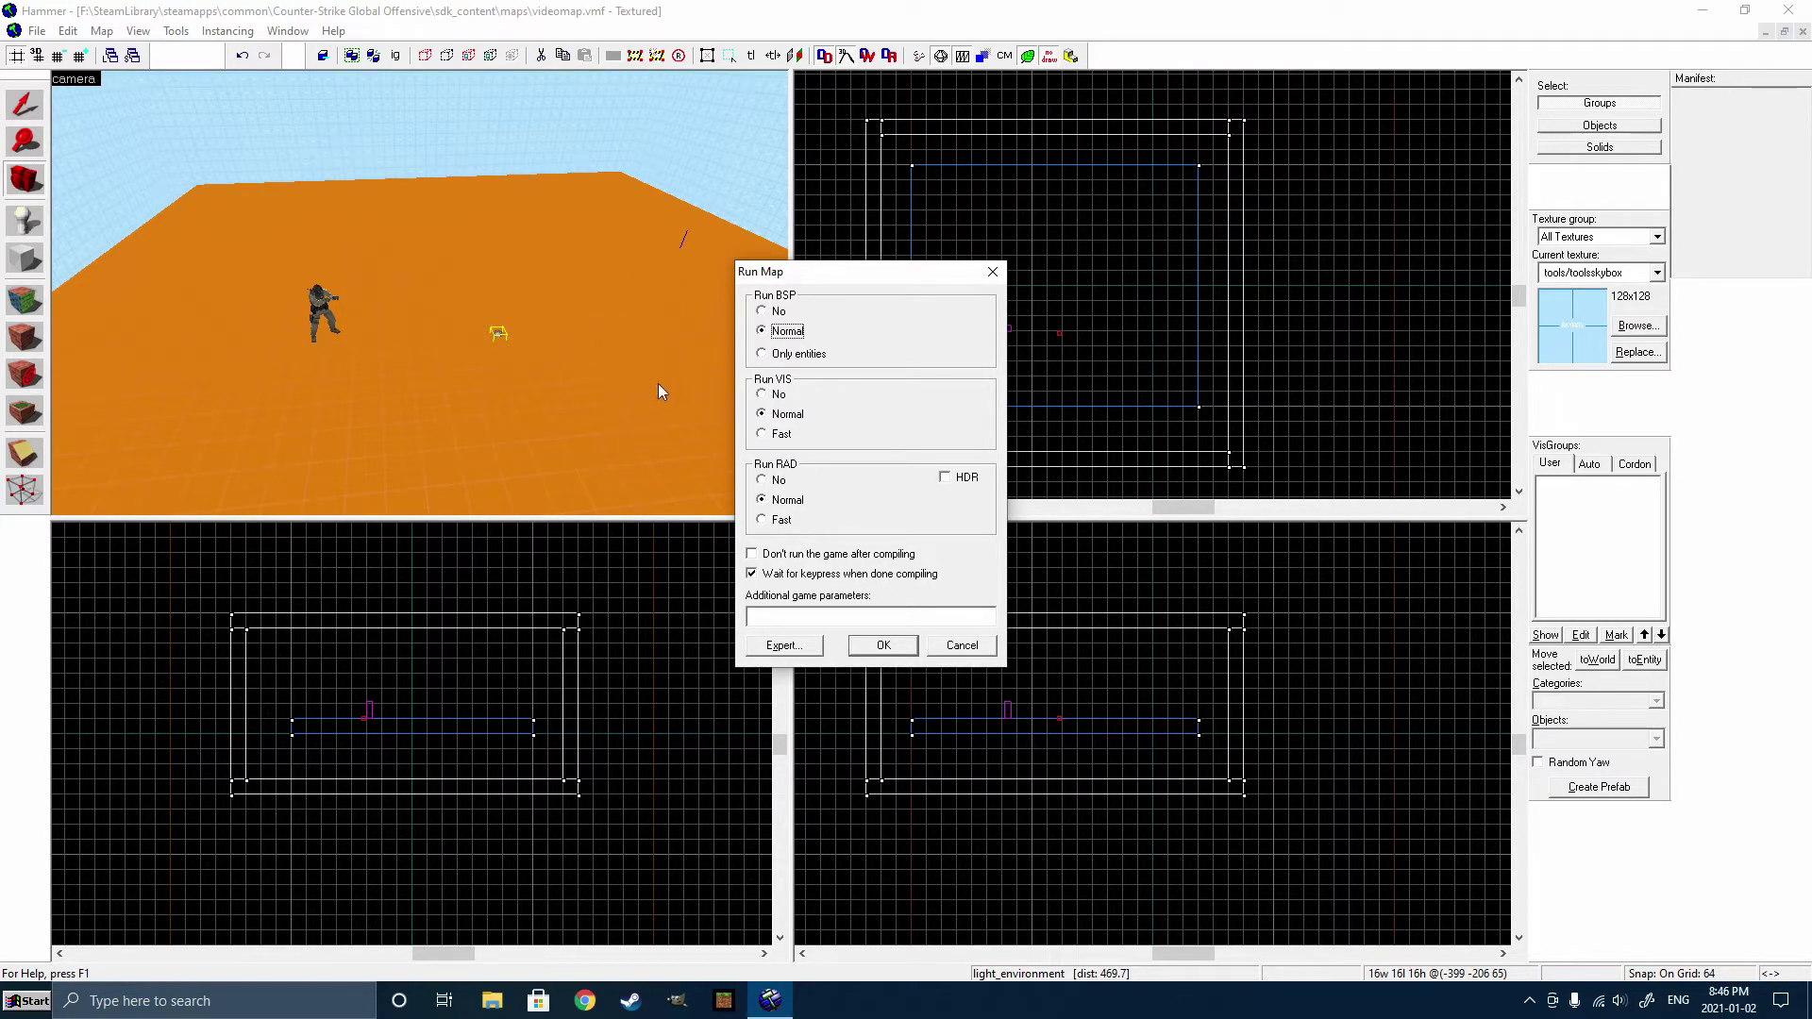
pyautogui.click(883, 645)
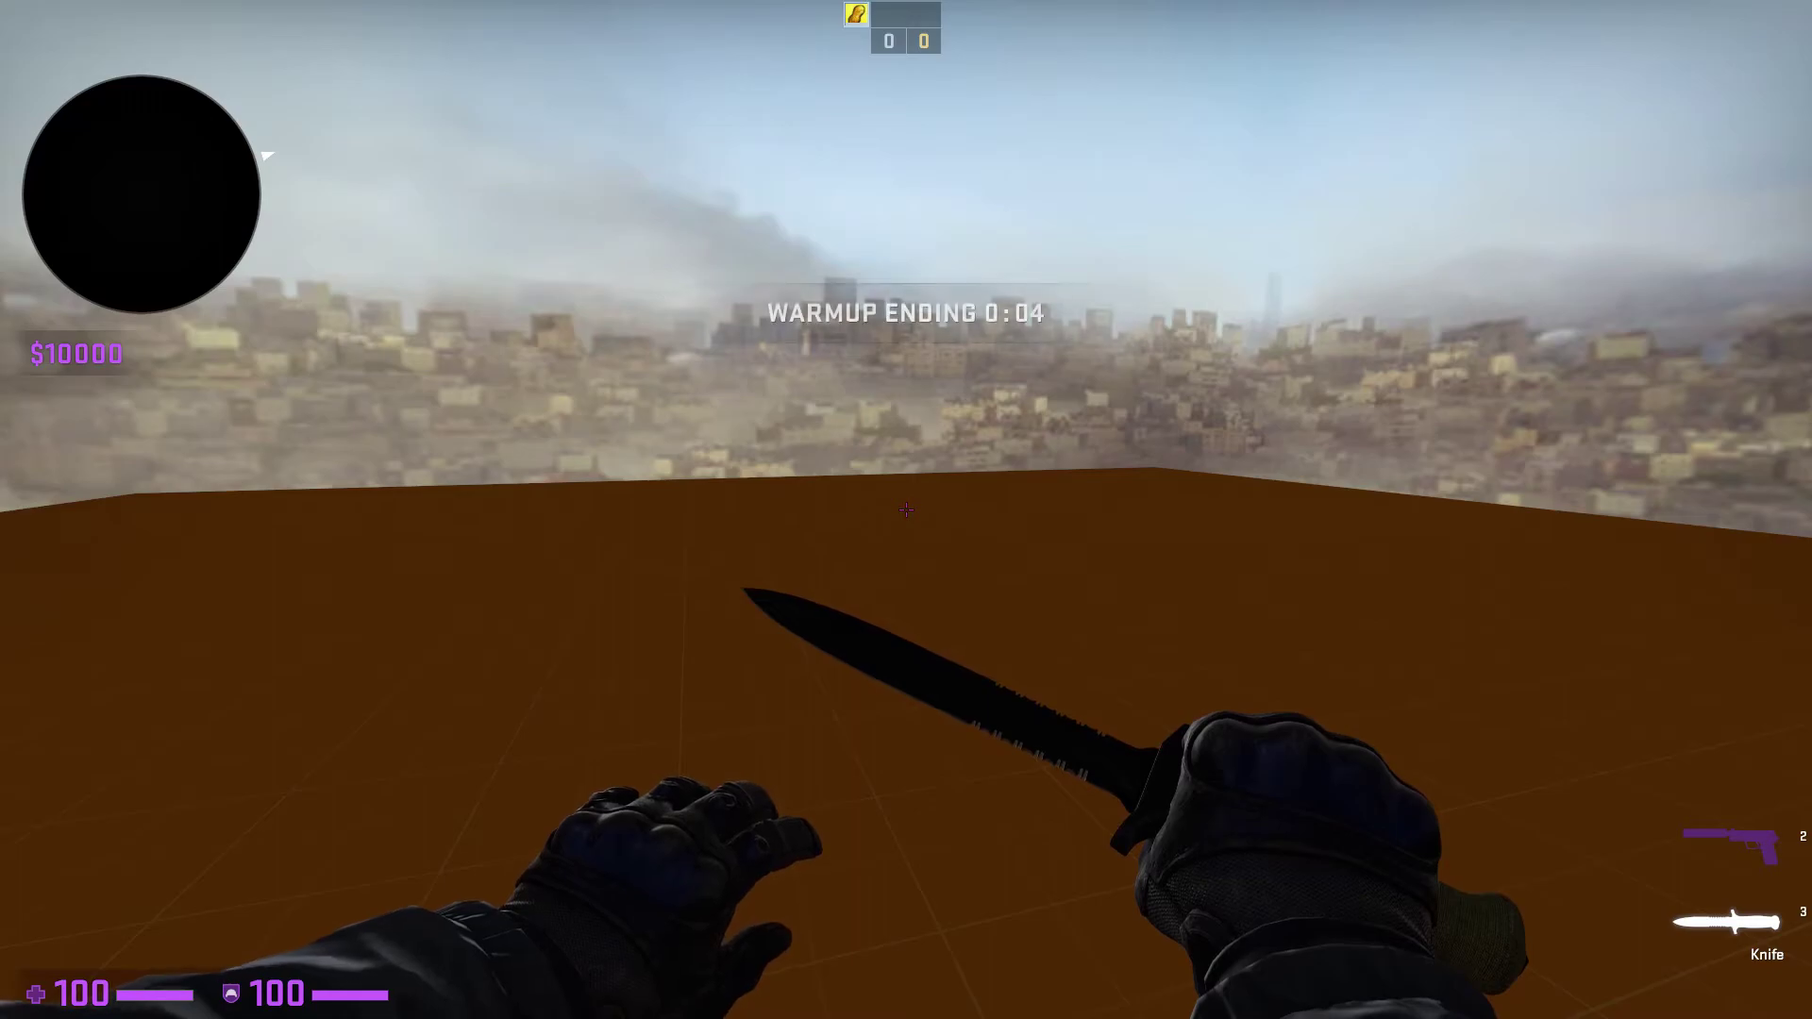
# Quit the test map to the main menu and try toggling the developer console.
pyautogui.press('Escape')
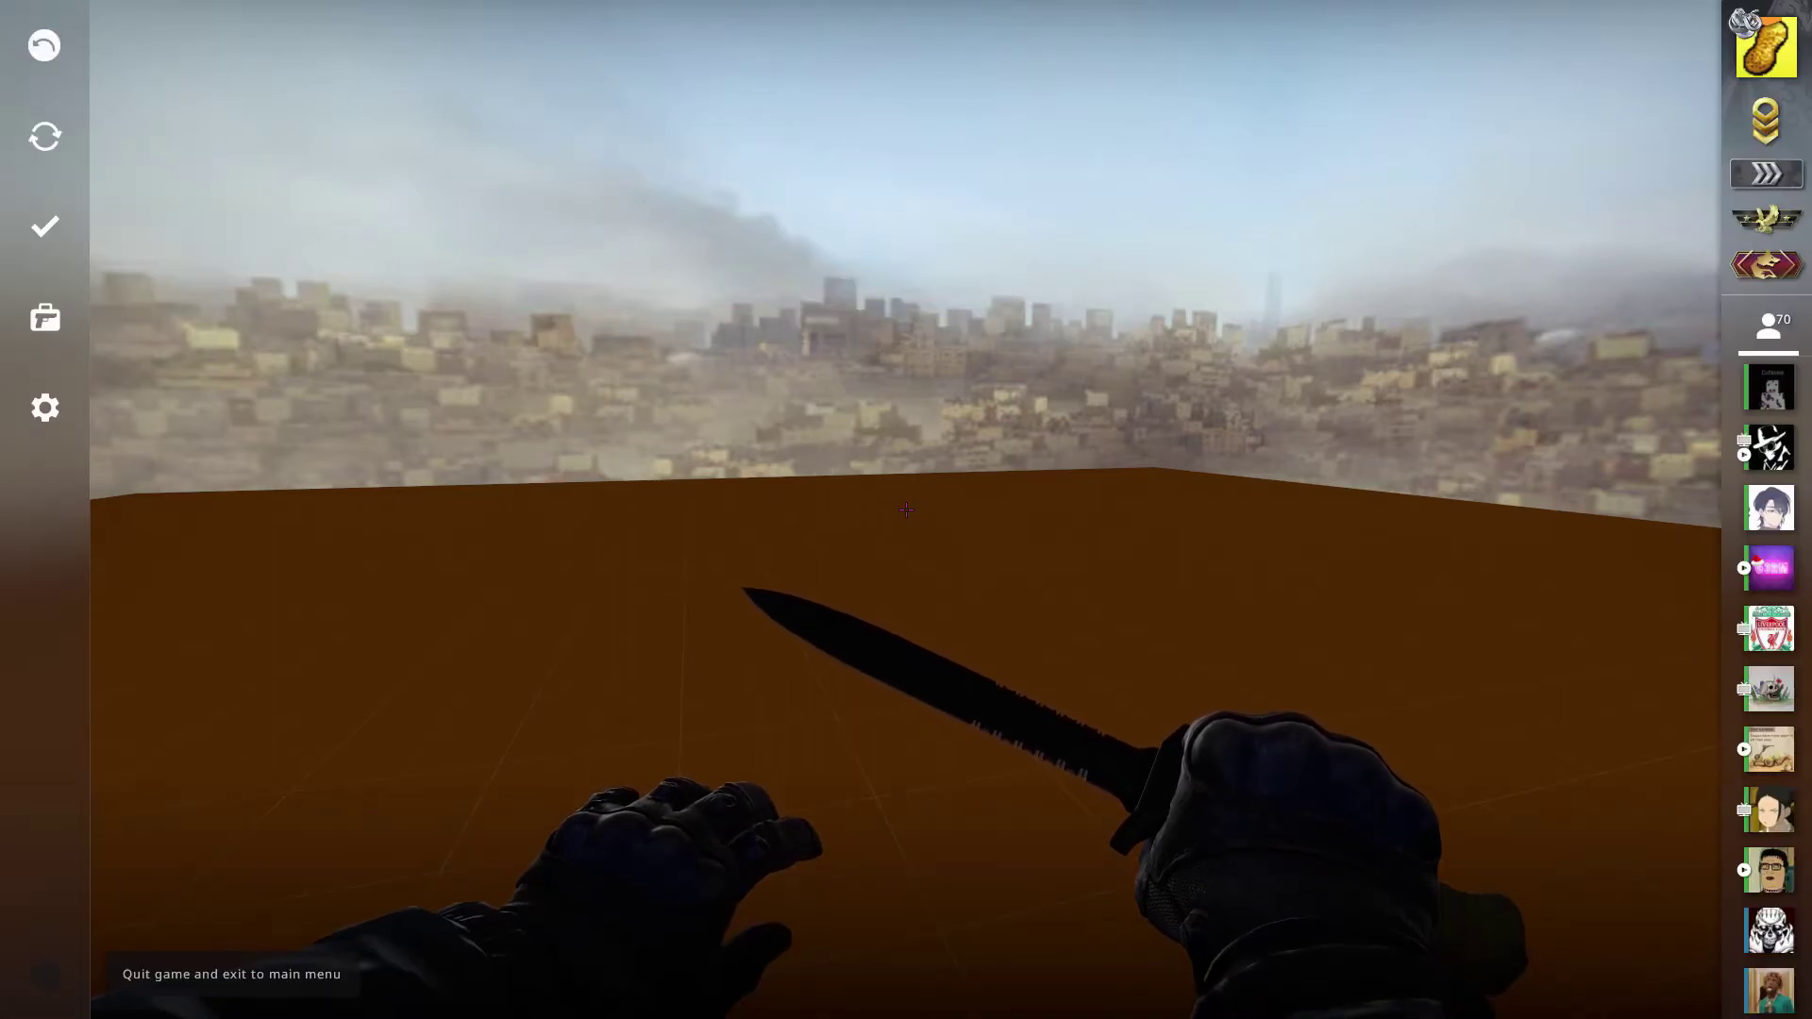
pyautogui.click(44, 974)
pyautogui.click(1030, 570)
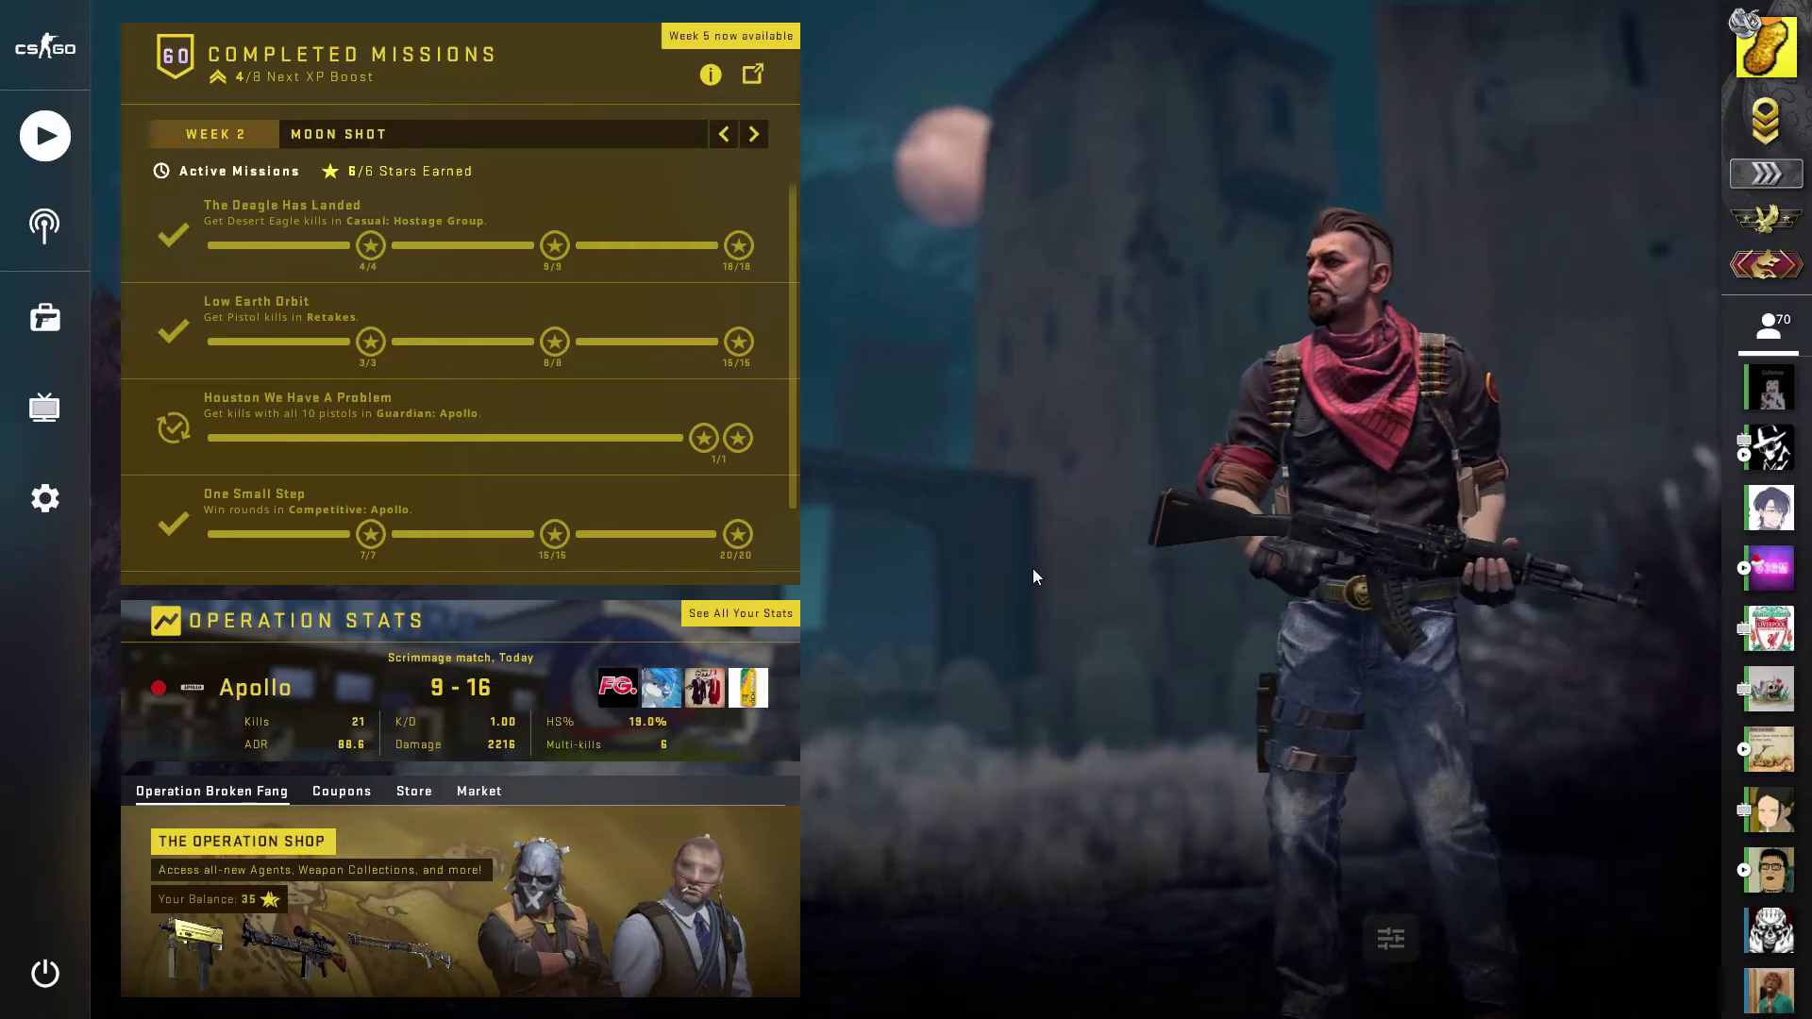
pyautogui.press('`')
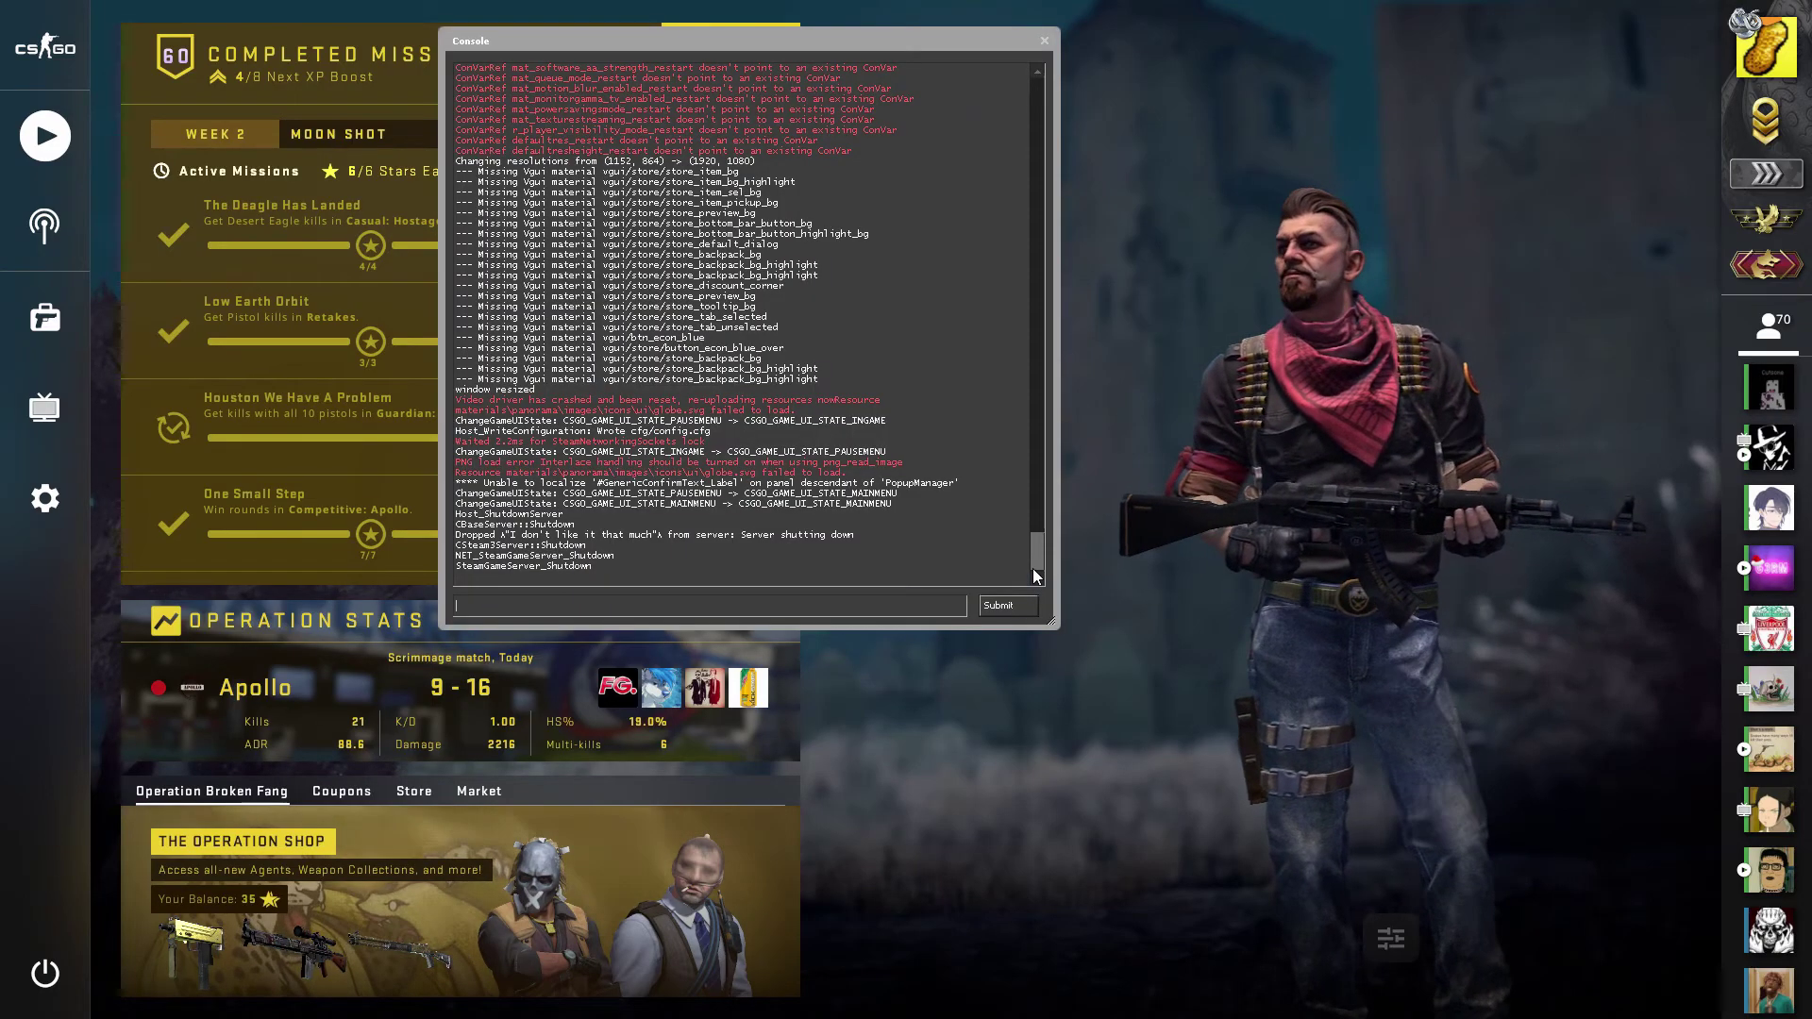
pyautogui.press('`')
# In Game settings, confirm Enable Developer Console is set to Yes.
pyautogui.click(3, 489)
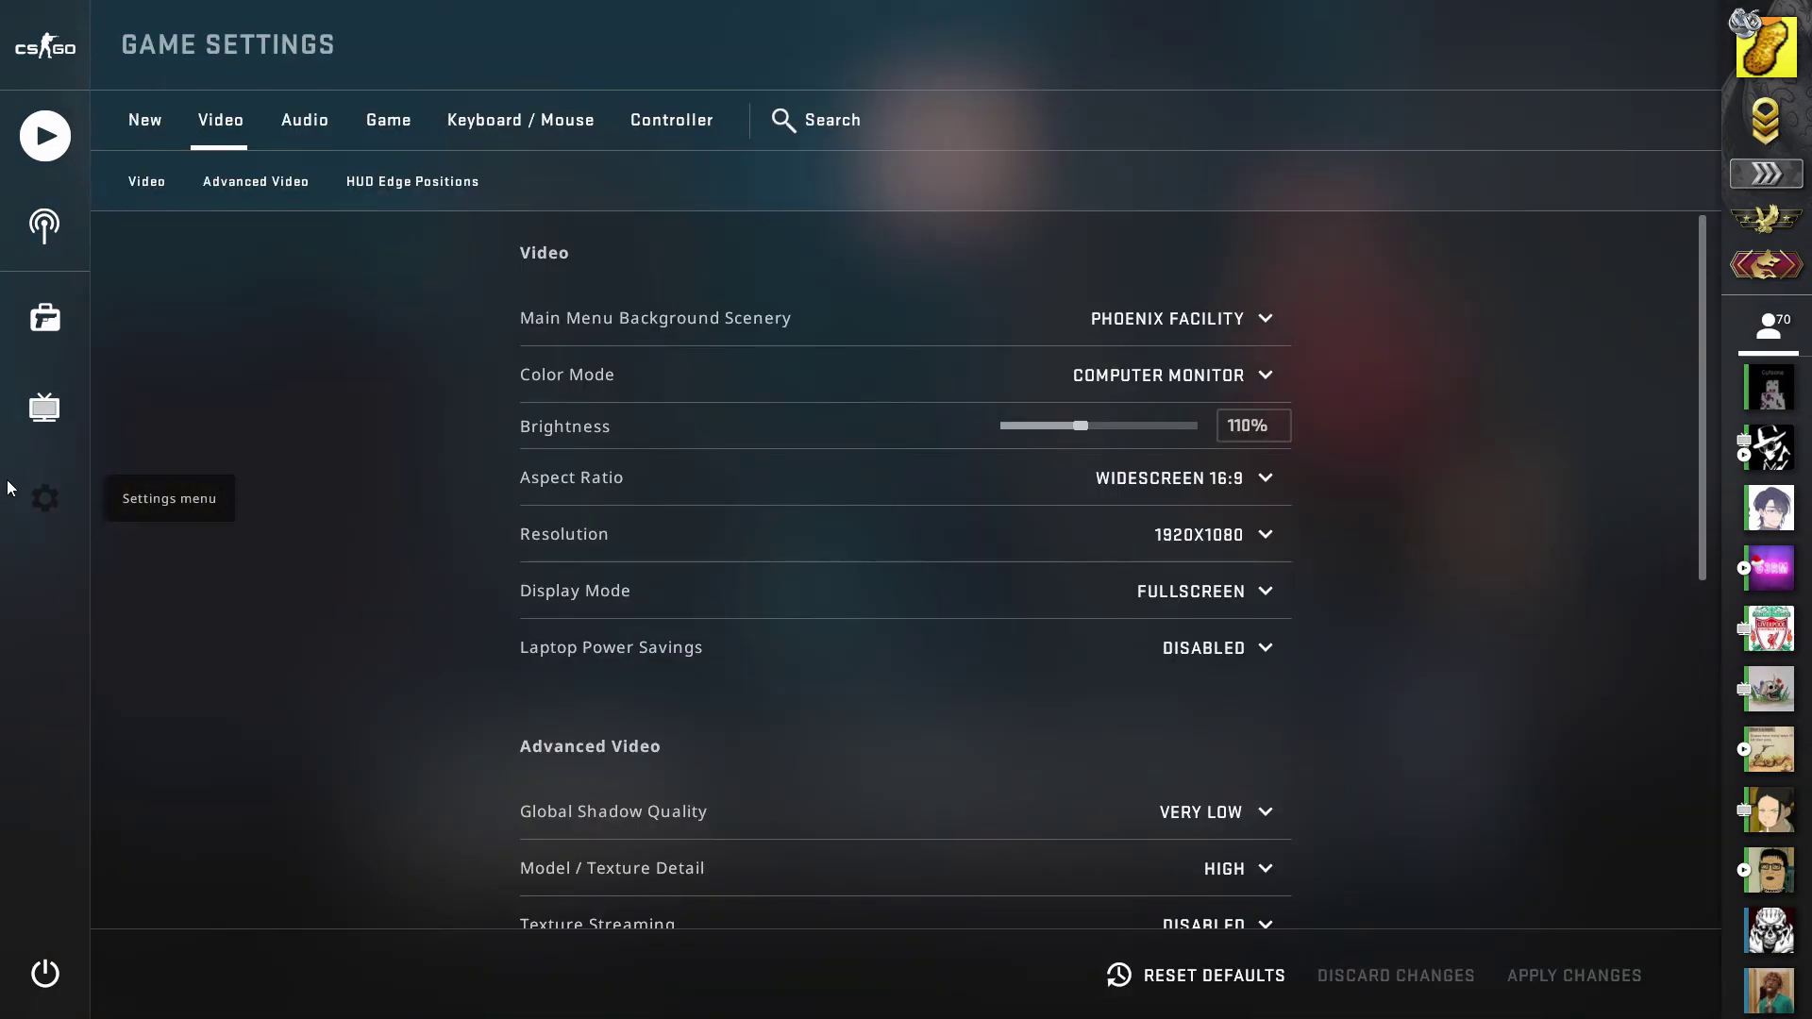
pyautogui.click(371, 123)
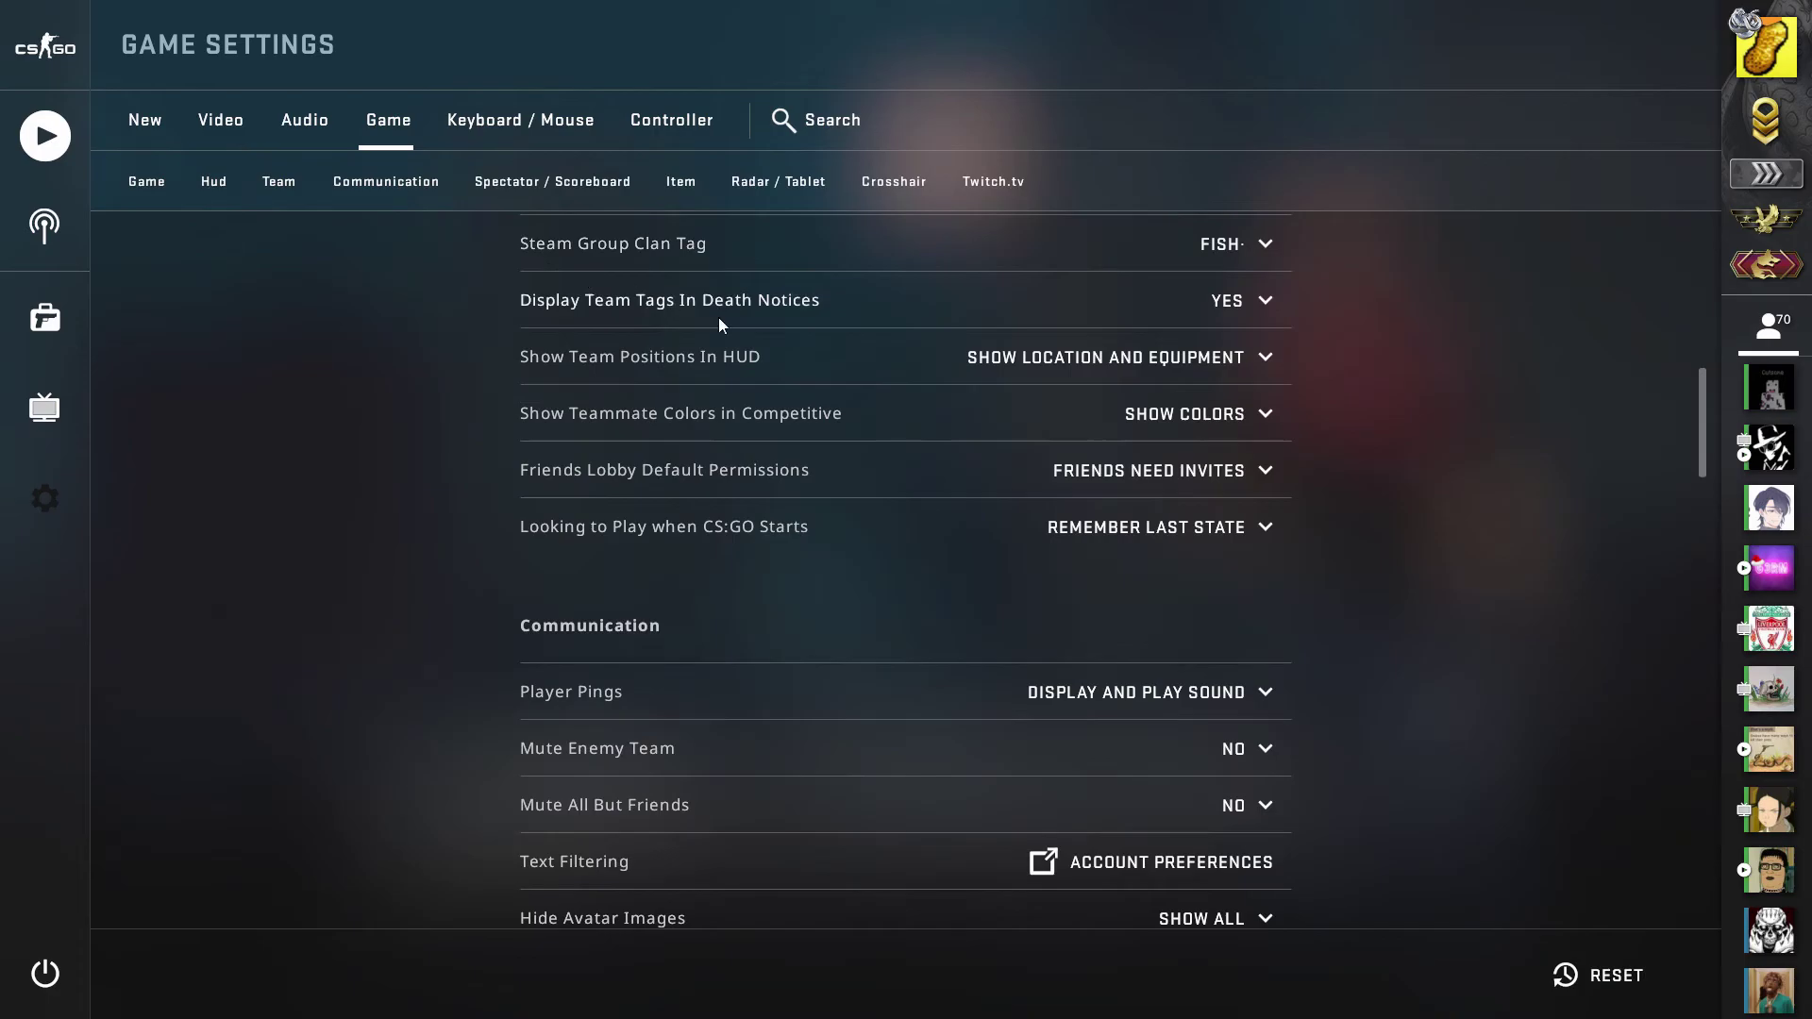
pyautogui.scroll(10, 717, 374)
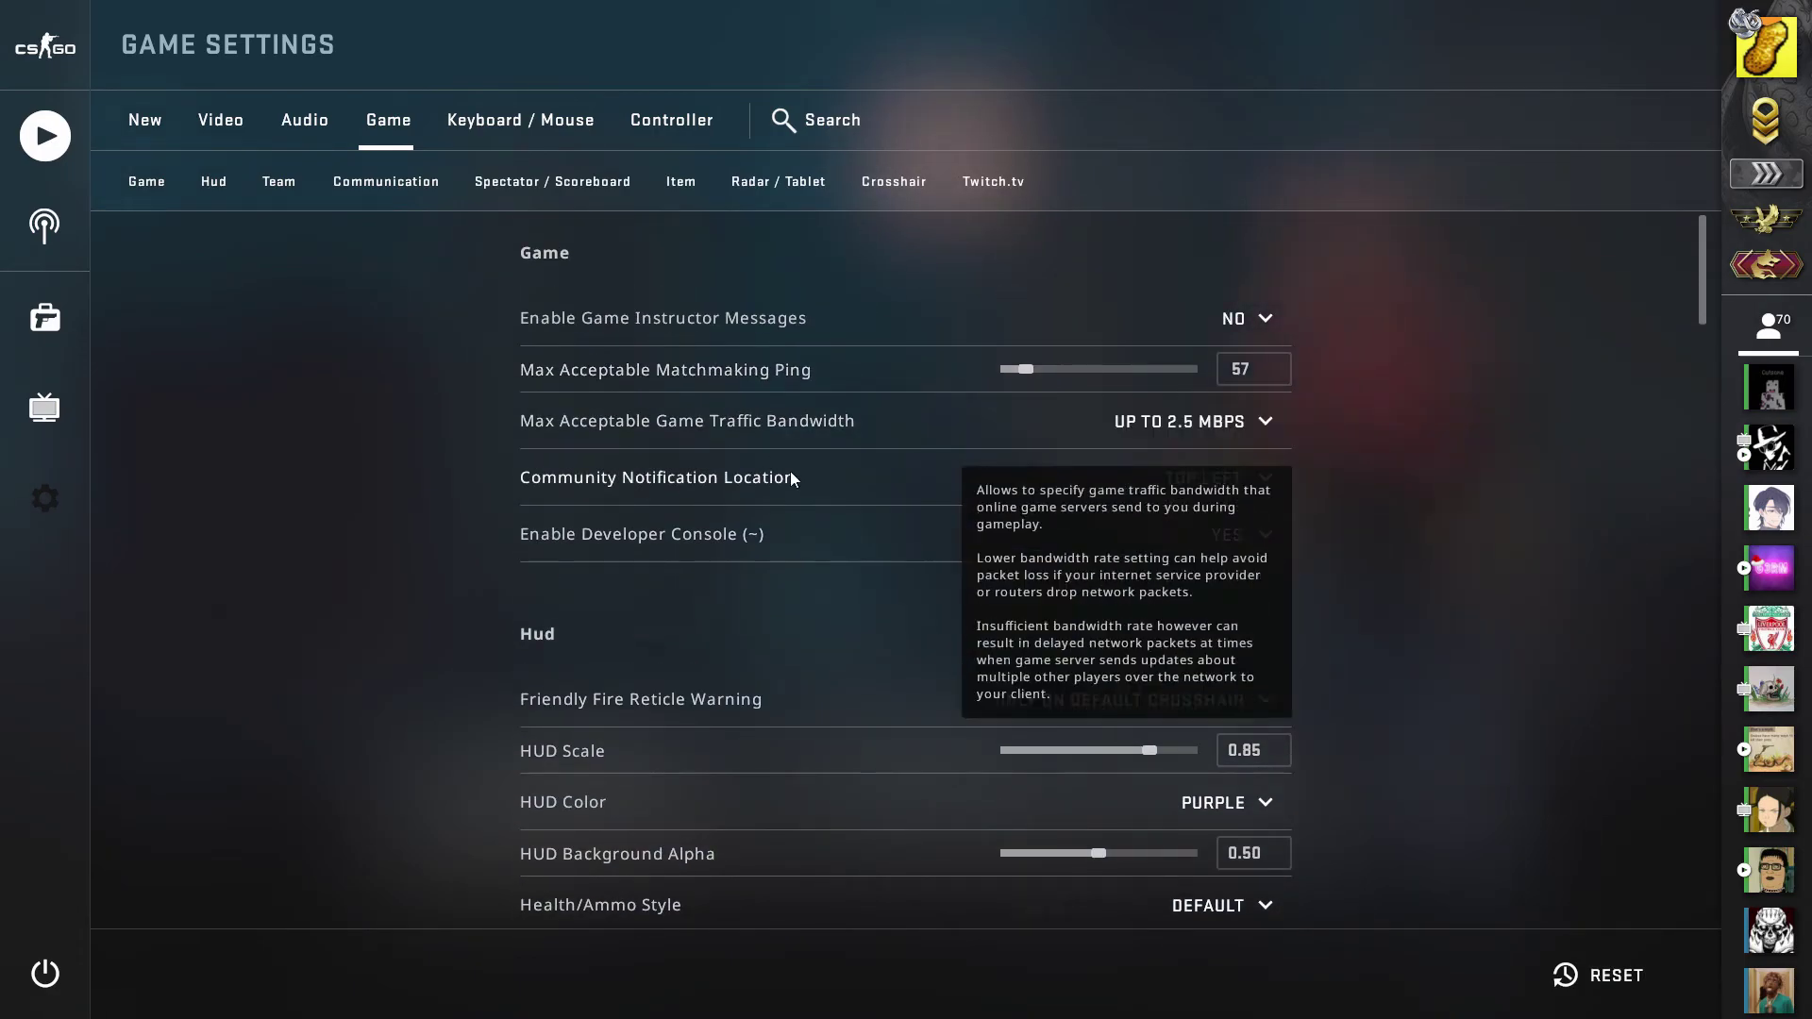
pyautogui.click(1253, 551)
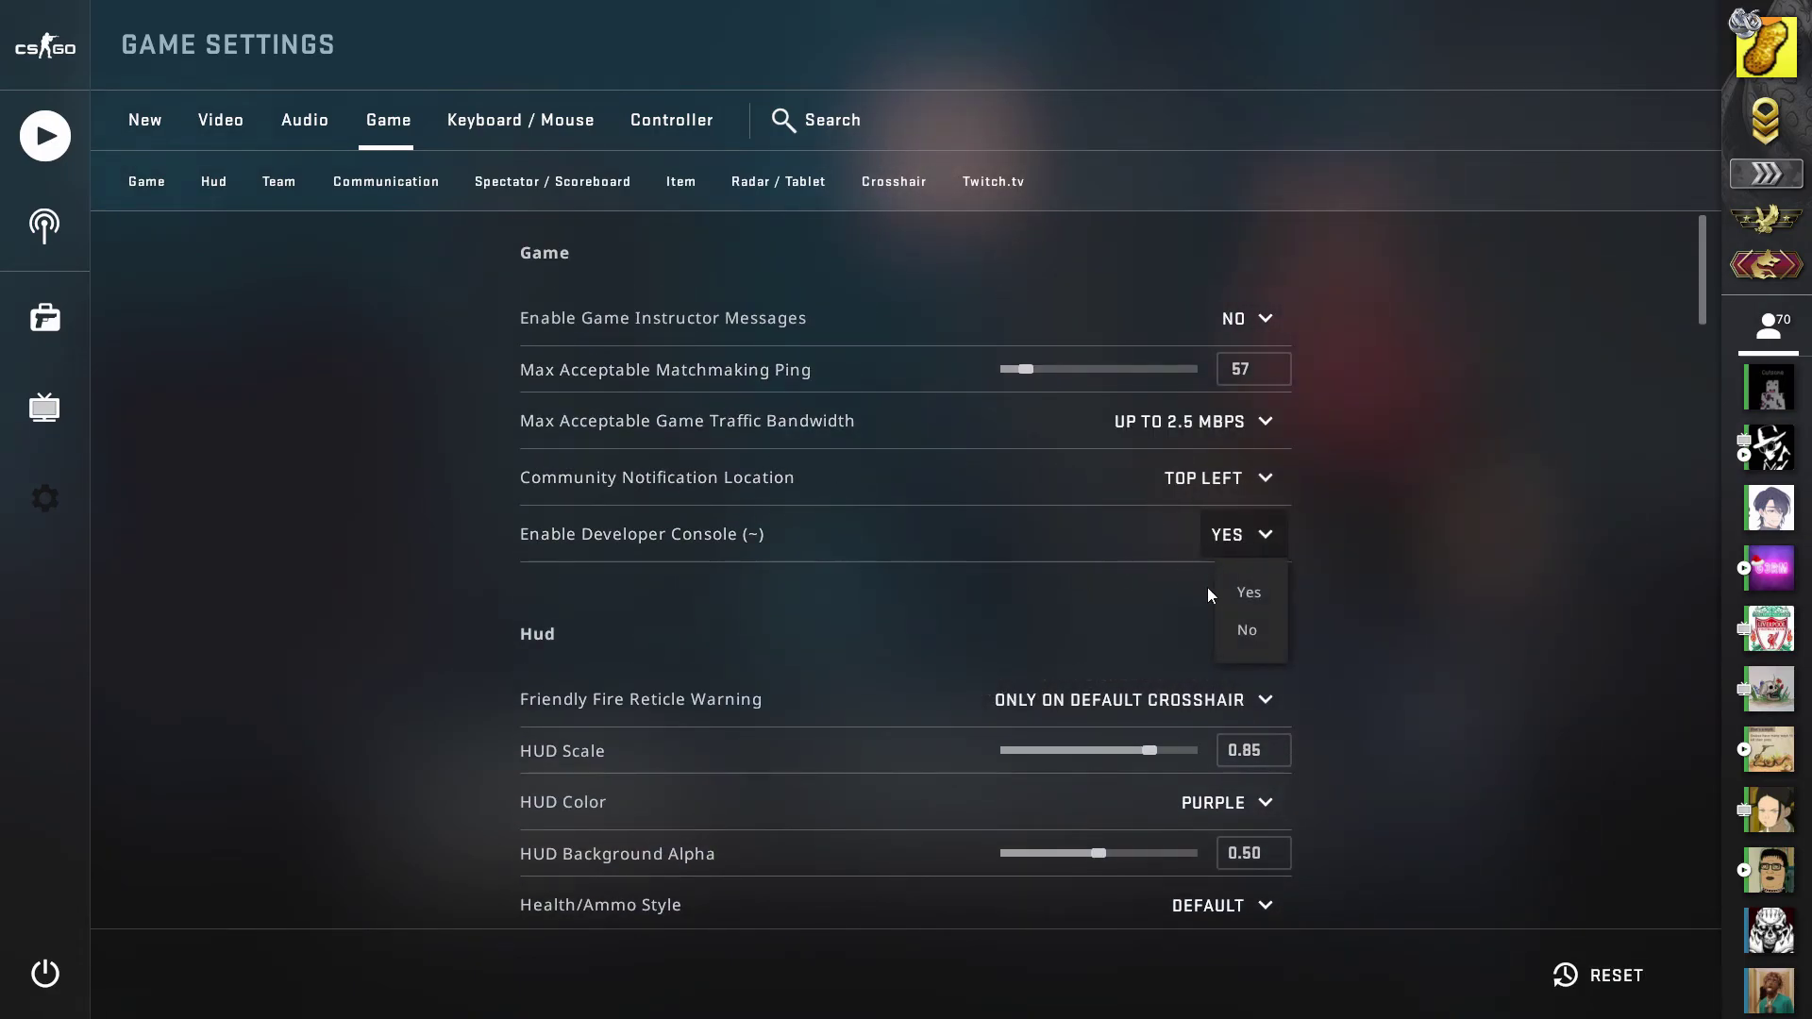
# Open the developer console and enter 'map video_map', correcting the mistyped last letter.
pyautogui.press('`')
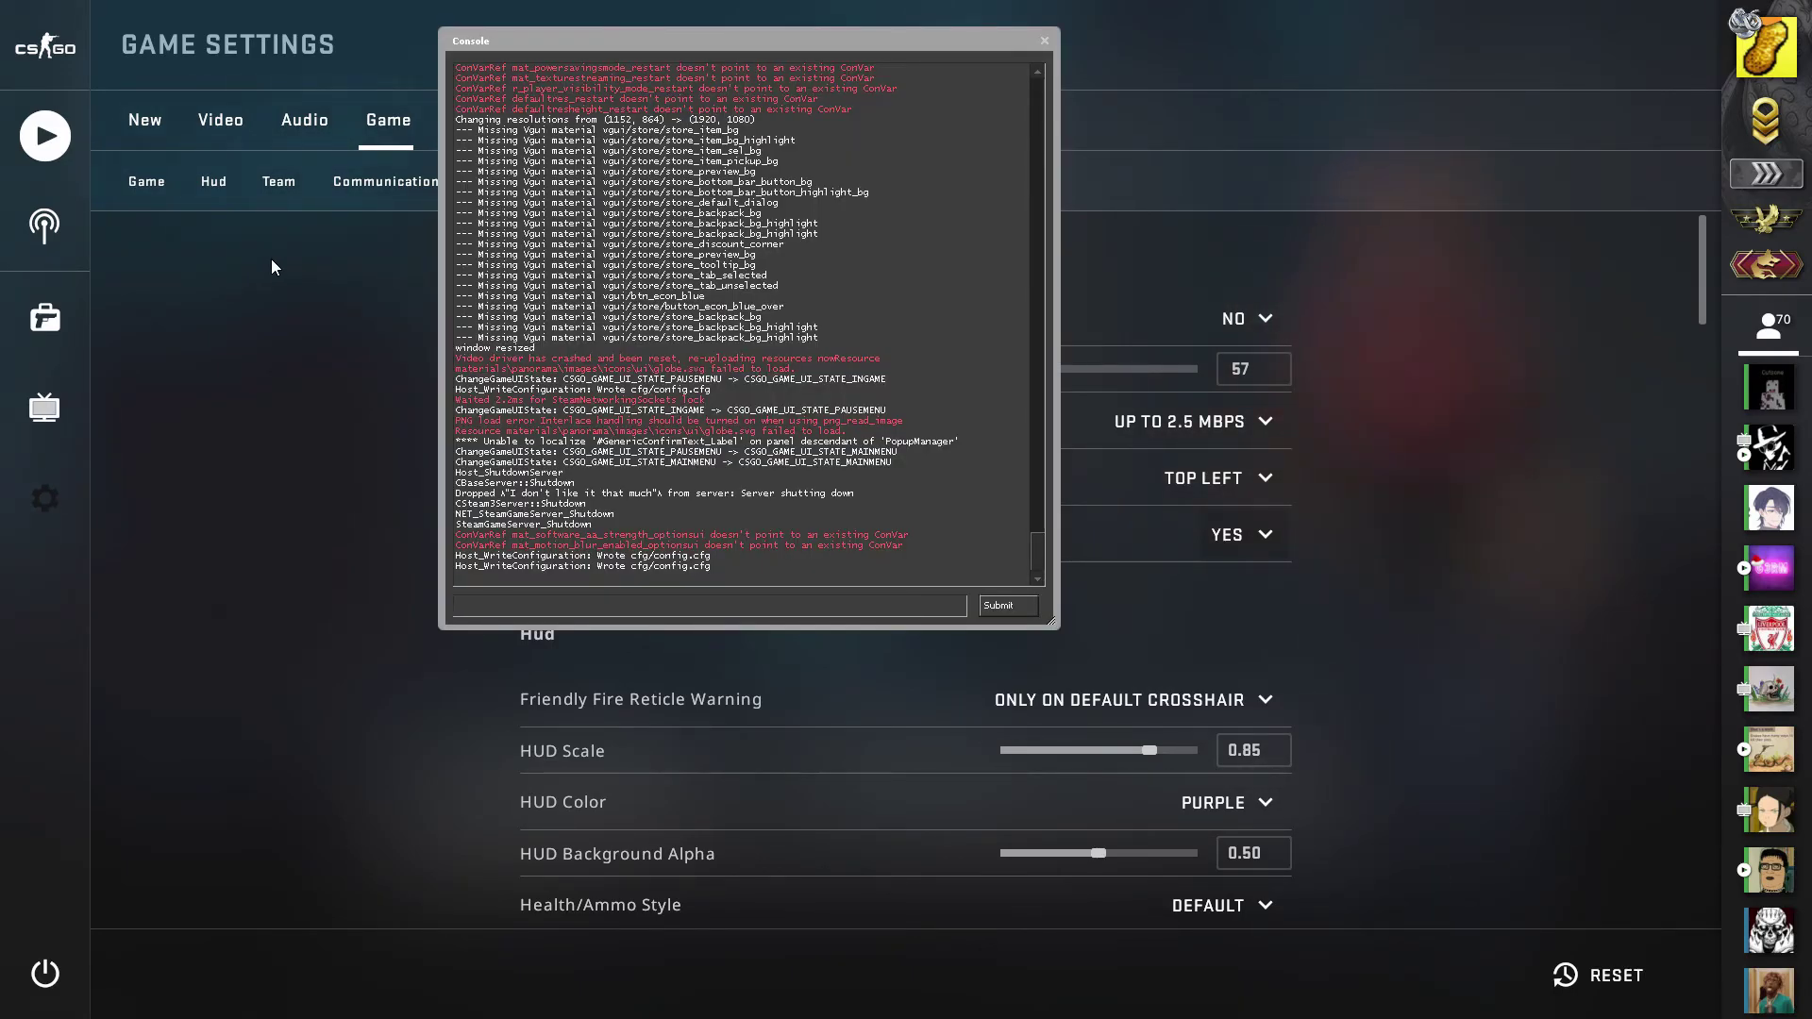
pyautogui.write('map ')
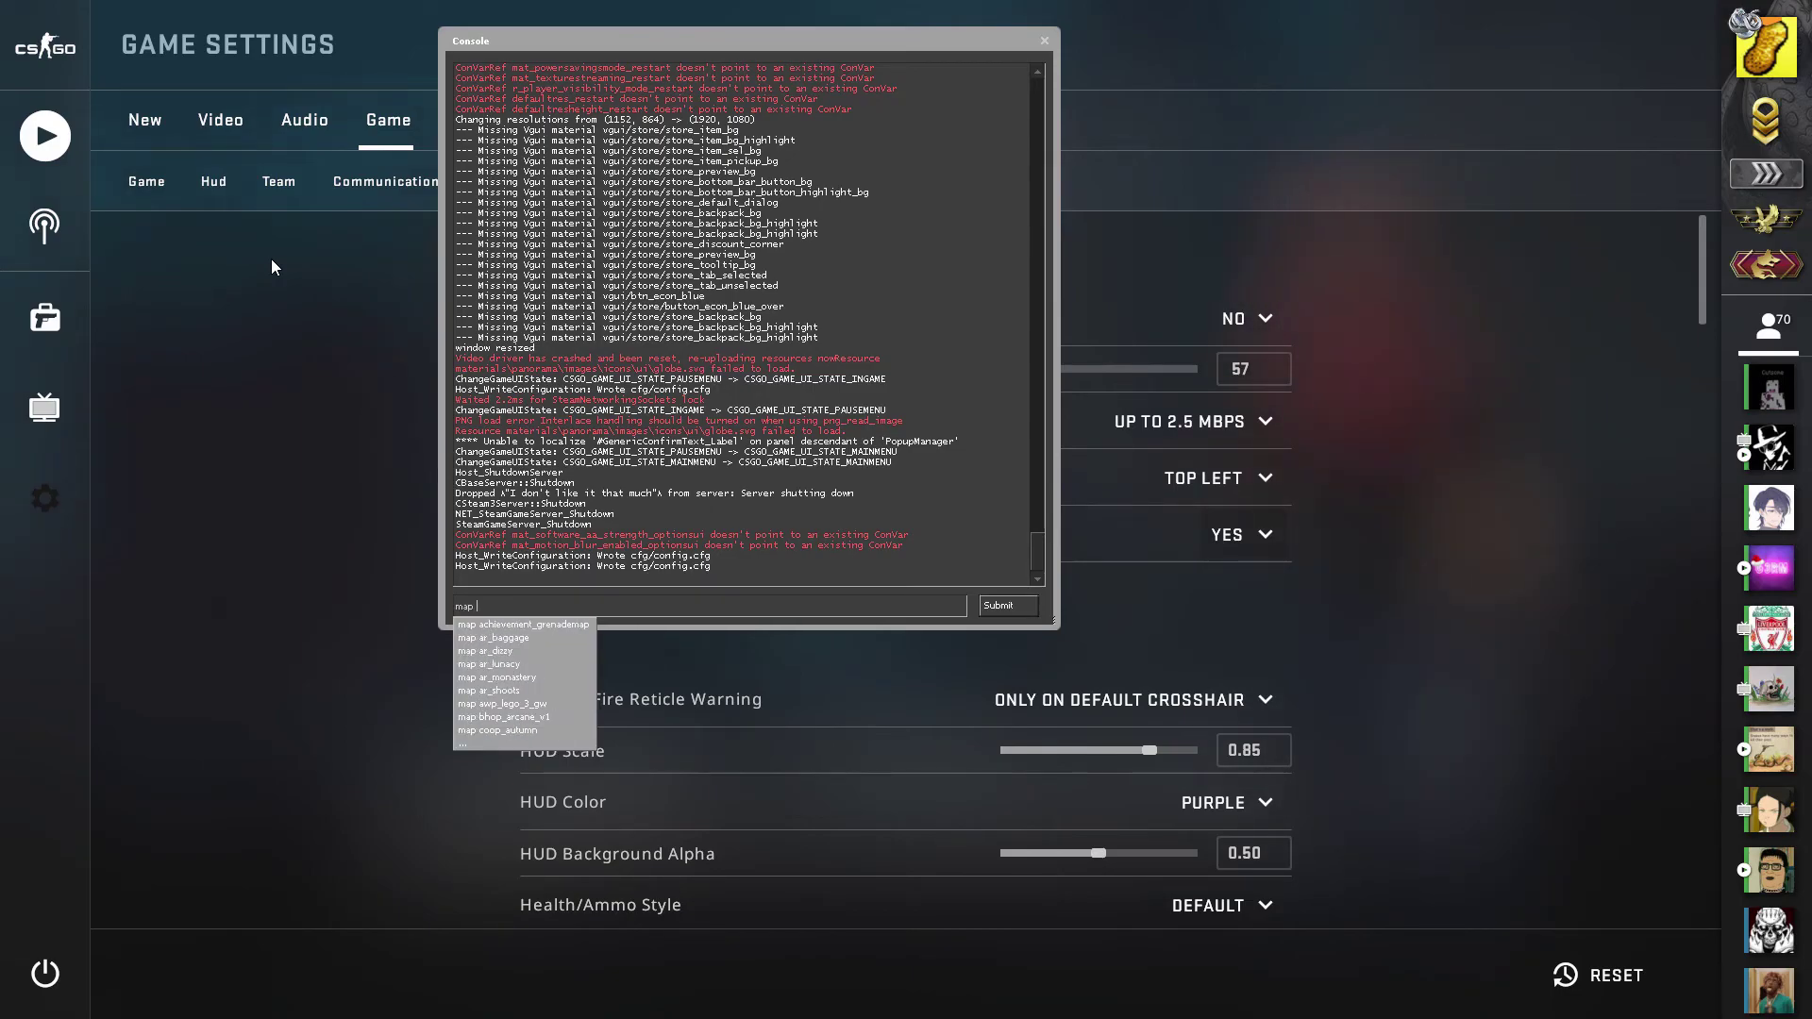
pyautogui.write('vide')
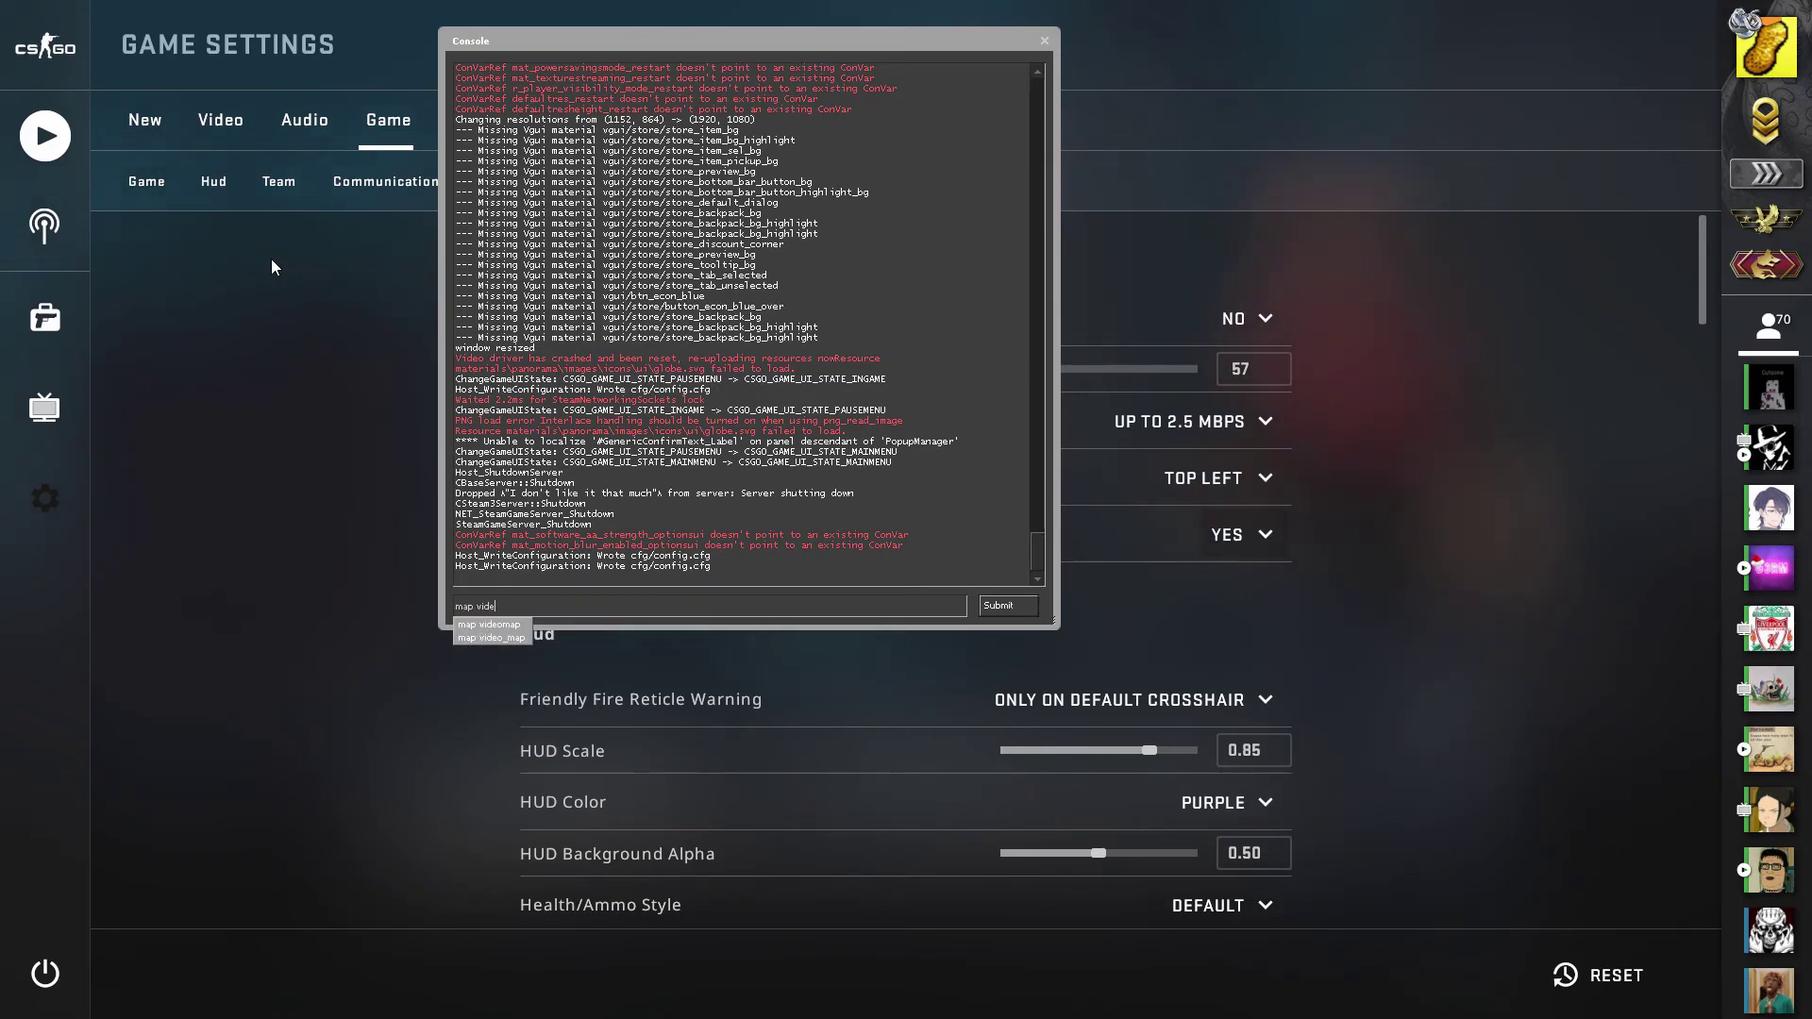
pyautogui.write('o')
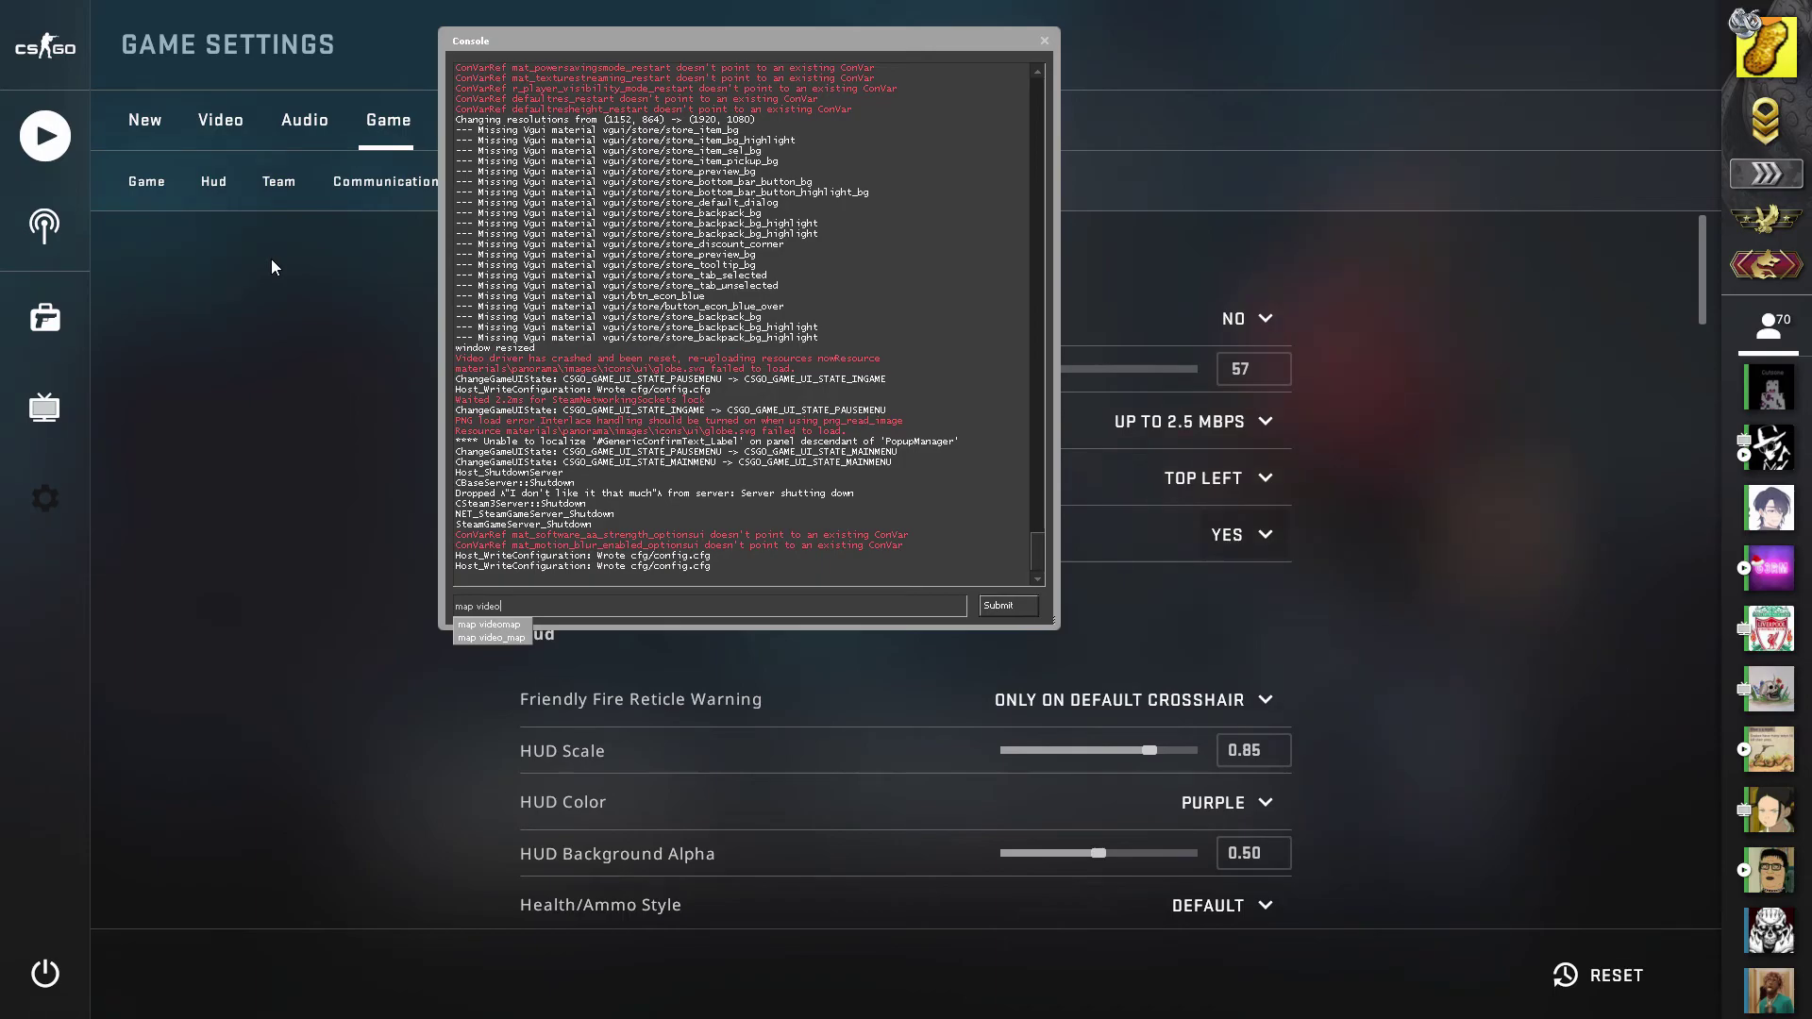
pyautogui.write('_mao')
pyautogui.press('BackSpace')
pyautogui.write('p')
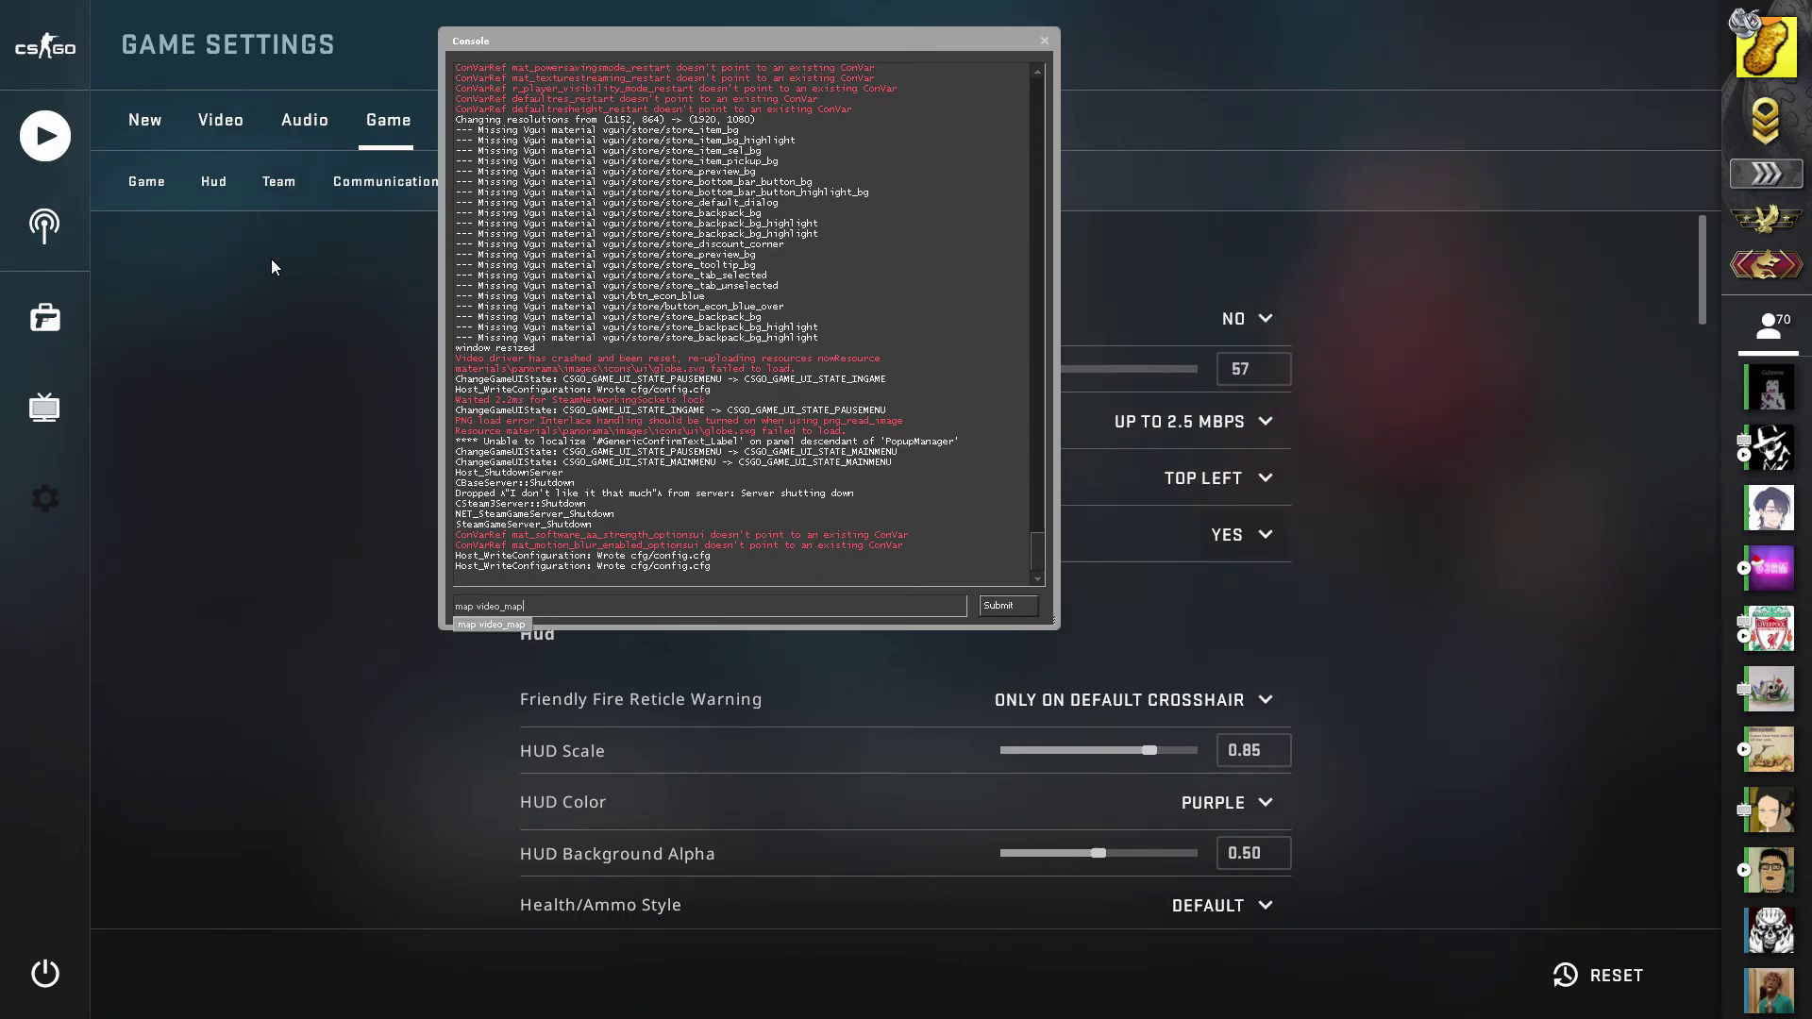